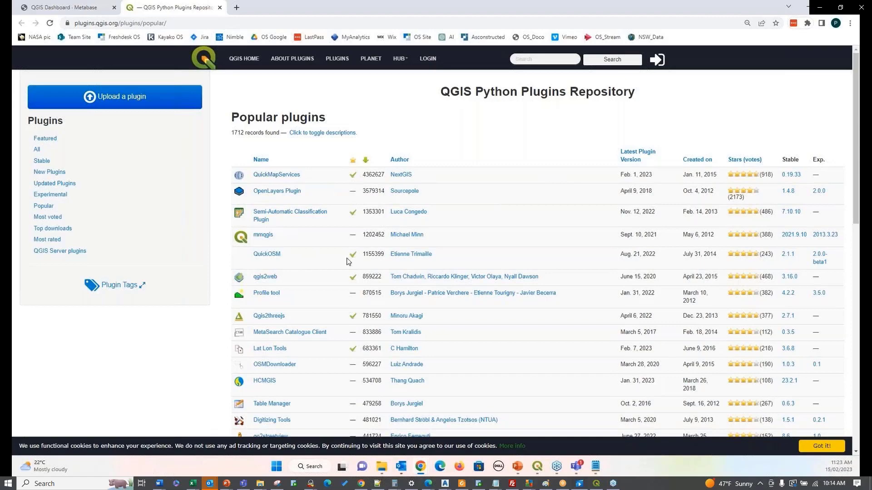
- Look through the popular QGIS plugins list and skip the webinar recording ahead to the Oracle tools part
scroll(347, 261, down, 7)
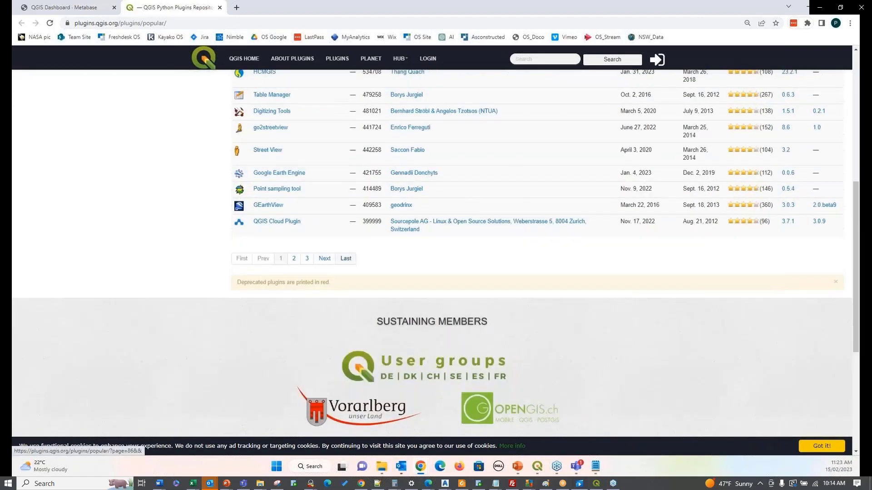
scroll(348, 262, up, 3)
scroll(345, 387, up, 4)
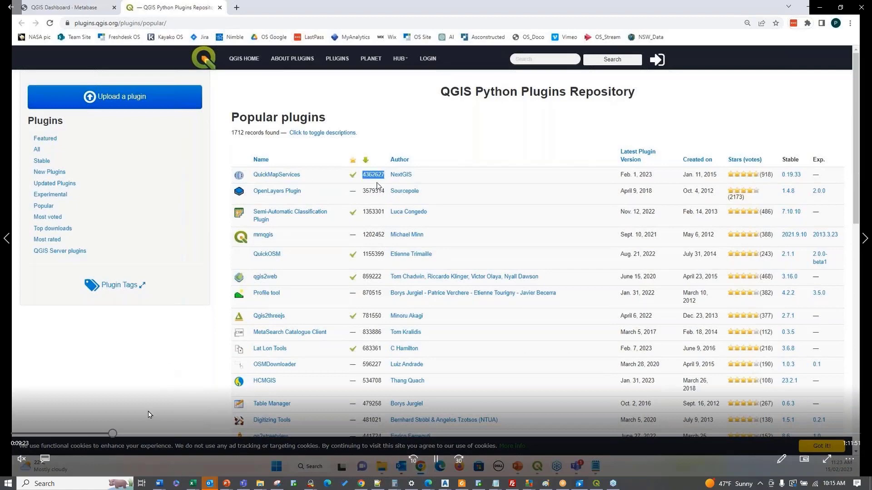
drag(115, 432, 119, 435)
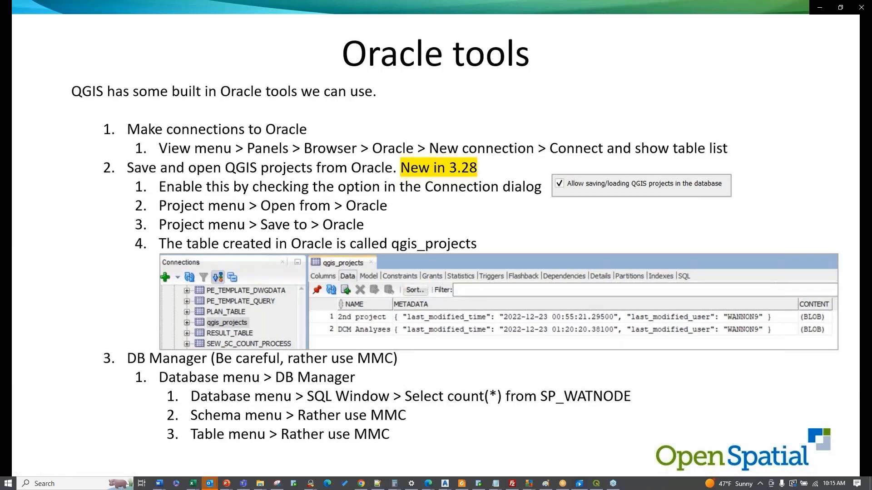
- Connect to the WANNON9 Oracle database from the Browser, entering the account password in the credentials prompt
mouse_move(76, 244)
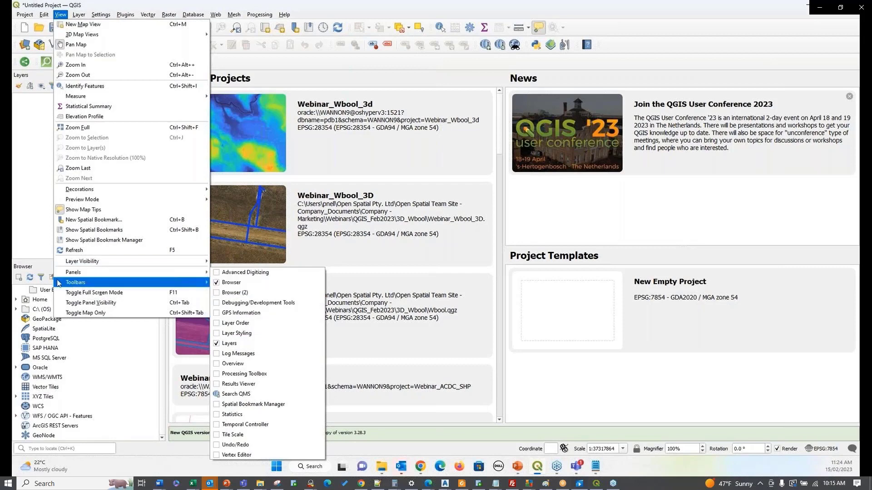
mouse_move(59, 282)
click(44, 268)
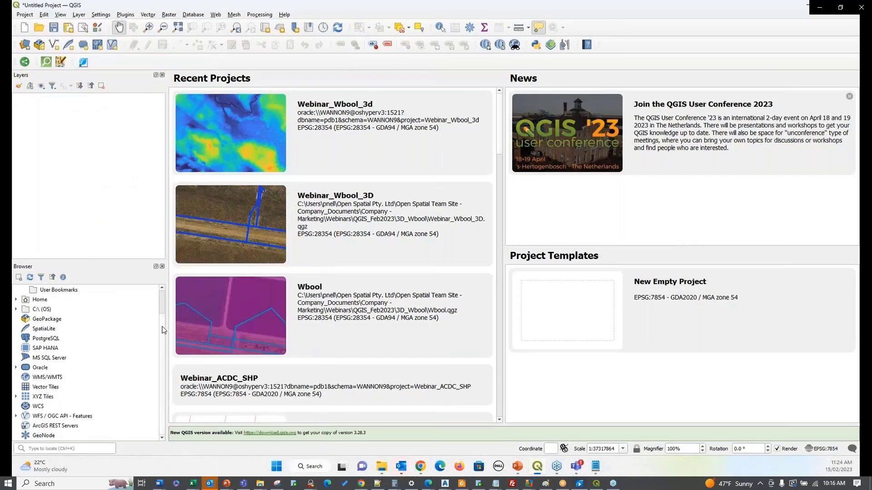
scroll(162, 326, up, 1)
scroll(161, 296, down, 1)
click(16, 368)
click(23, 378)
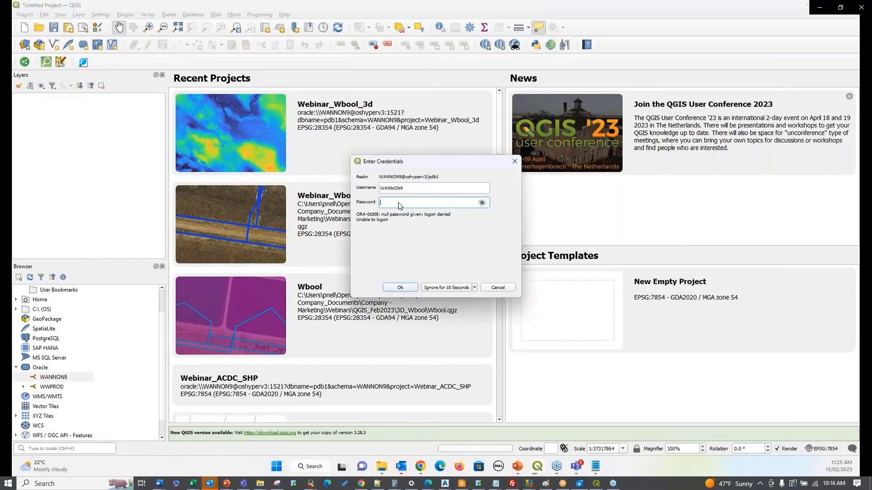
text(•••••••)
click(404, 289)
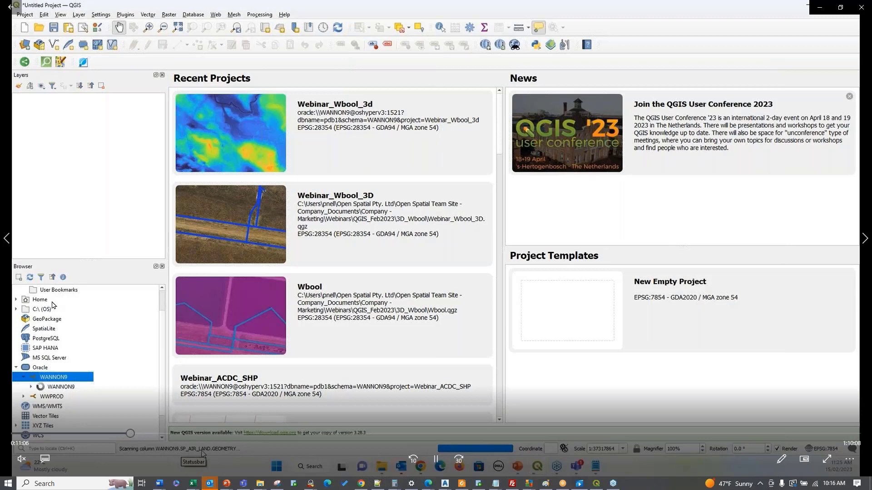
- Open the WANNON9 Oracle connection for editing and widen its dialog to review the connection and project-saving options
right_click(55, 378)
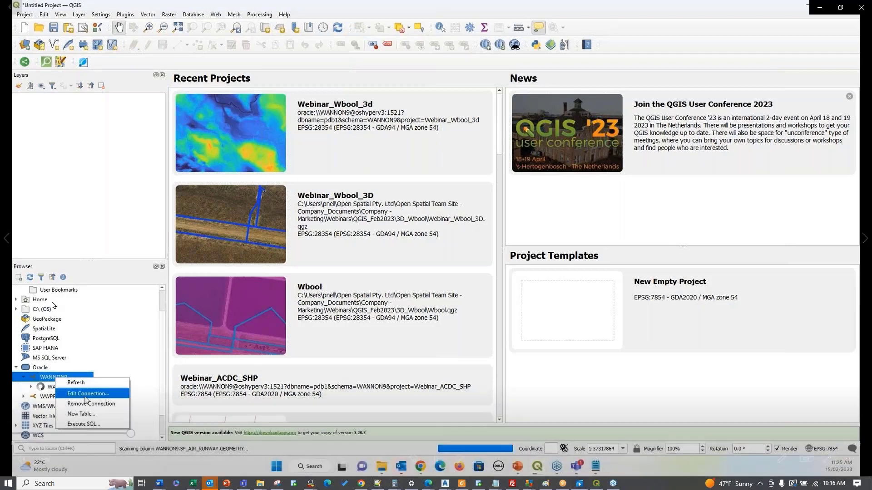
click(85, 394)
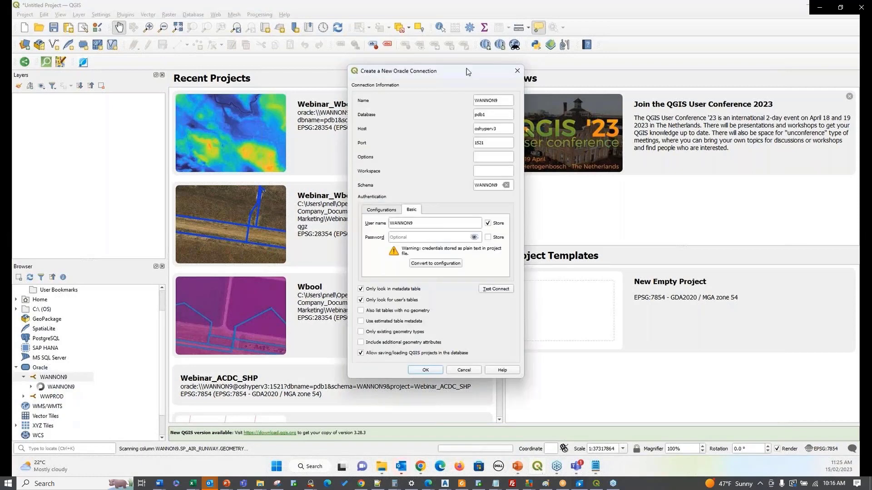
drag(490, 338, 539, 342)
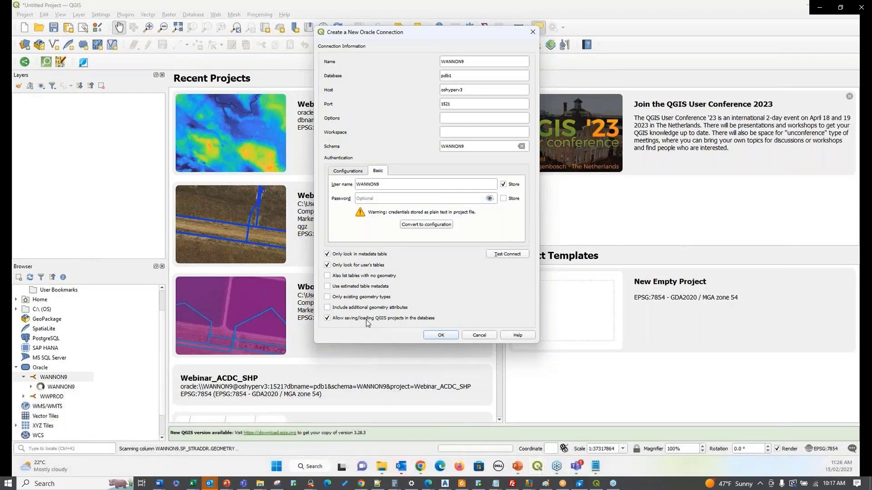
mouse_move(430, 303)
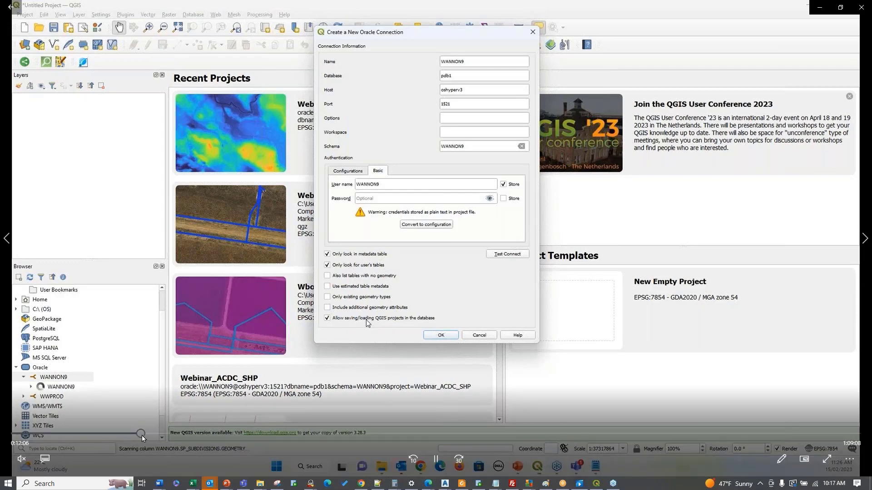
- Skip the webinar recording ahead from the Oracle connection settings to the SP_WATPIPE count query in DB Manager
drag(142, 435, 150, 434)
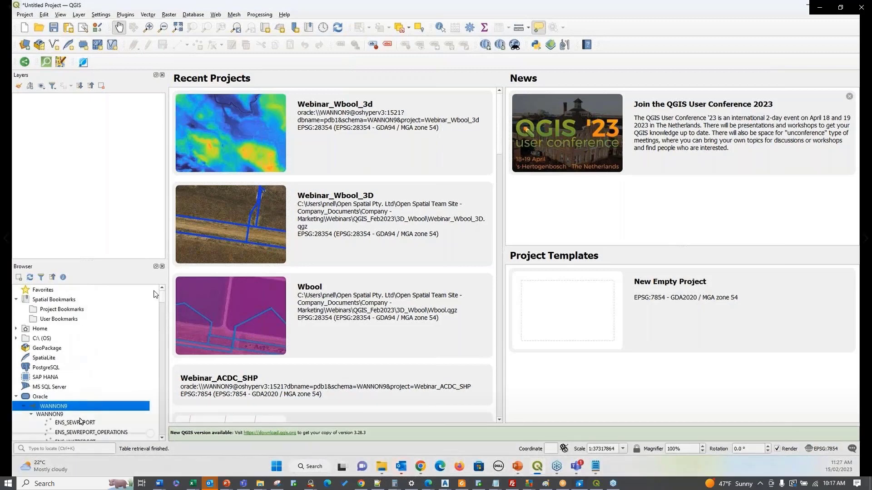
click(154, 432)
drag(154, 432, 156, 432)
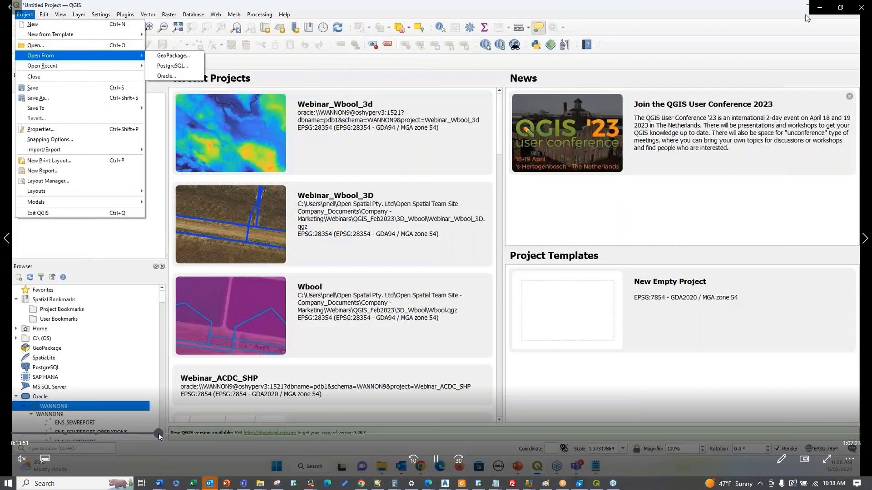
drag(160, 434, 169, 434)
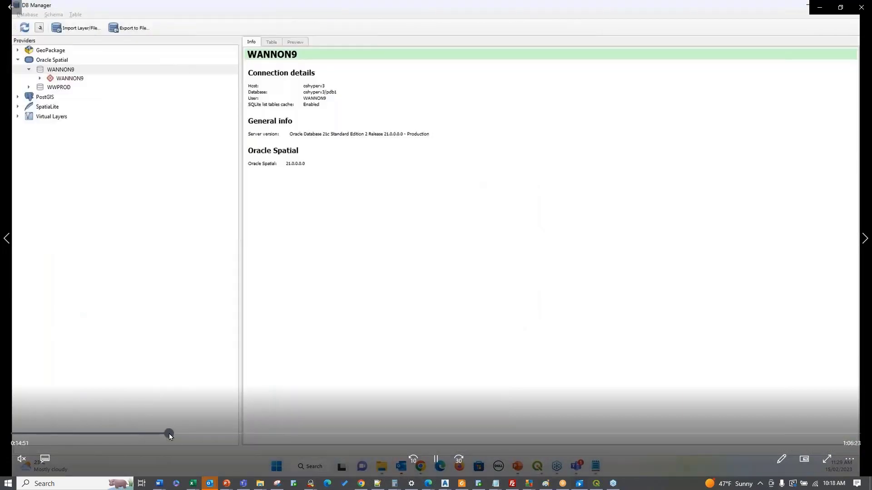
drag(166, 433, 156, 435)
drag(170, 434, 179, 436)
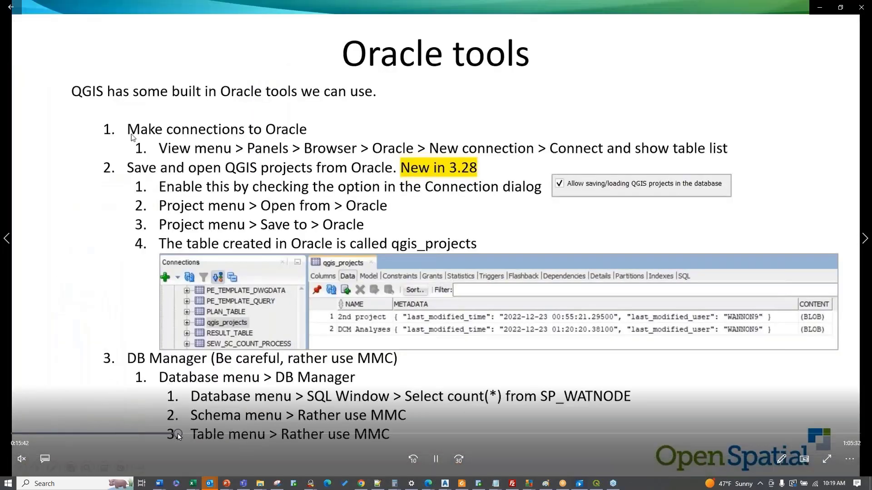
drag(178, 434, 185, 433)
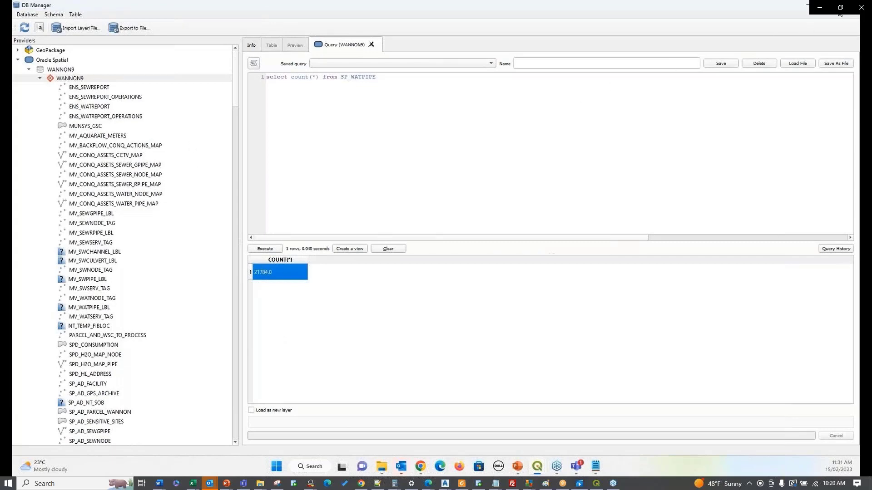
- Skip through the recording's demonstration of loading a project from Oracle, on to the 323_Supply2_shiftvector map
mouse_move(440, 331)
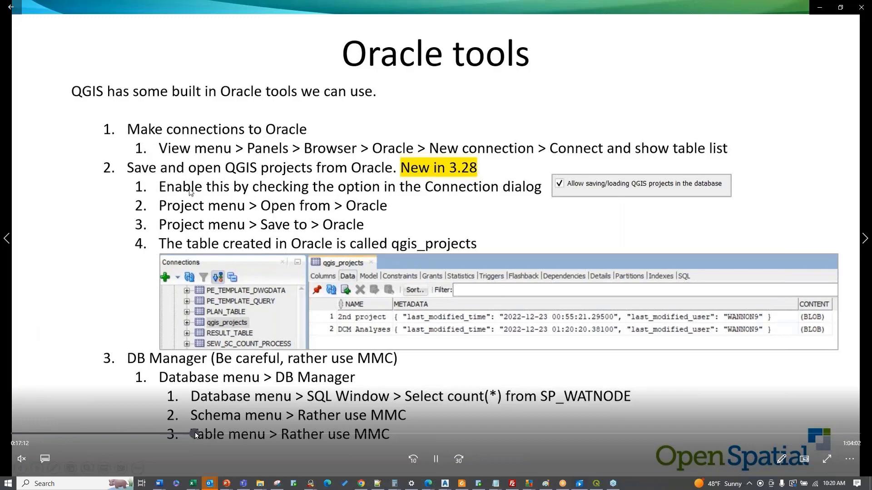
click(194, 432)
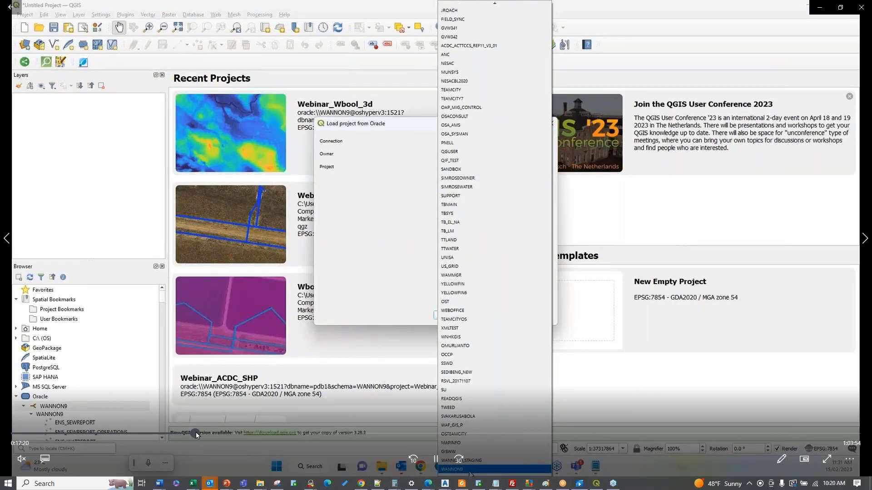
click(198, 433)
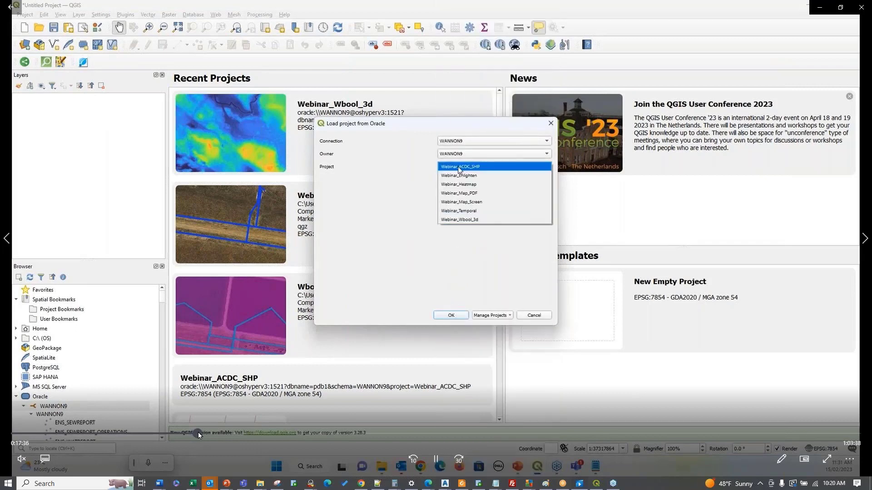
drag(199, 432, 199, 433)
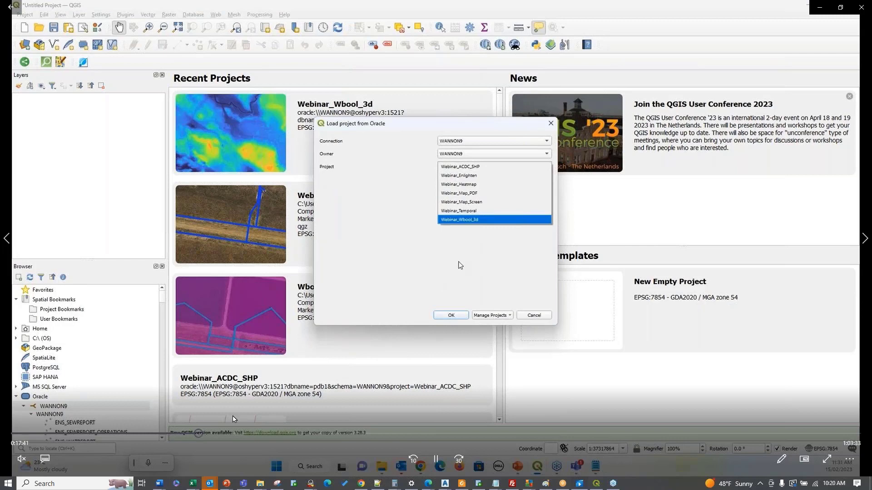
click(203, 432)
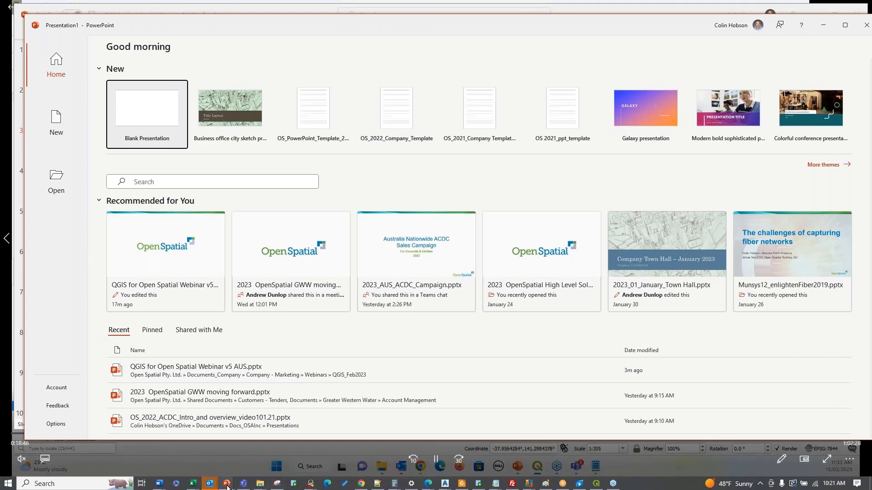
- Pause the webinar recording and close the blank PowerPoint start window covering it
mouse_move(227, 485)
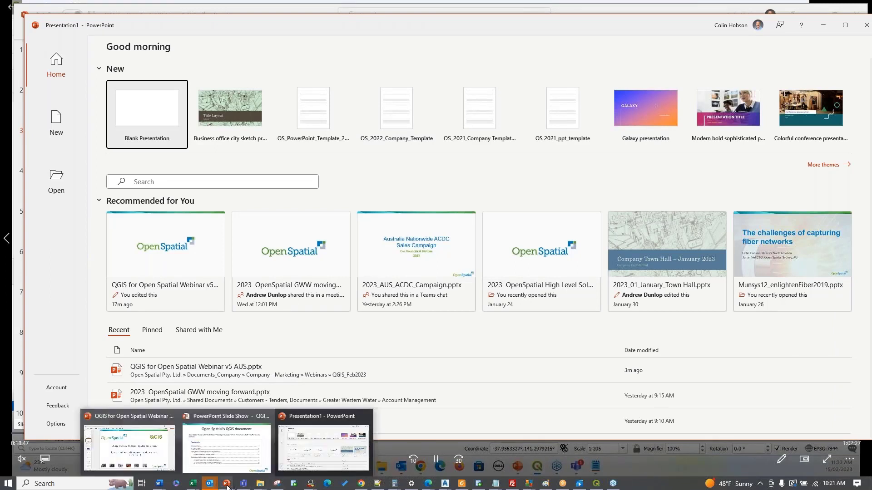
click(304, 420)
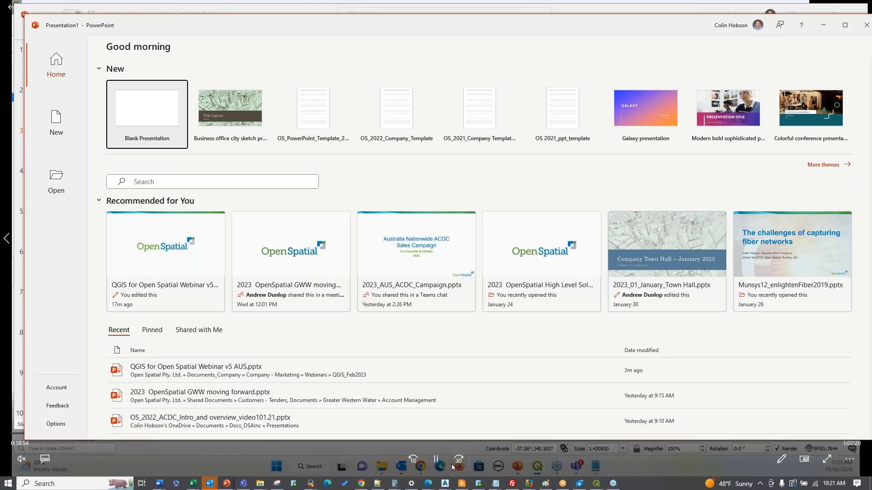
click(437, 459)
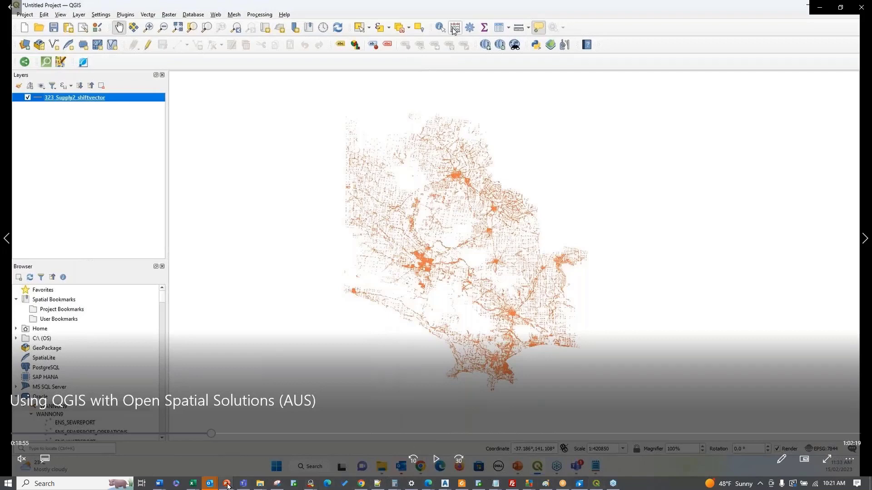
mouse_move(227, 485)
click(329, 447)
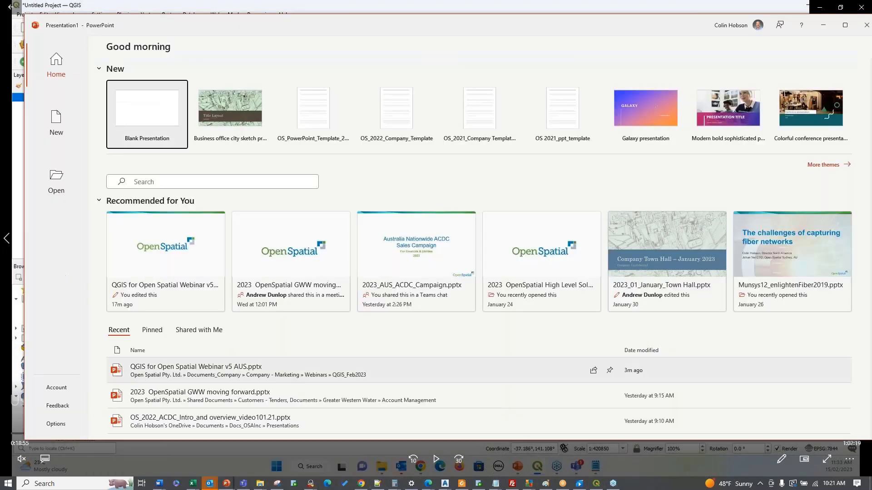
drag(100, 23, 871, 17)
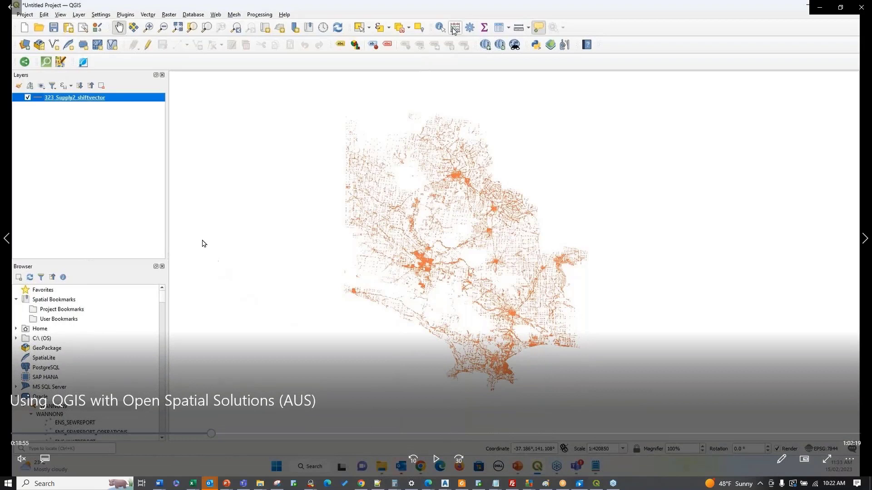
- Resume the recording and skip through the heatmap creation introduction to the Interpolate Point on Line tool
click(435, 461)
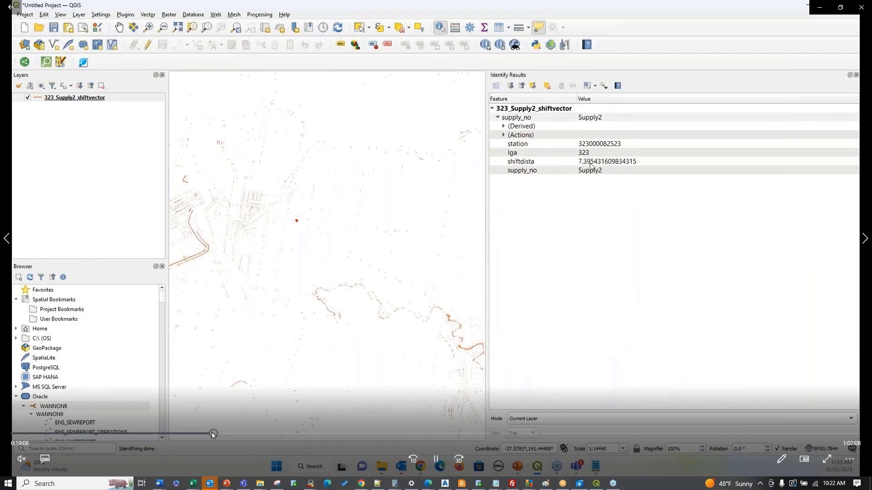
click(215, 435)
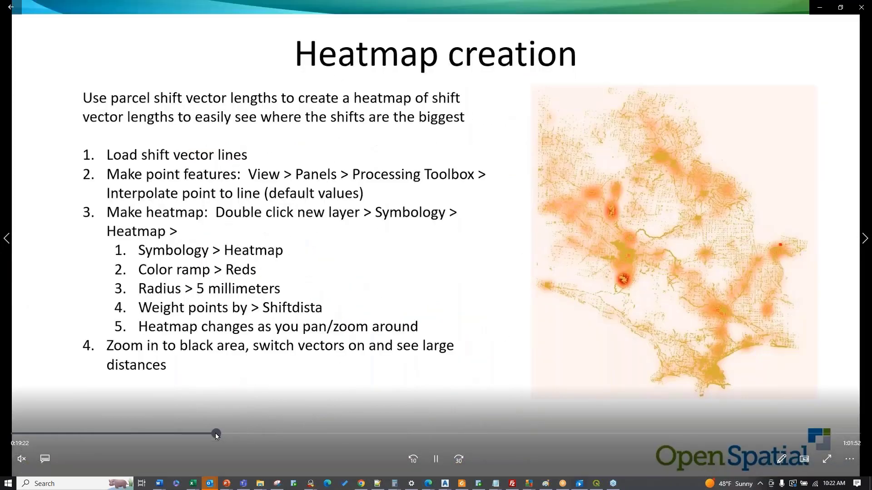
click(216, 435)
drag(216, 433, 217, 433)
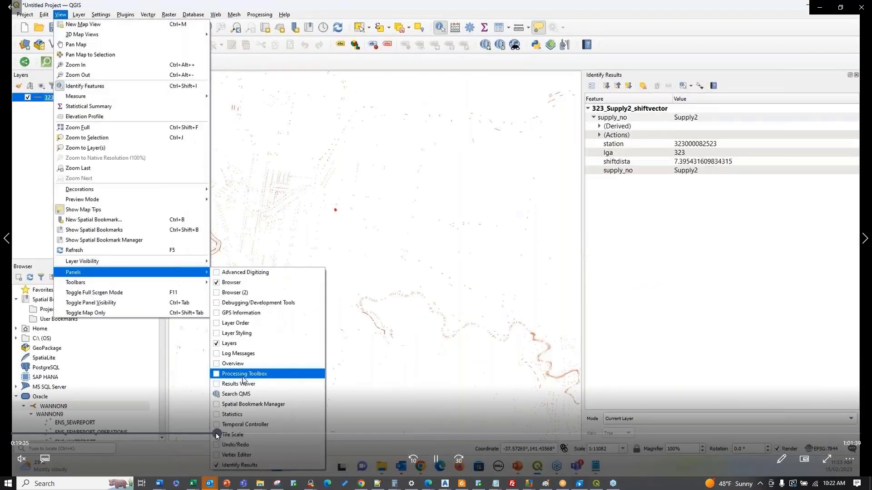
click(216, 434)
drag(217, 433, 217, 434)
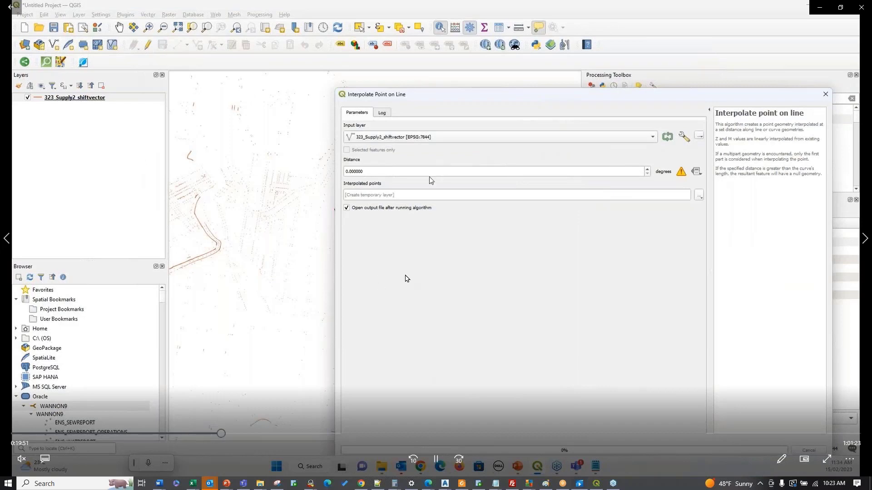
- Skip the recording past the point interpolation to the finished heatmap beneath the shift vector lines
drag(224, 434, 228, 435)
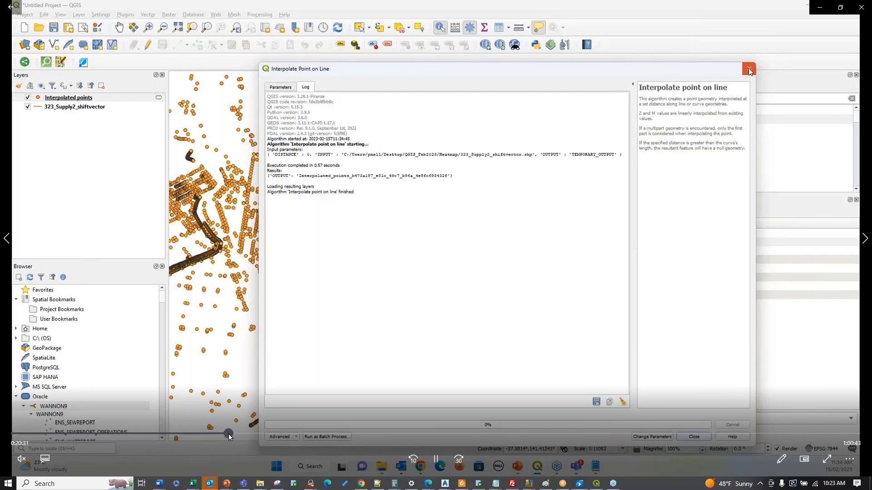
drag(228, 434, 230, 434)
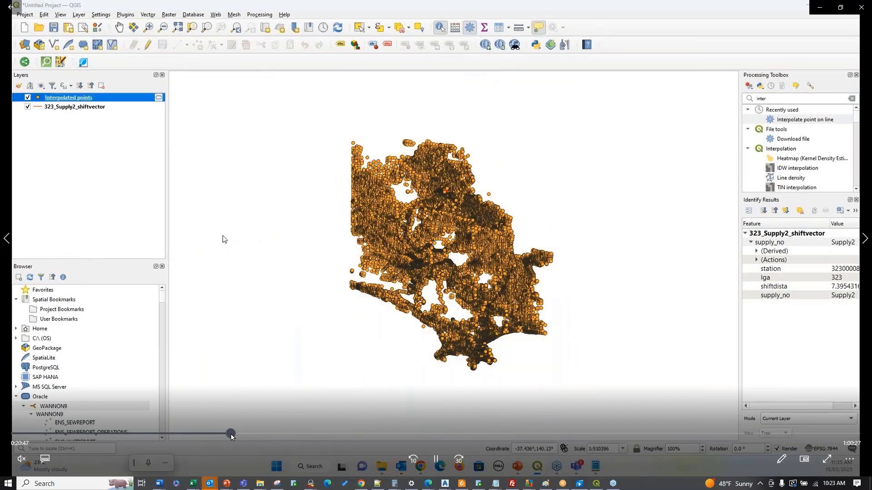
drag(231, 434, 232, 436)
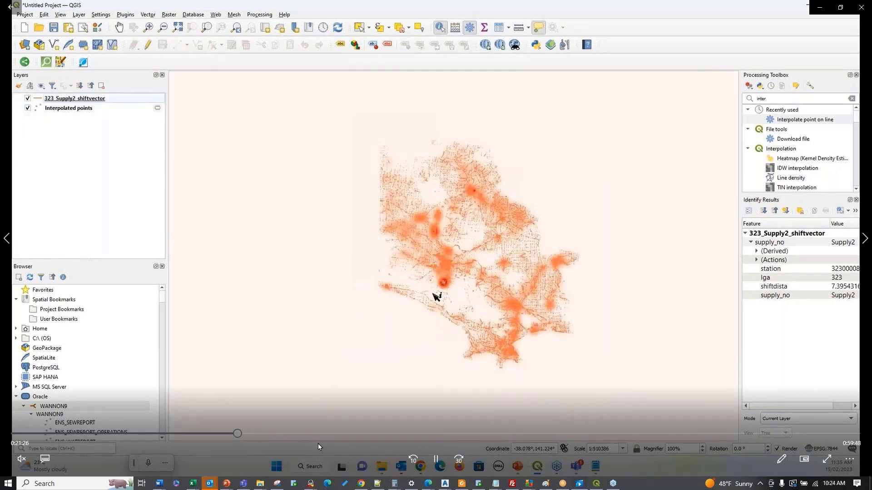
- Pause the webinar recording and switch to QGIS with the sme_projects_prioritization project
click(435, 459)
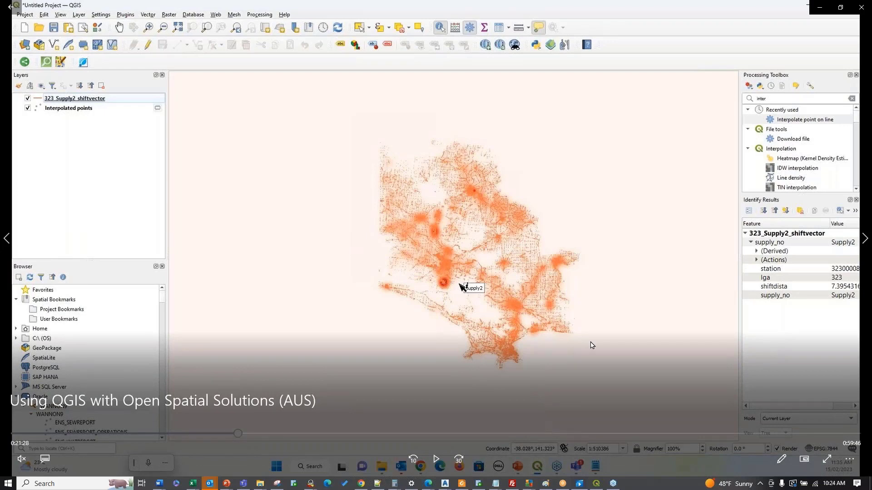
click(596, 484)
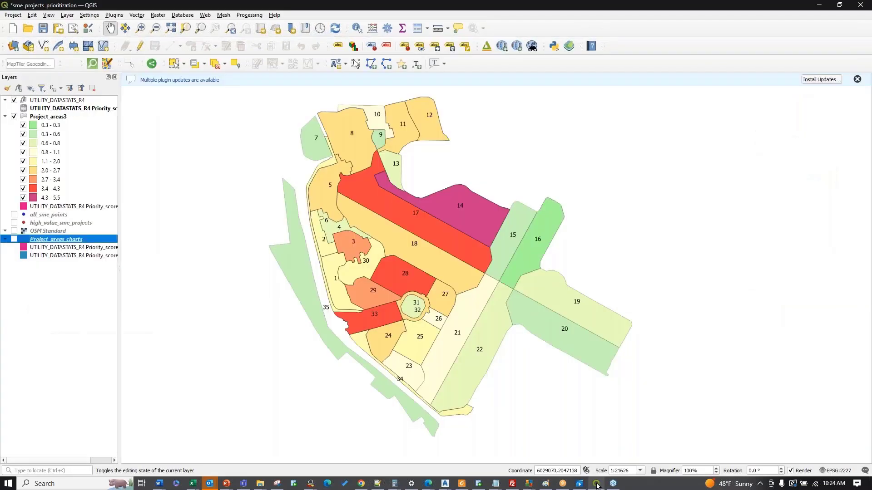
- Open the Project_areas3 layer's symbology, review its renderer types and graduated priority score classes, and close the properties
click(59, 118)
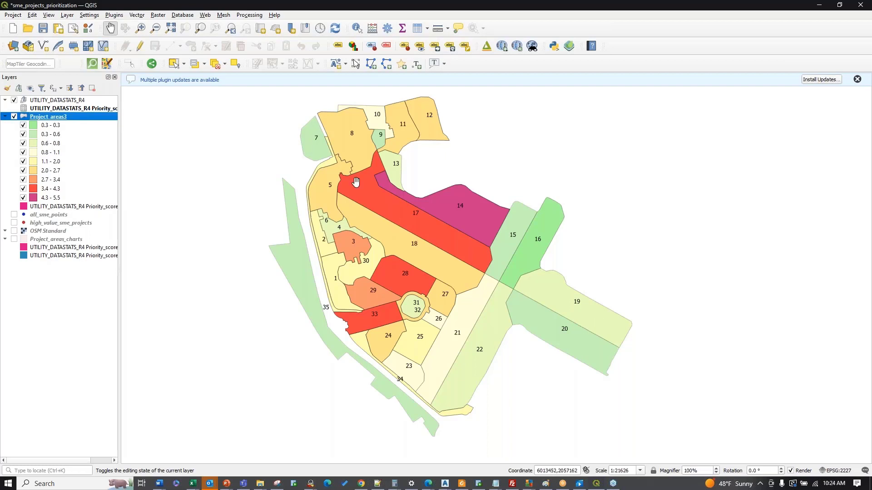
double_click(54, 119)
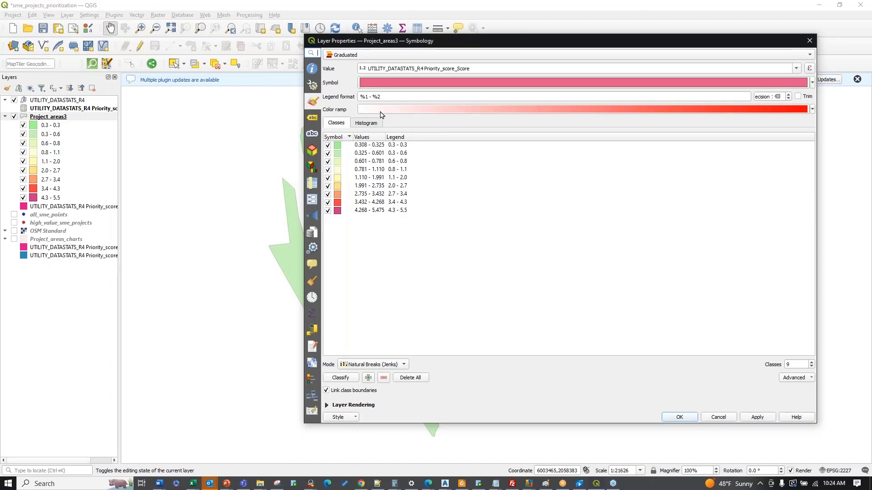
click(372, 57)
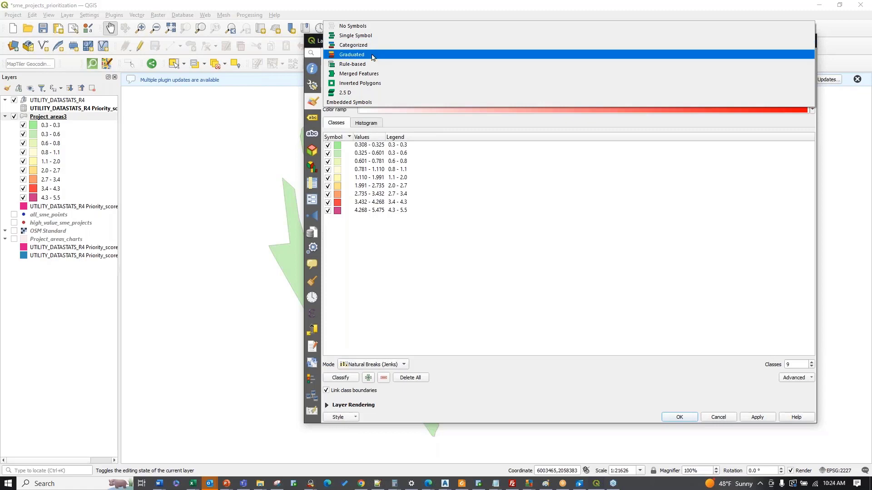
click(475, 276)
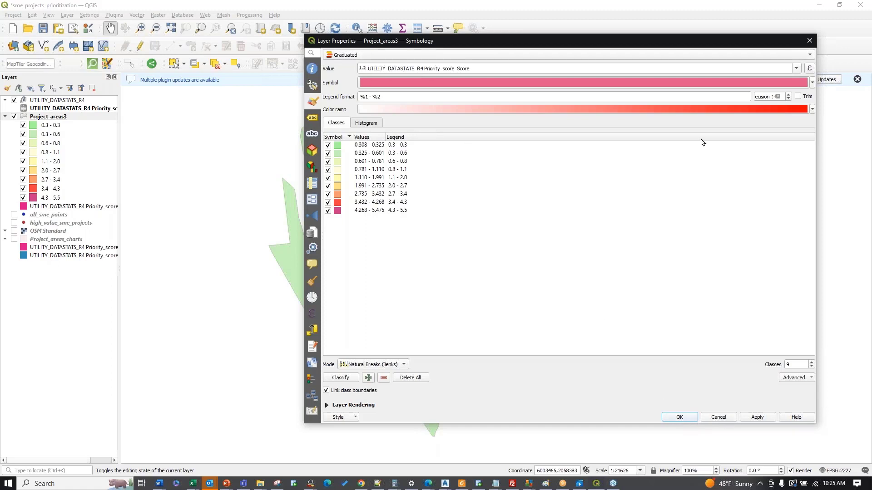
click(680, 417)
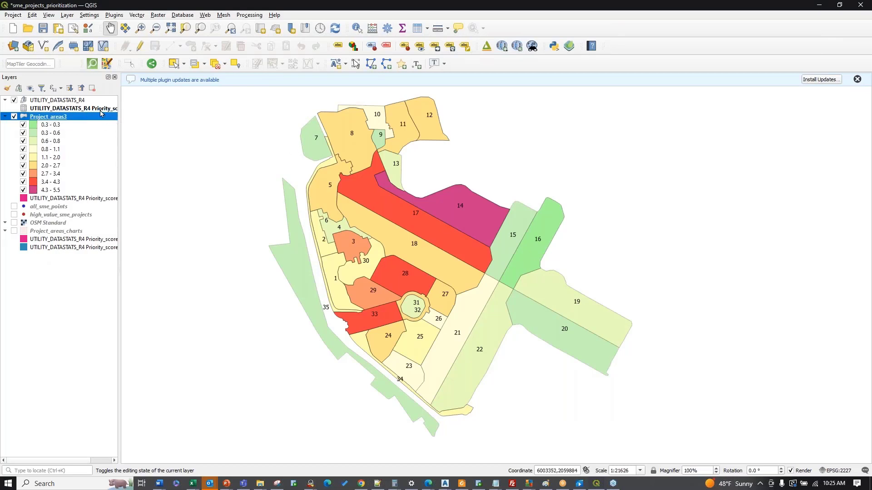
- Widen the layer list, open the attribute table of UTILITY_DATASTATS_R4 Priority_score and move it aside to uncover the map
drag(119, 133, 154, 138)
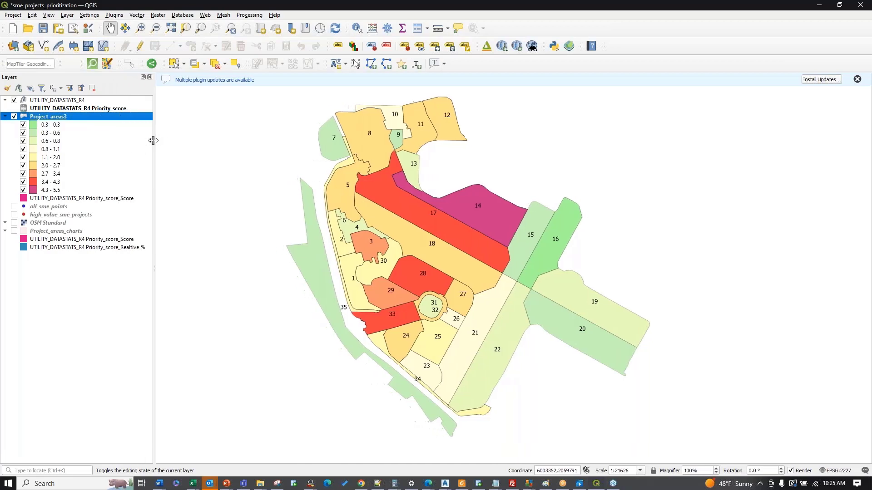
right_click(68, 109)
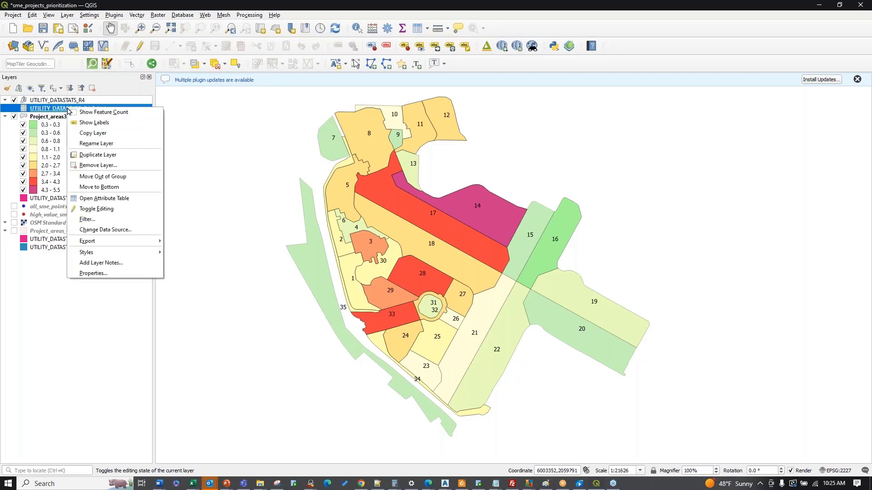
click(139, 202)
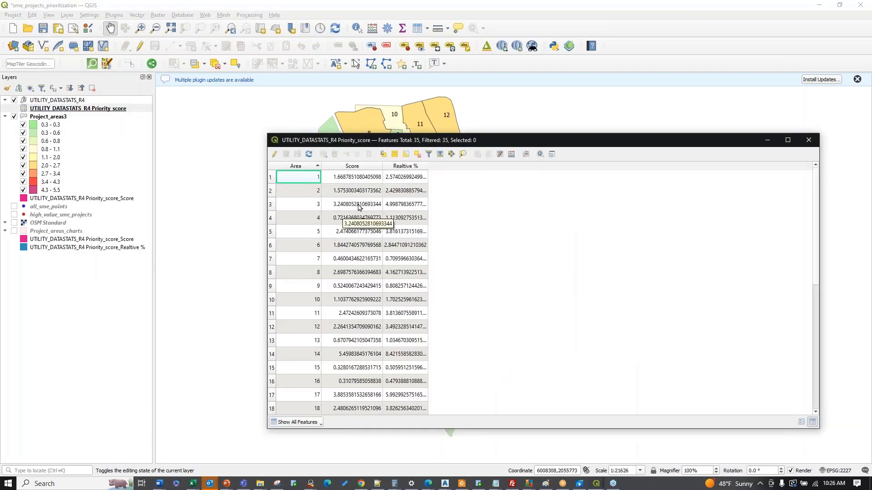
drag(513, 136, 734, 120)
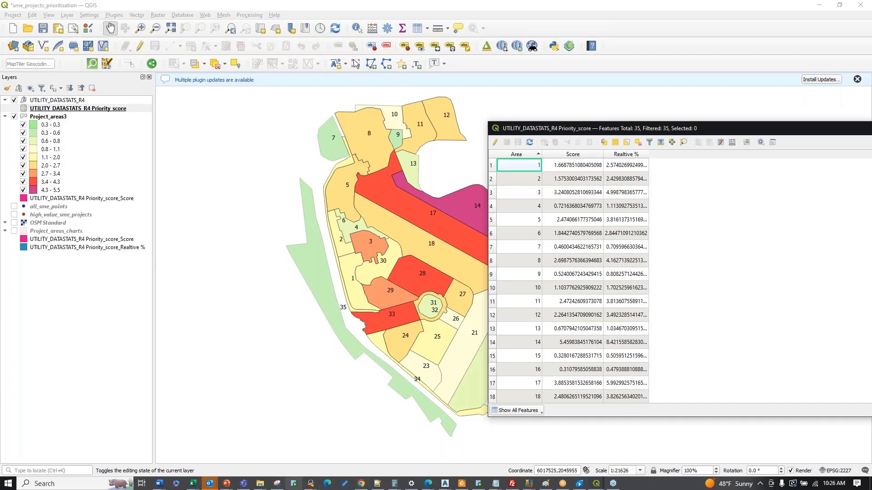
- Switch to the Excel workbook UTILITY_DATASTATS_R5.xlsx and examine the SEWNODE missing and possible totals for survey area 1
mouse_move(194, 485)
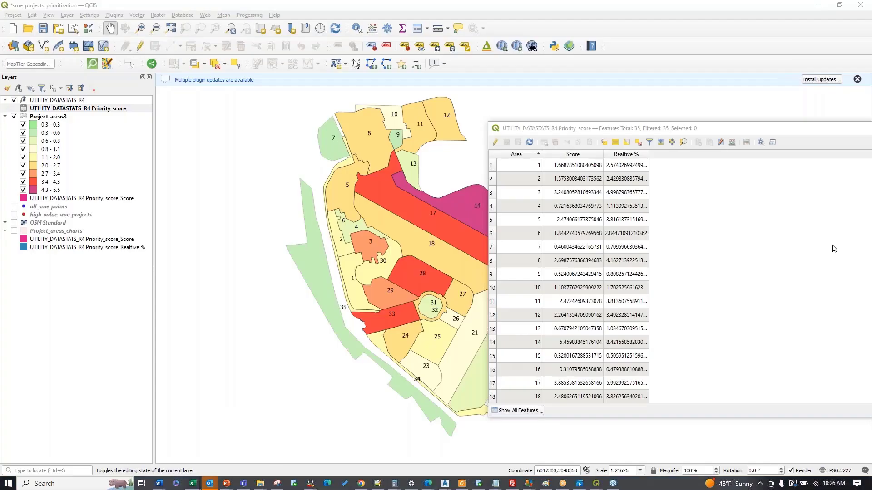
drag(871, 25, 498, 31)
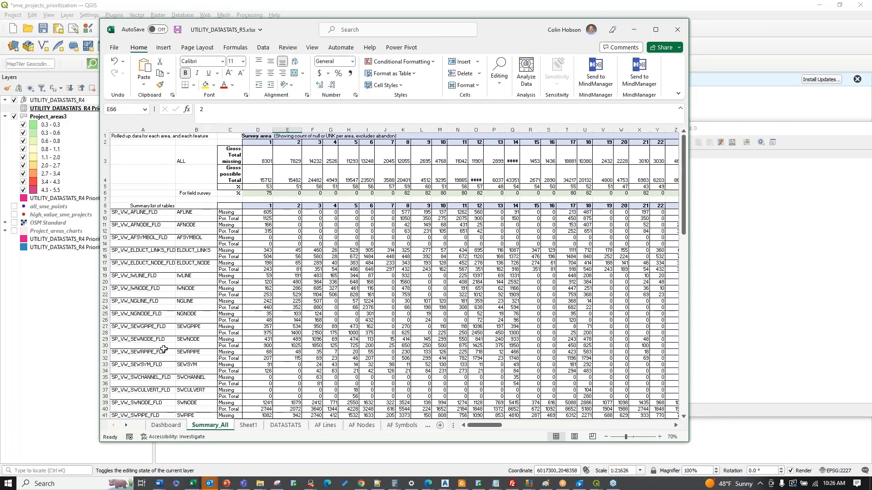
scroll(163, 350, down, 1)
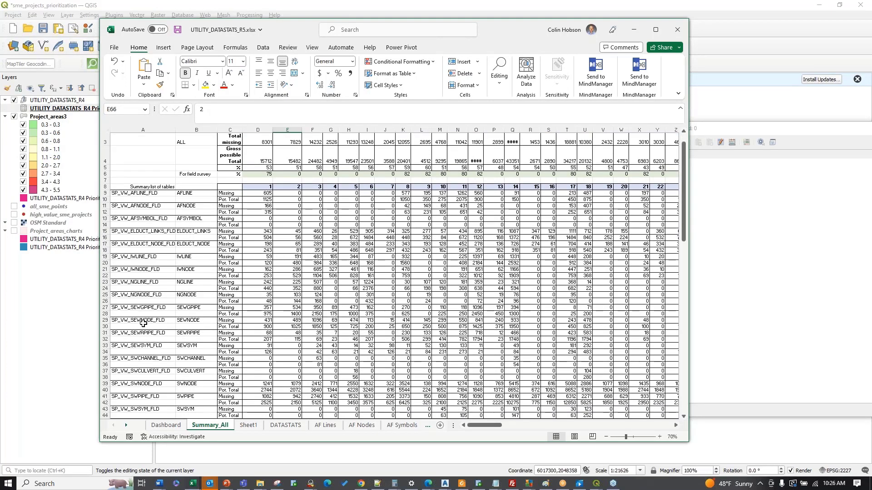
click(102, 319)
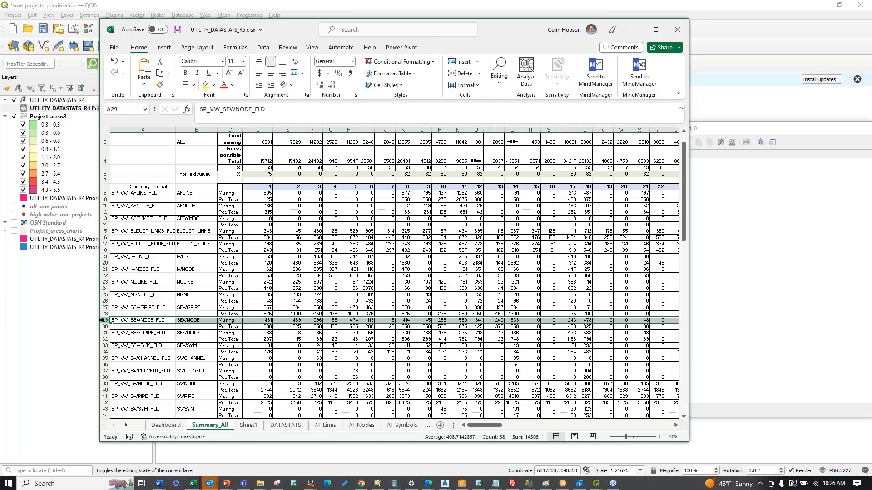
click(257, 328)
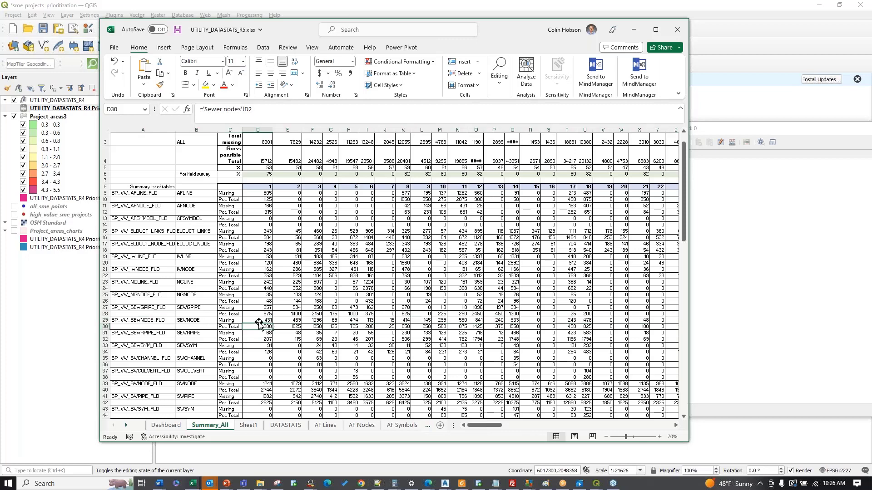
click(260, 322)
- Inspect the gross total missing and gross possible total formulas for survey area 1 in the Summary_All sheet
scroll(258, 173, up, 1)
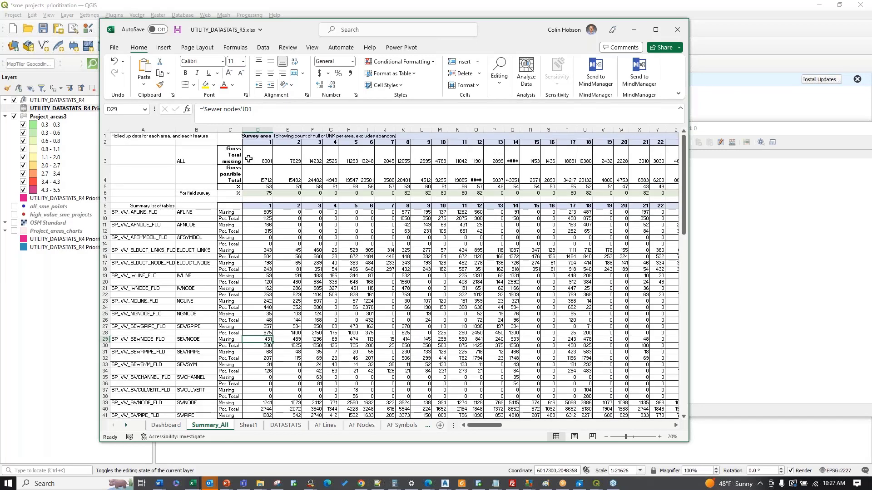
click(255, 156)
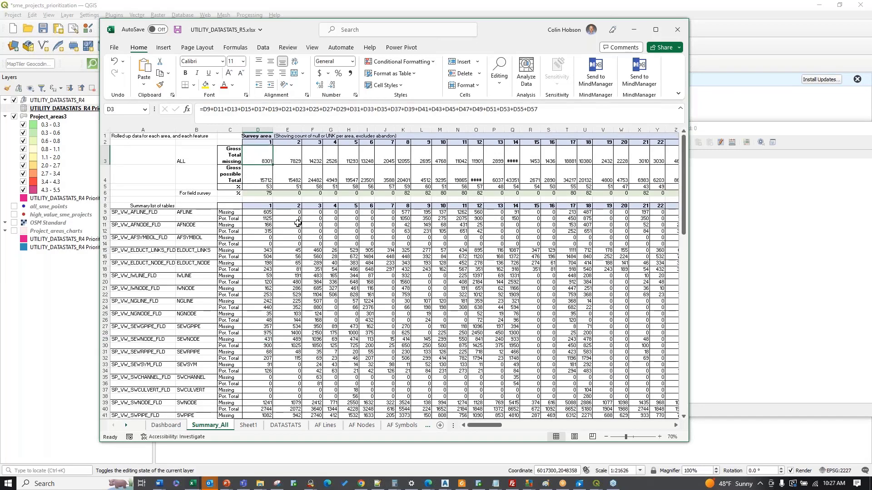
click(263, 176)
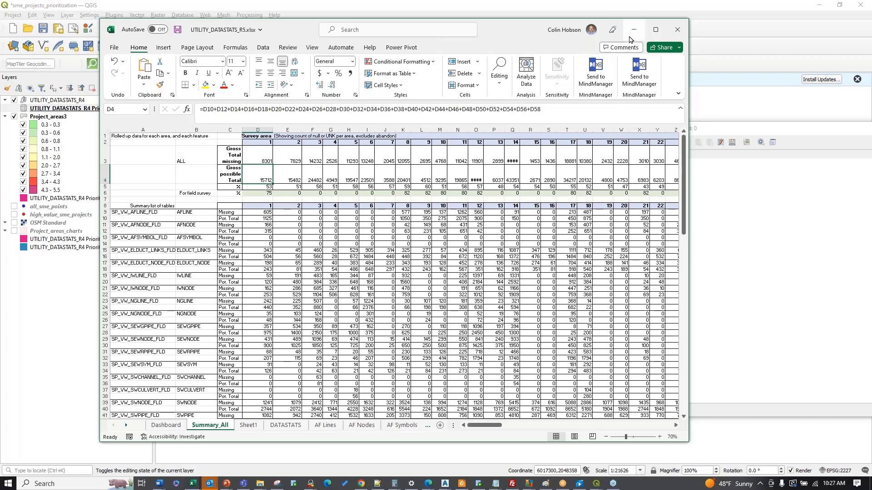
- Bring the UTILITY_DATASTATS_R4.xlsx workbook into view and examine the Priority_score chart of missing field data per area
mouse_move(195, 486)
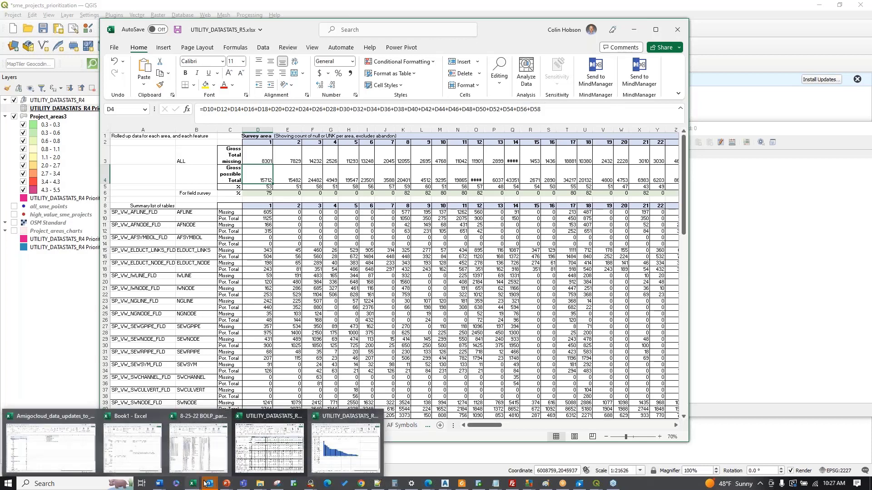
click(321, 460)
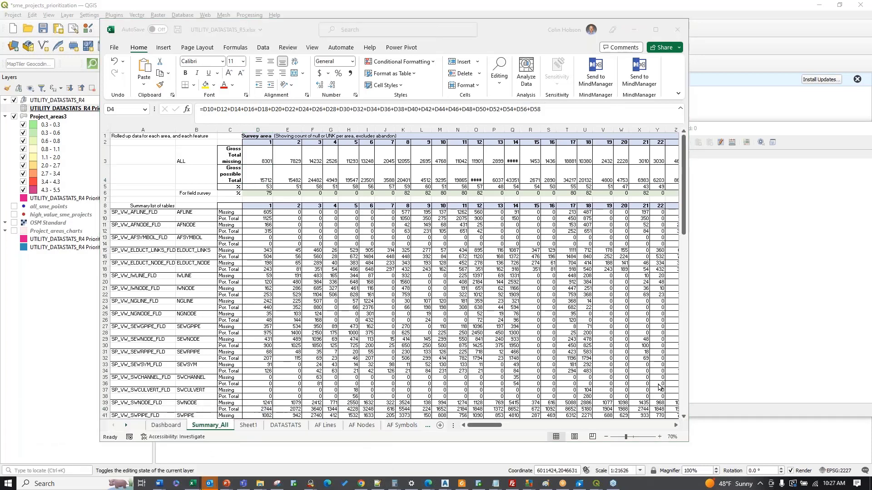
drag(871, 45, 501, 55)
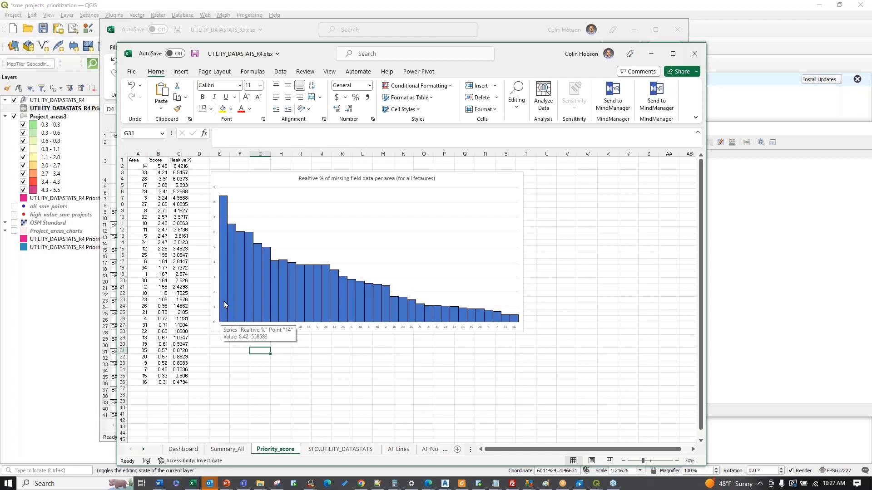
mouse_move(227, 205)
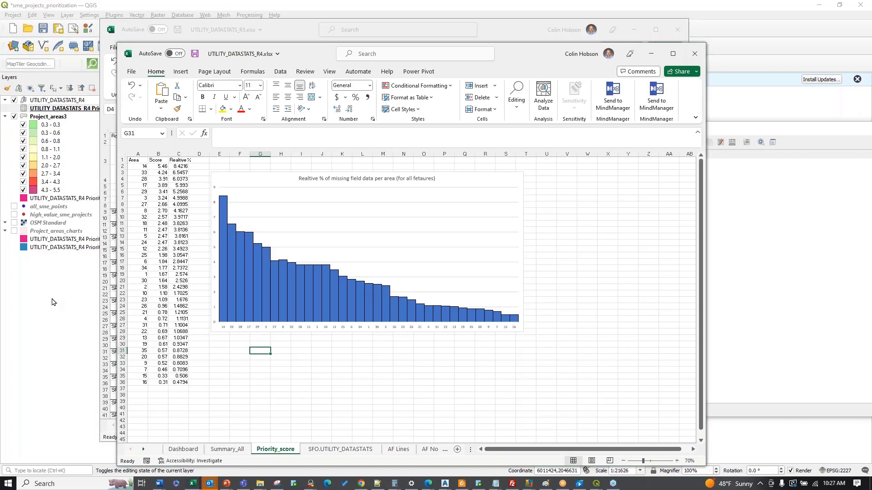
- Return to the QGIS project map, then switch to the PowerPoint slide show and advance from the point map to its heatmap
click(52, 303)
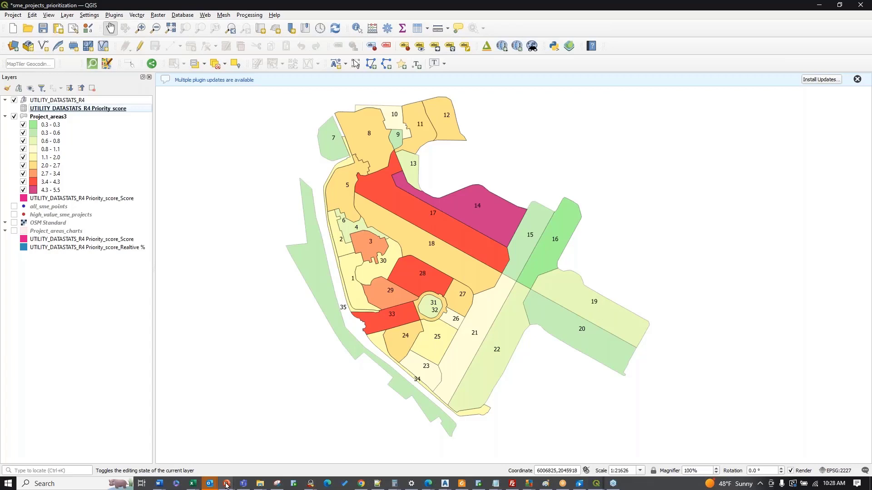
mouse_move(227, 485)
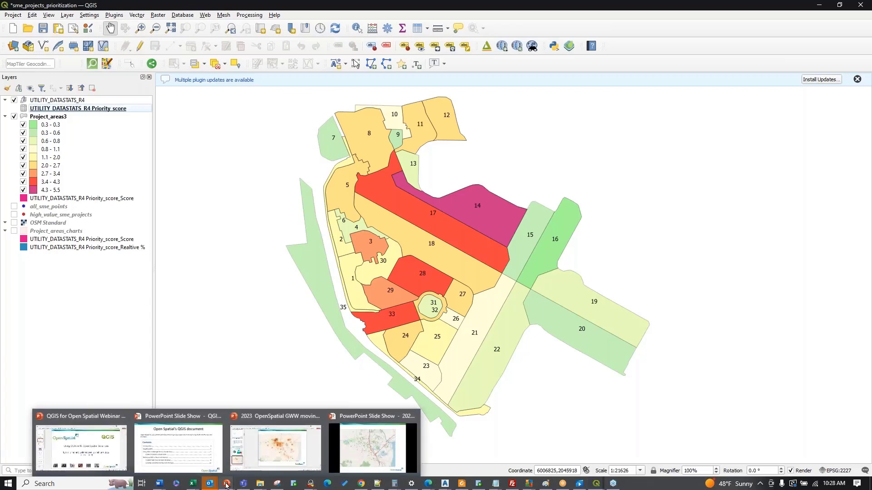
click(378, 455)
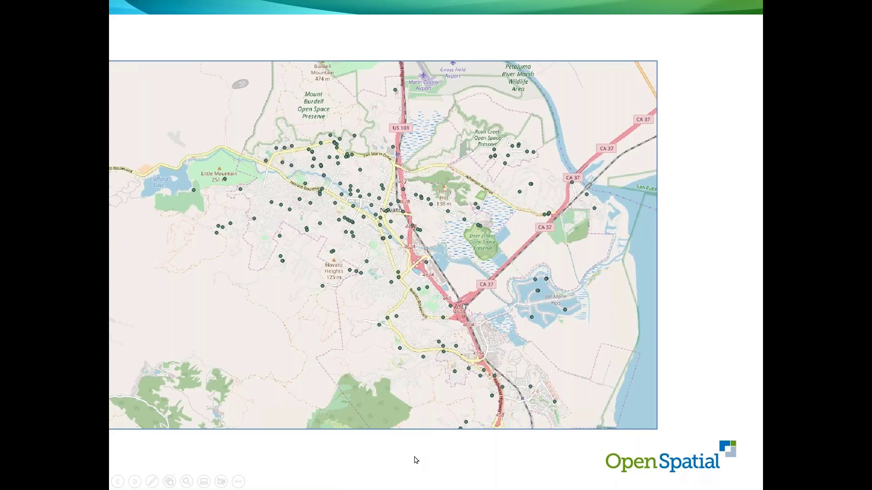
click(394, 448)
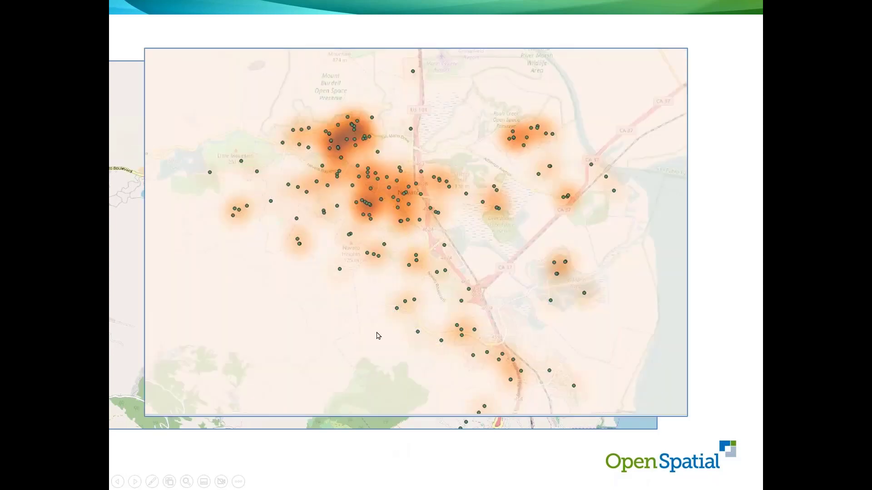
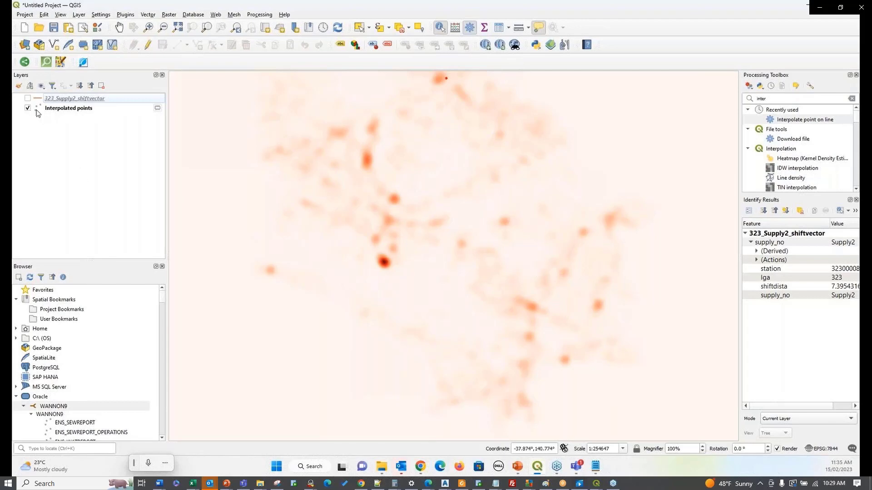
- Show the 323_Supply2_shiftvector layer over the heatmap and identify the overlapping shift vectors at a dark hotspot
click(27, 99)
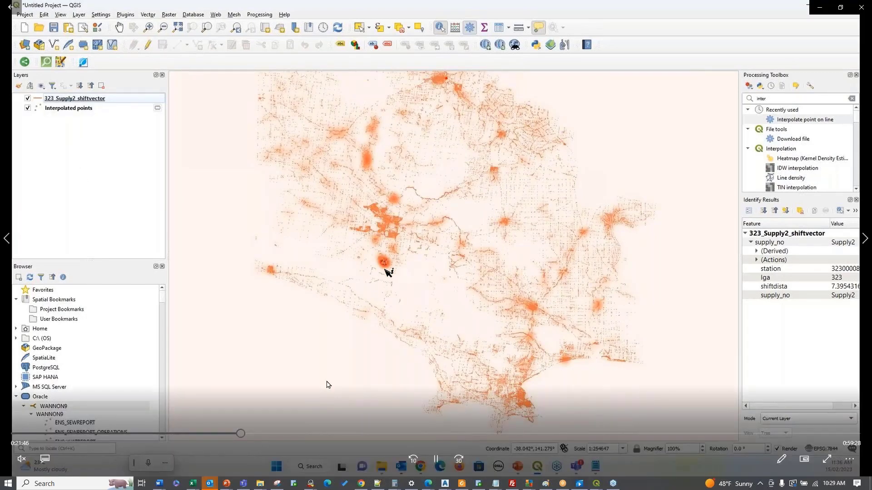
scroll(388, 262, up, 6)
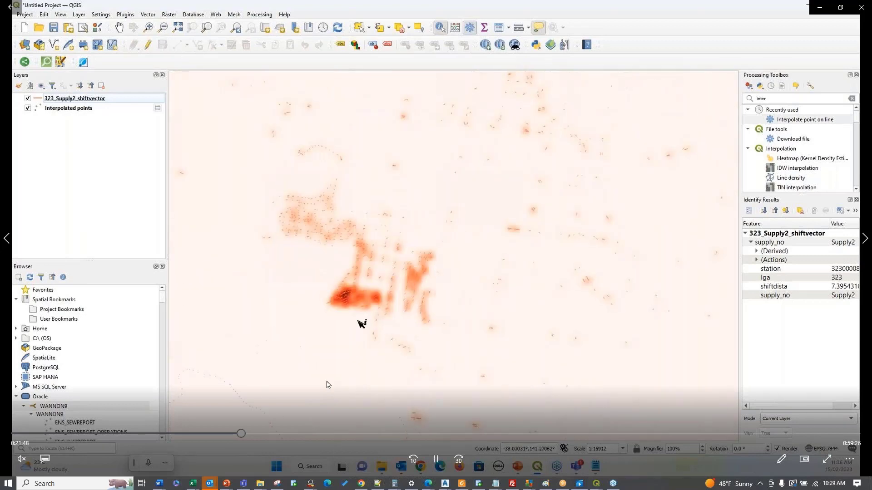
scroll(349, 304, up, 2)
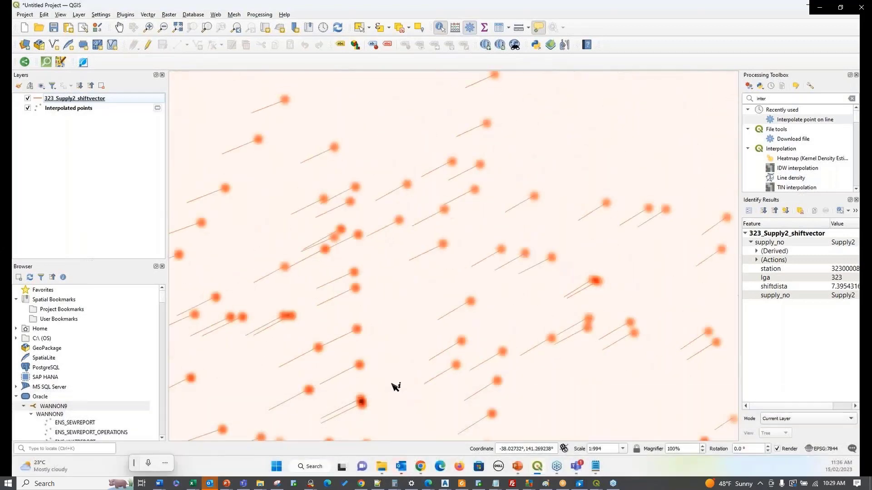
click(355, 409)
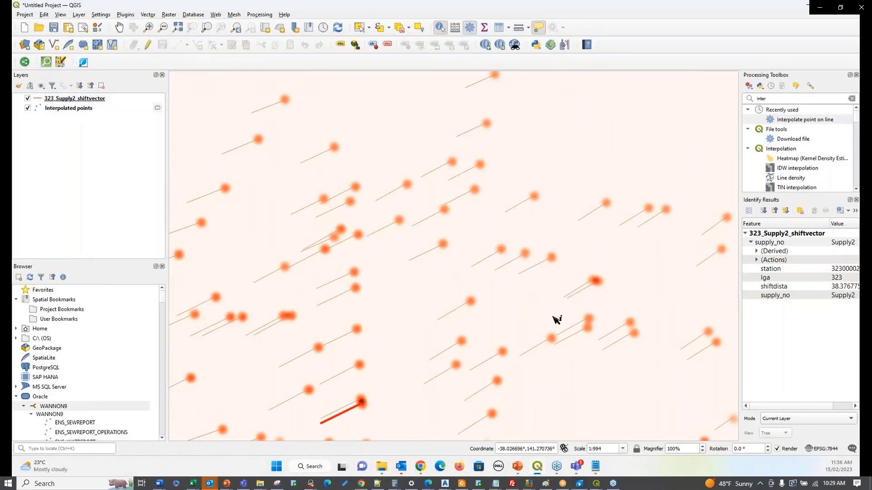
click(354, 409)
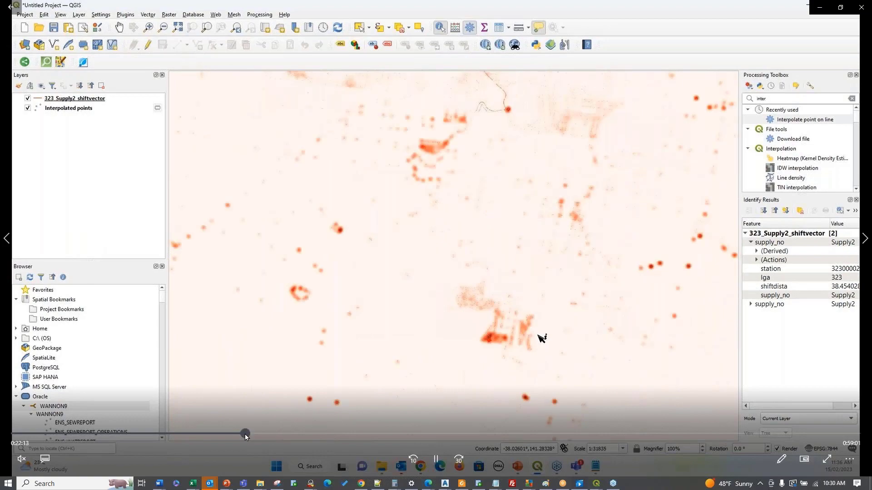
- Skip the recording past the closing of the heatmap project to the SP_WATPIPE layer's symbology settings
drag(244, 434, 255, 435)
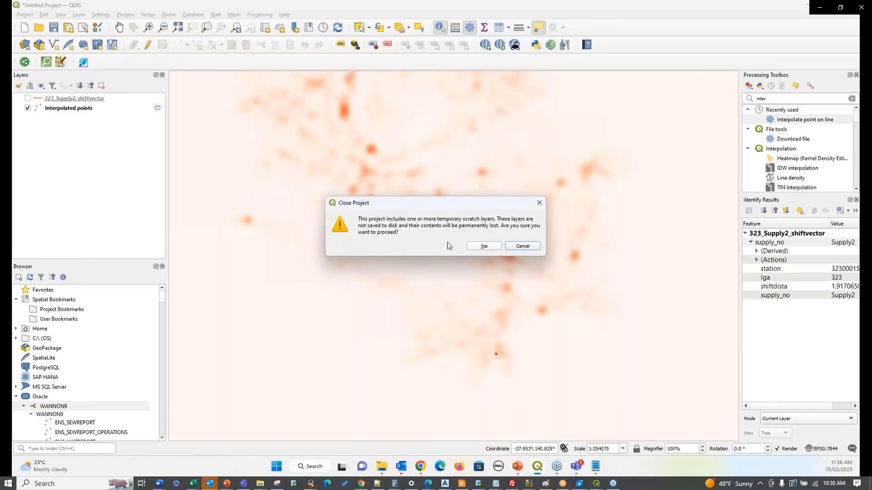
click(483, 250)
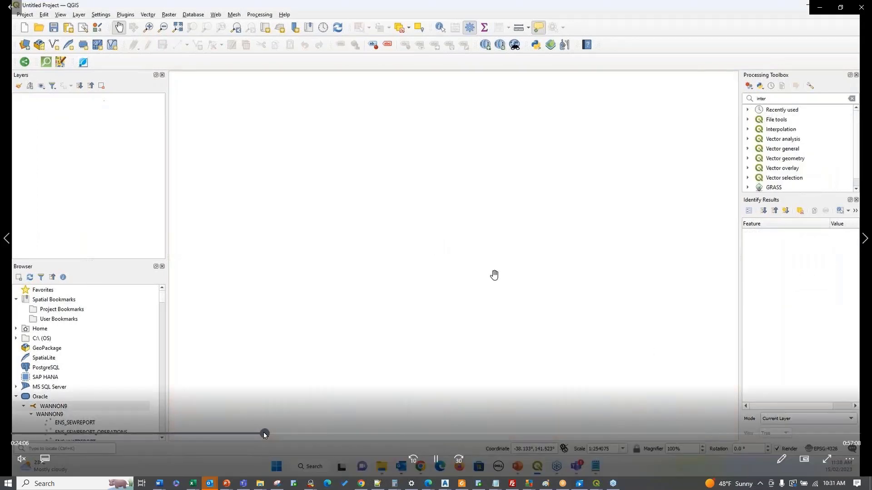
drag(265, 433, 275, 435)
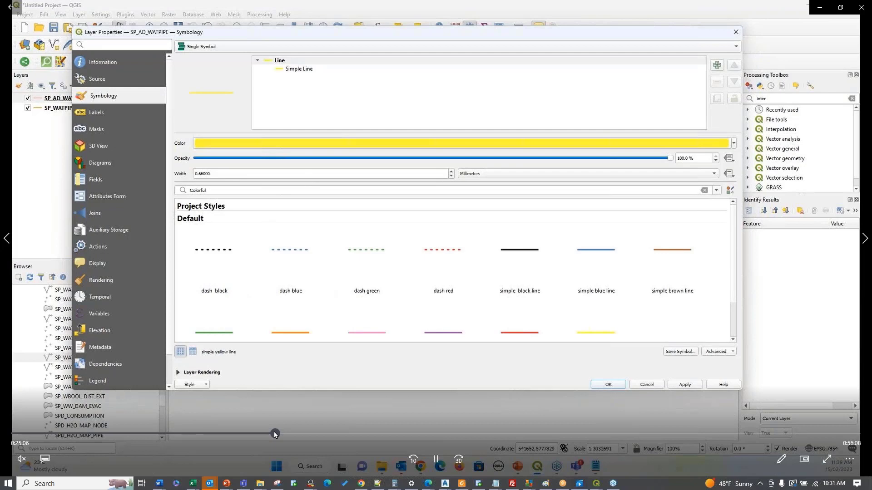
drag(274, 435, 277, 433)
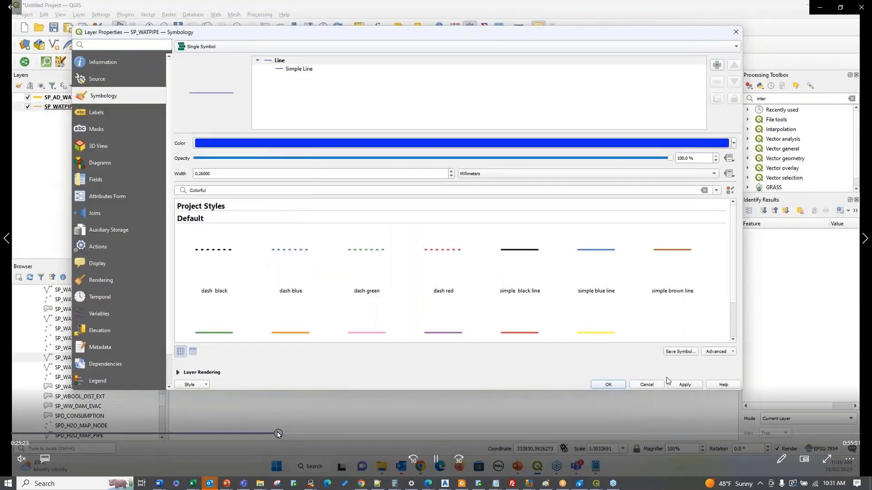
- Advance the recording to the SP_AD_WATPIPE attribute table and examine its lineage date and archive columns
drag(277, 433, 280, 432)
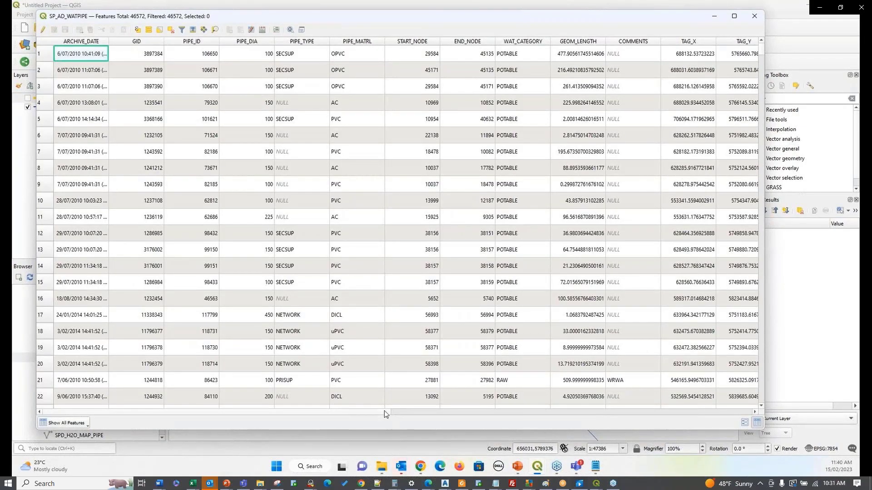
drag(384, 414, 711, 404)
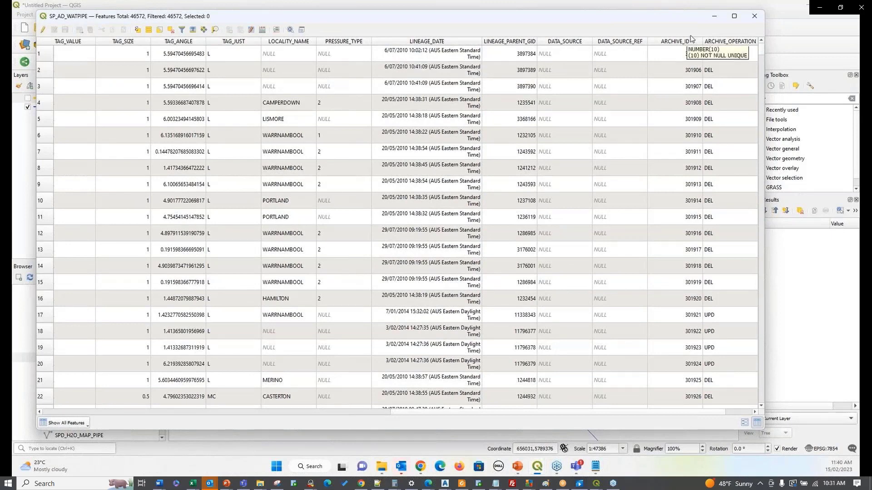
click(756, 17)
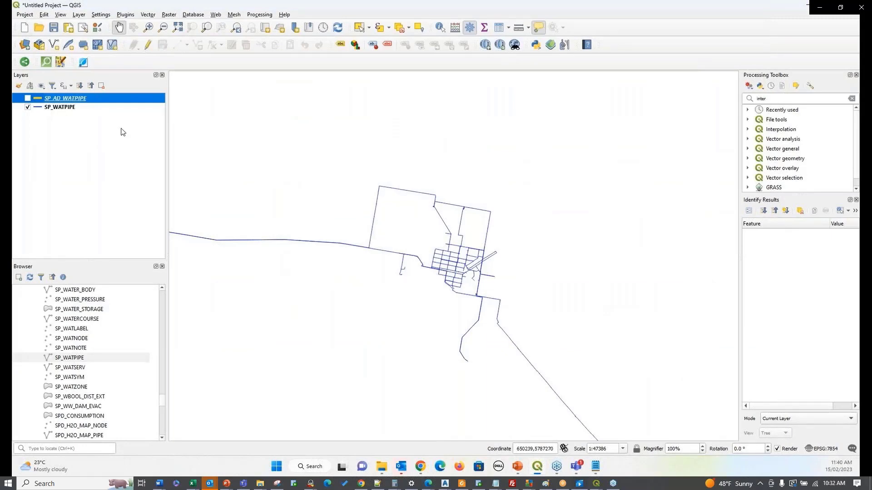
- Enable dynamic temporal control for the SP_AD_WATPIPE layer using Single Field with Date/Time on the LINEAGE_DATE field
double_click(112, 99)
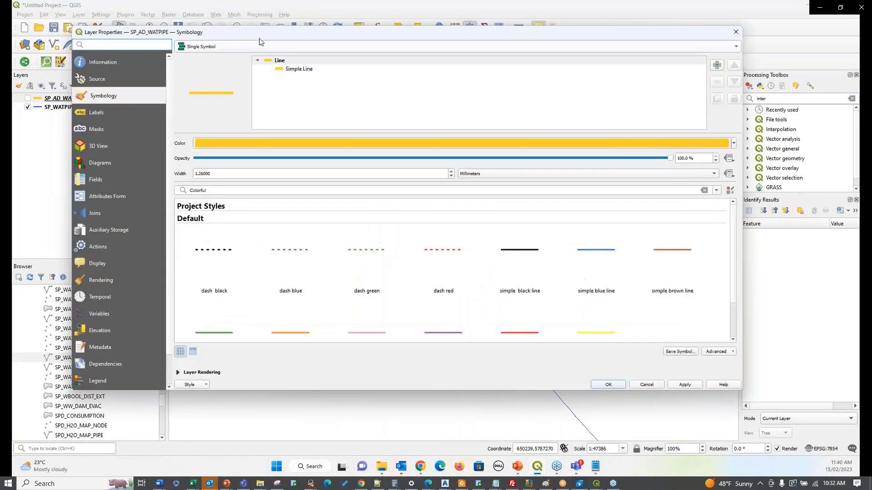
drag(259, 38, 336, 33)
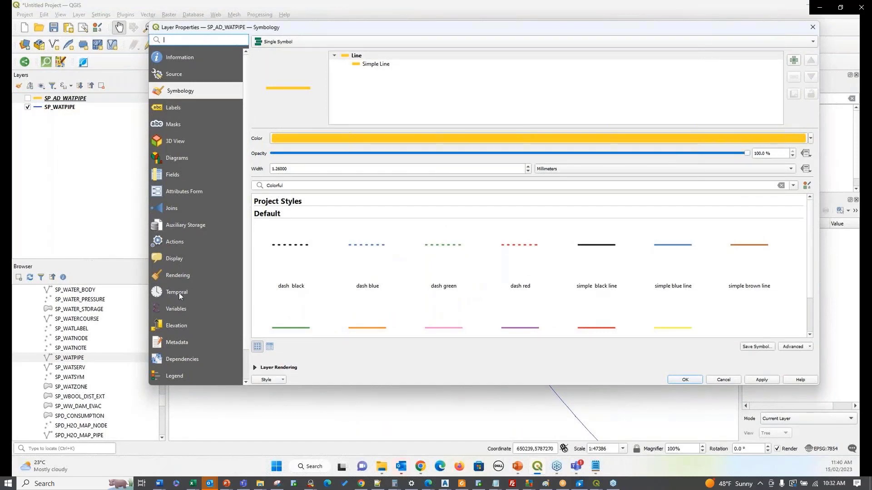
click(177, 292)
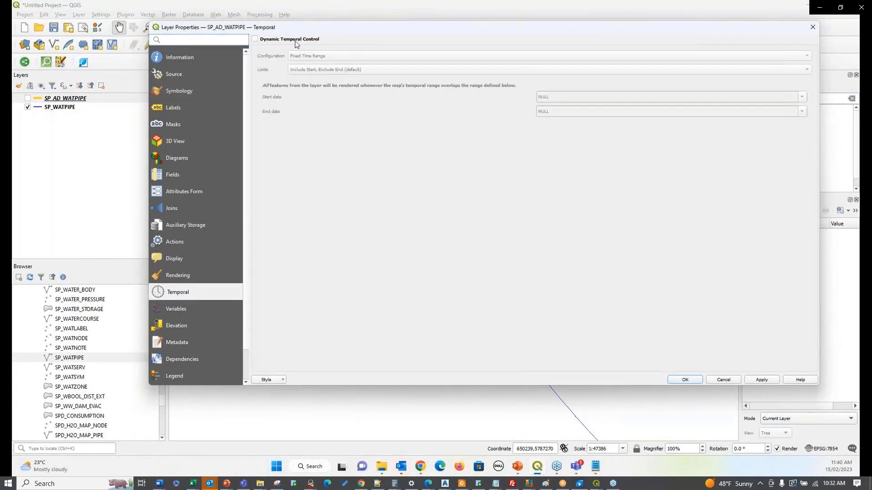
mouse_move(427, 457)
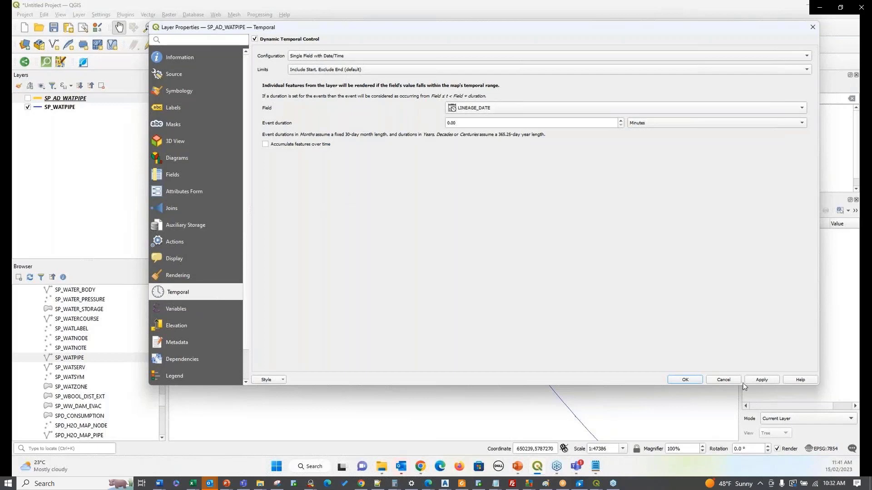
click(685, 380)
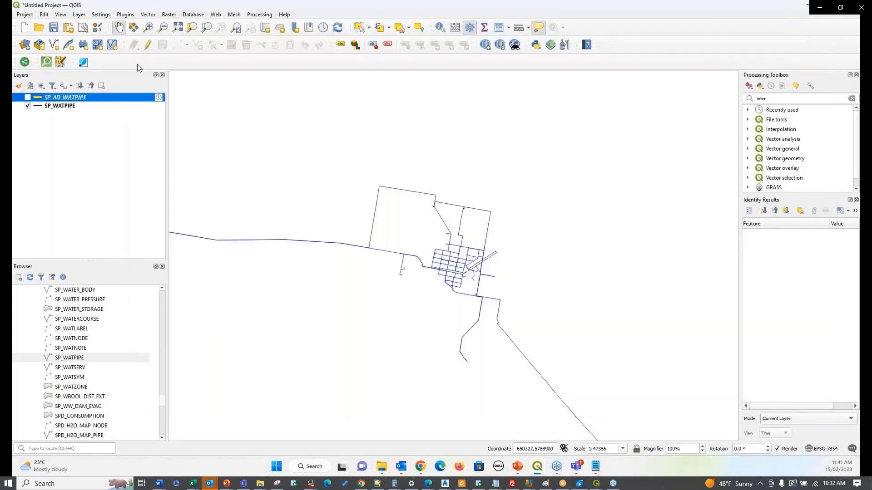
- Show the Temporal Controller above the map
click(62, 15)
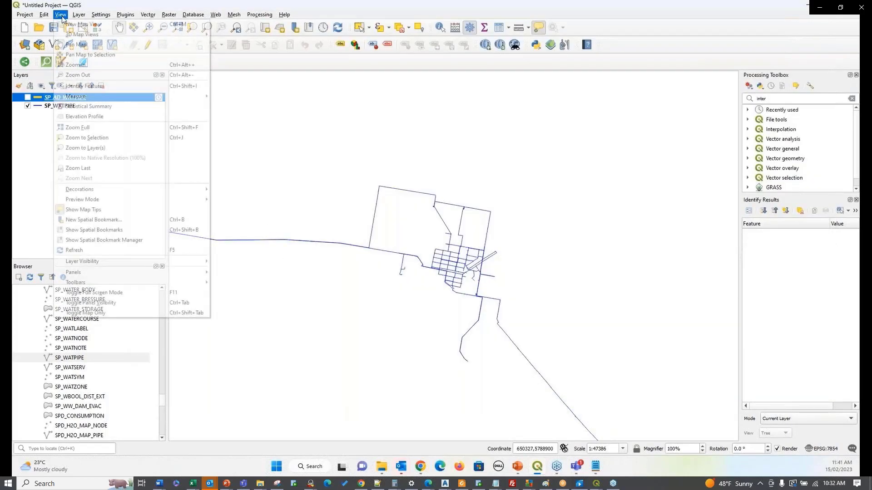
mouse_move(104, 274)
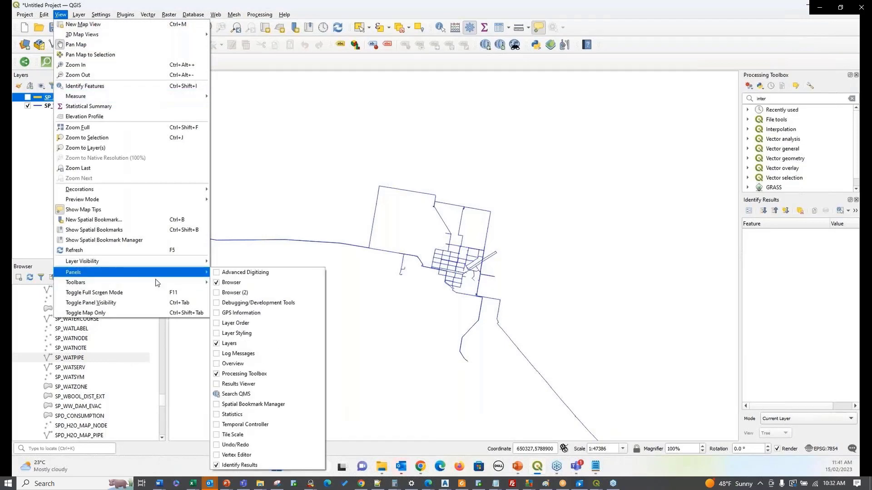
click(249, 426)
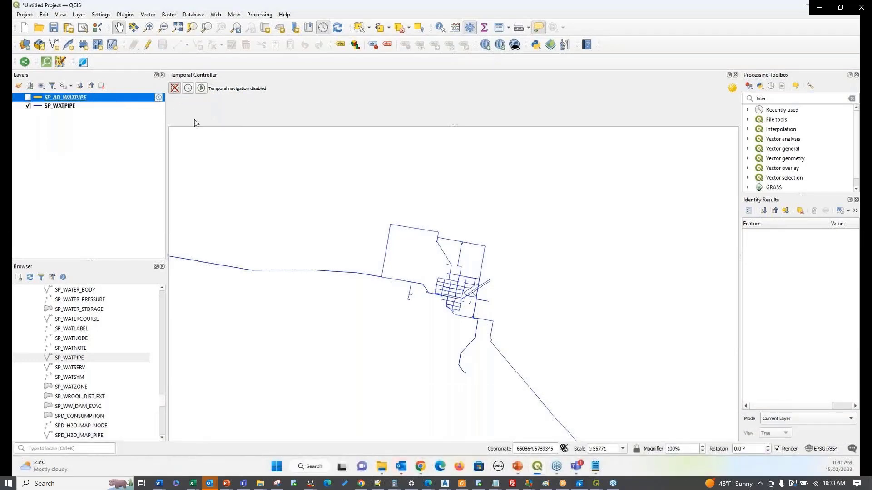
- Toggle the SP_AD_WATPIPE layer on and off over SP_WATPIPE, replaying and pausing the recording there before resuming it
click(27, 98)
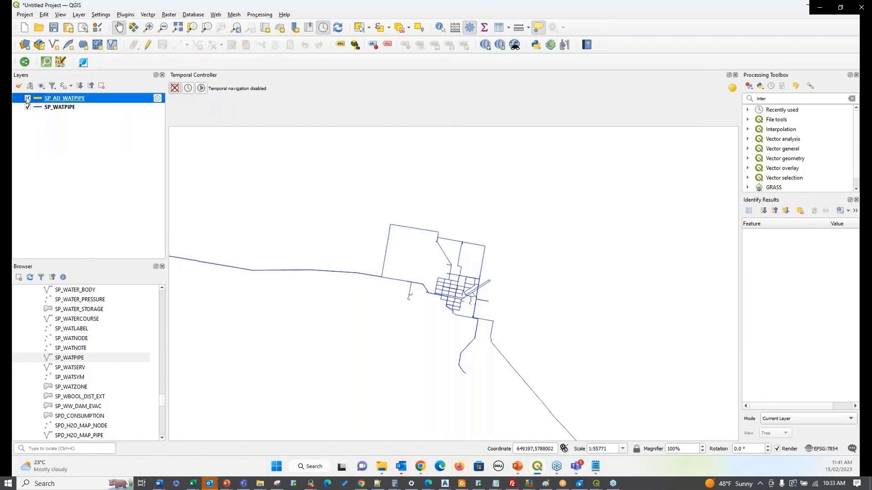
click(27, 98)
mouse_move(326, 427)
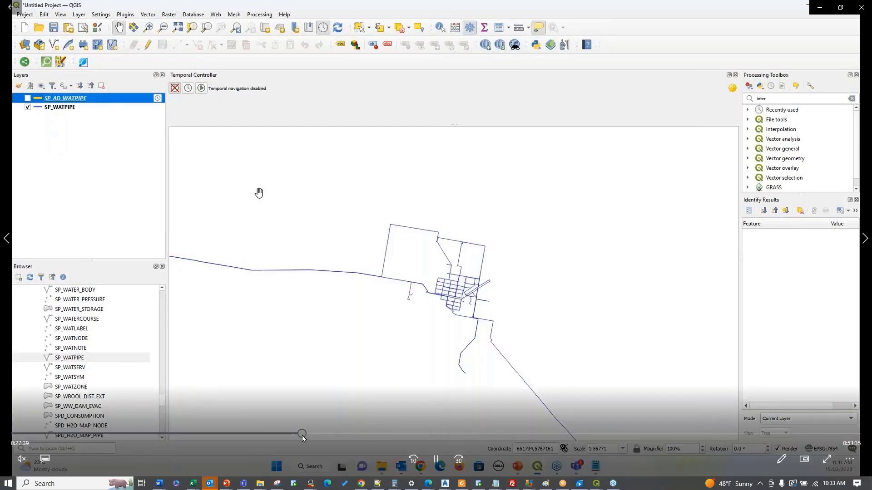
drag(298, 434, 301, 435)
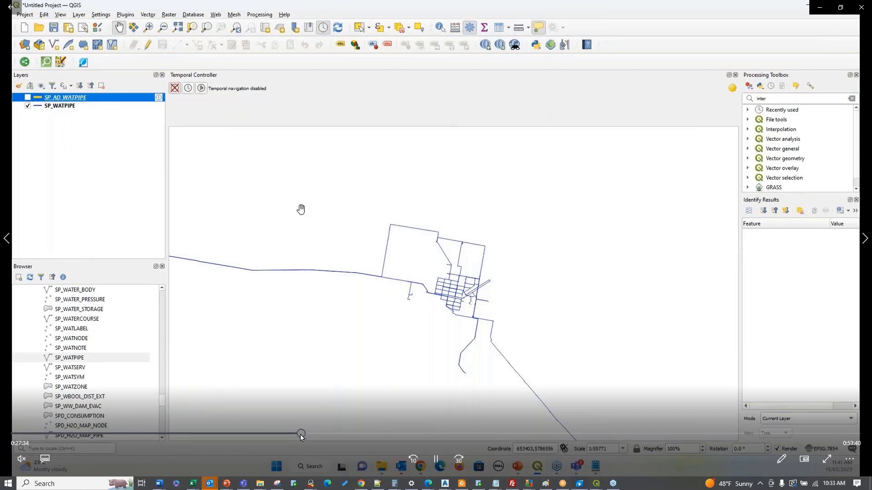
click(435, 460)
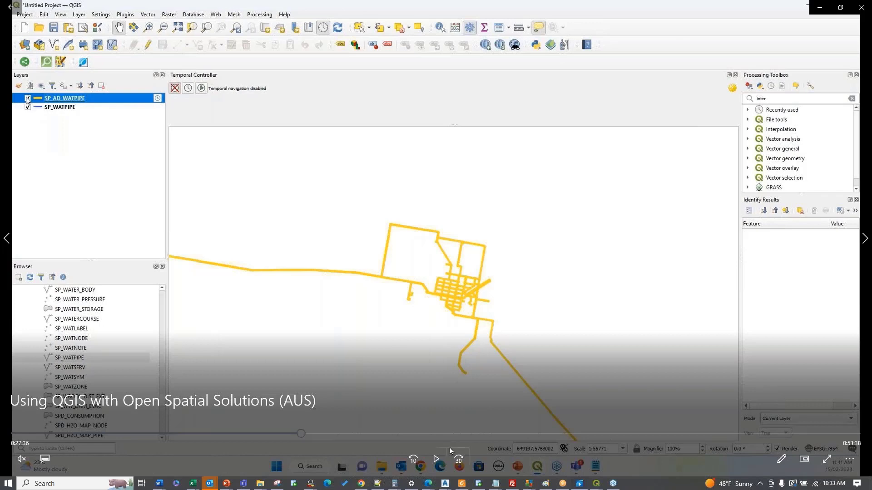
click(434, 461)
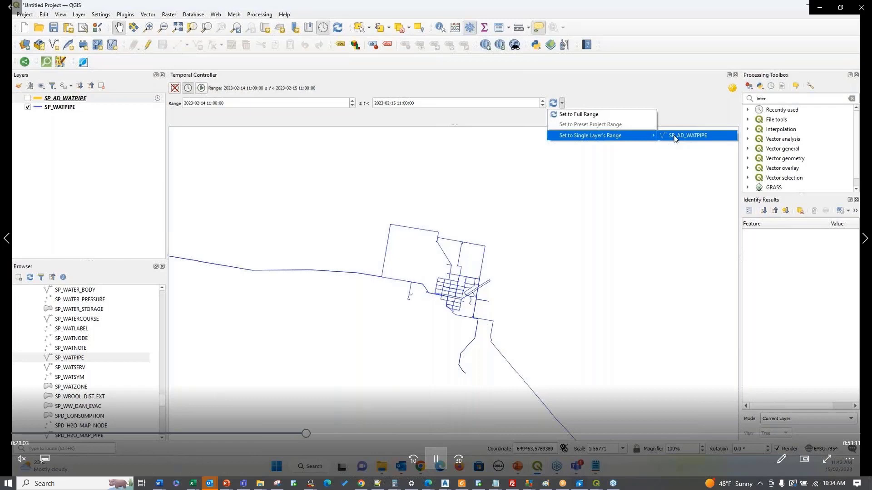
- Set the temporal range to the SP_AD_WATPIPE layer's range and enable animated navigation with a step of 1 year
click(675, 138)
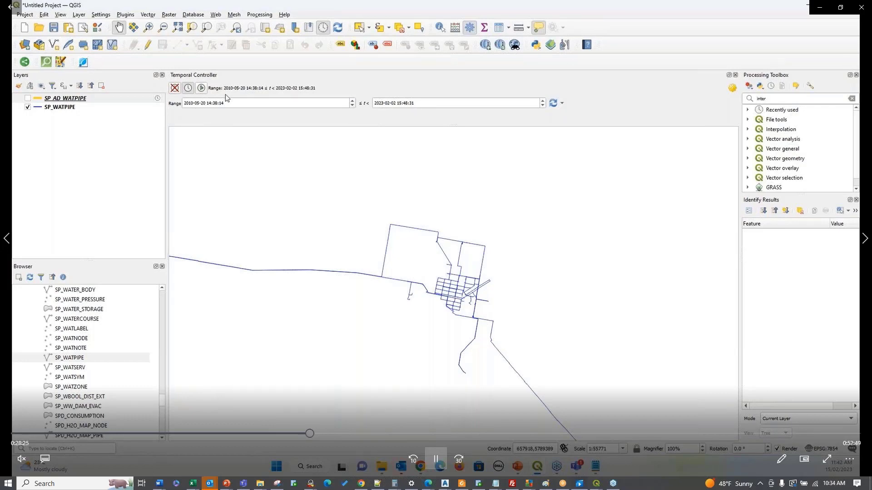
click(201, 88)
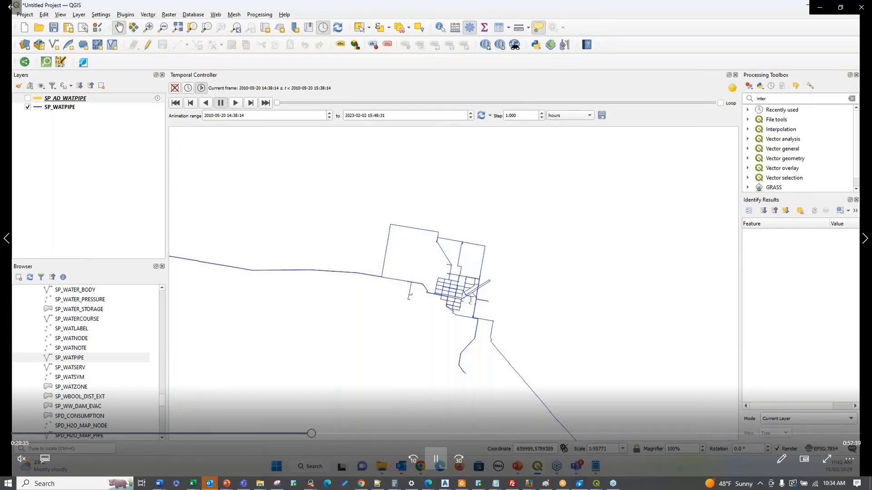
click(591, 115)
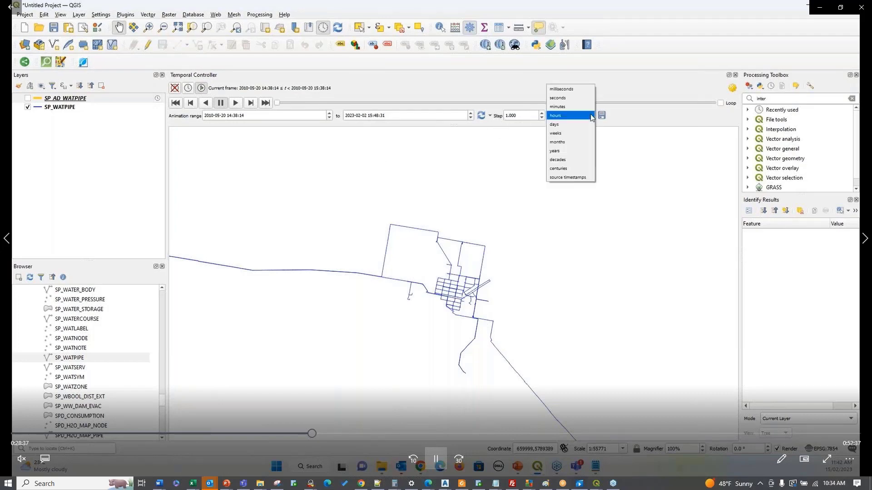
click(567, 153)
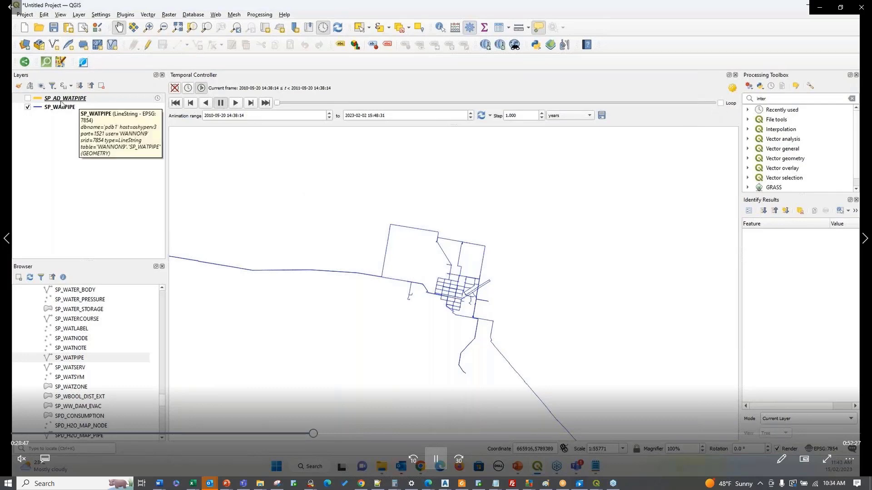
- Show the SP_AD_WATPIPE layer and play its yearly edit animation in a loop over the town's pipe network
click(28, 98)
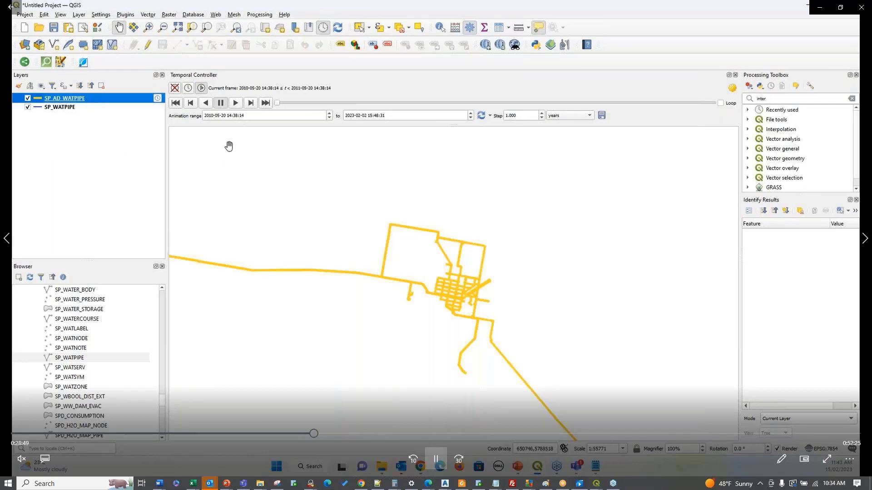
click(235, 103)
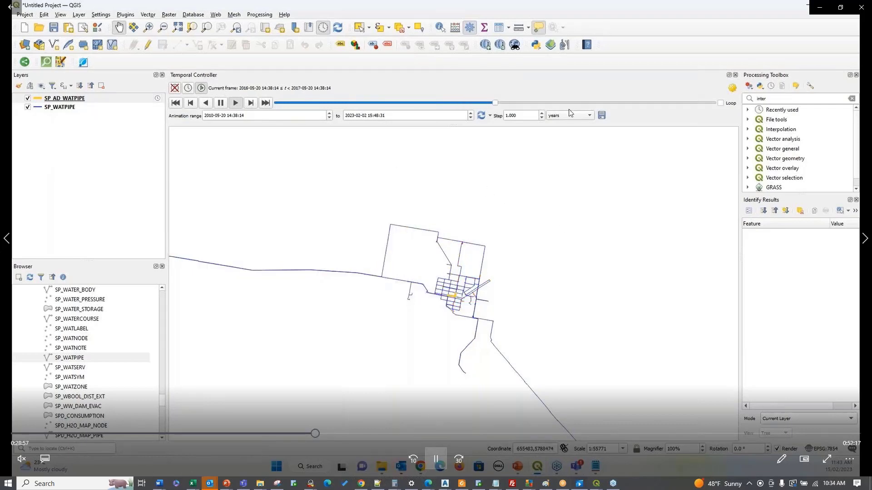
click(721, 104)
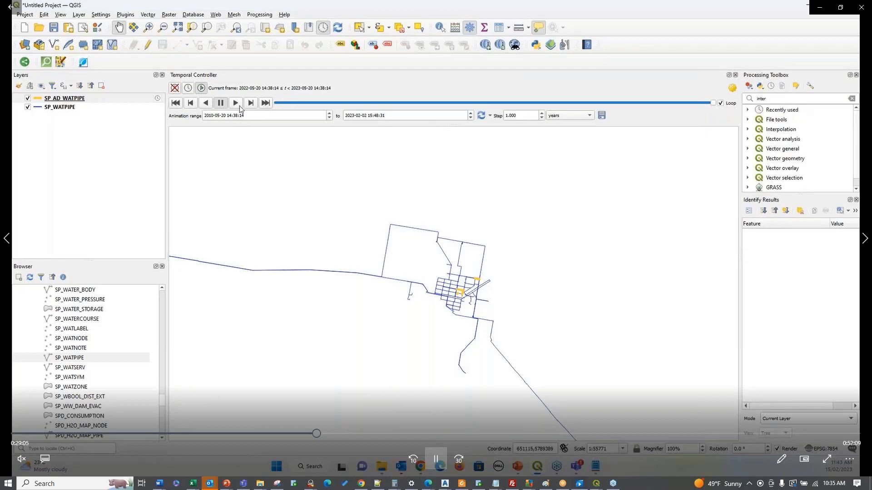
click(236, 103)
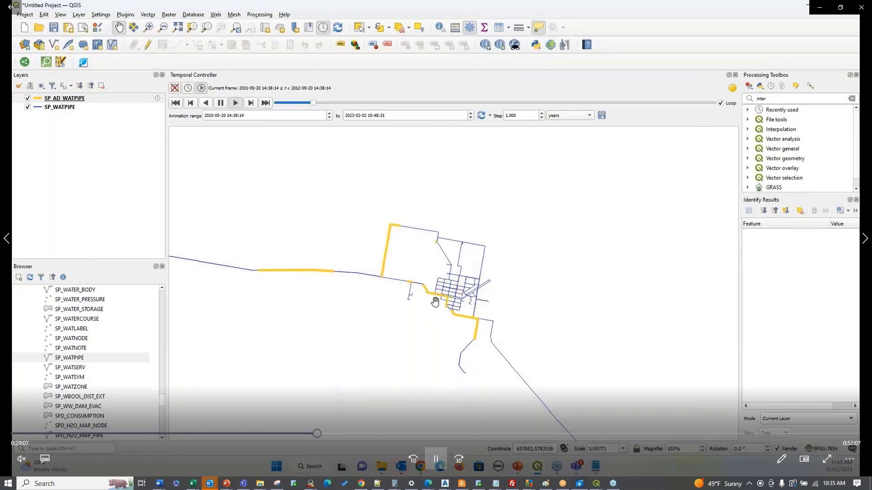
scroll(429, 301, up, 1)
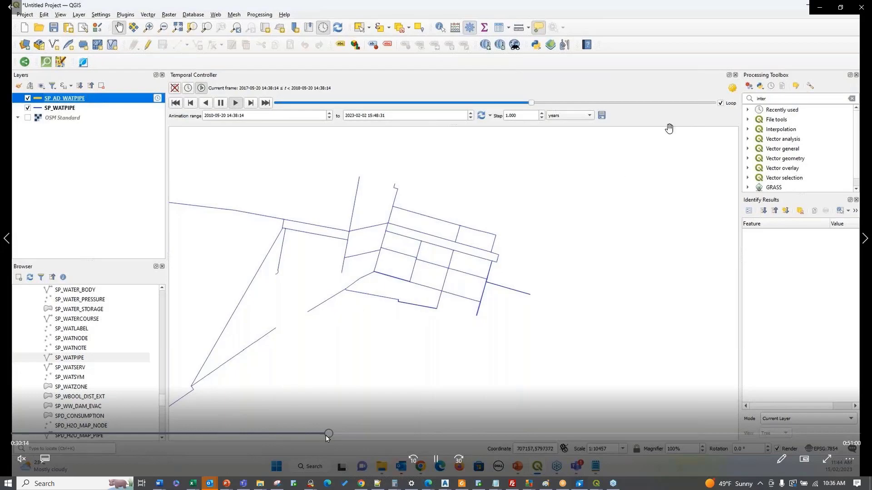
- Skip the recording to the "Quick Water retic map with thematic node markers" slide, pause on it, and resume playback
click(329, 434)
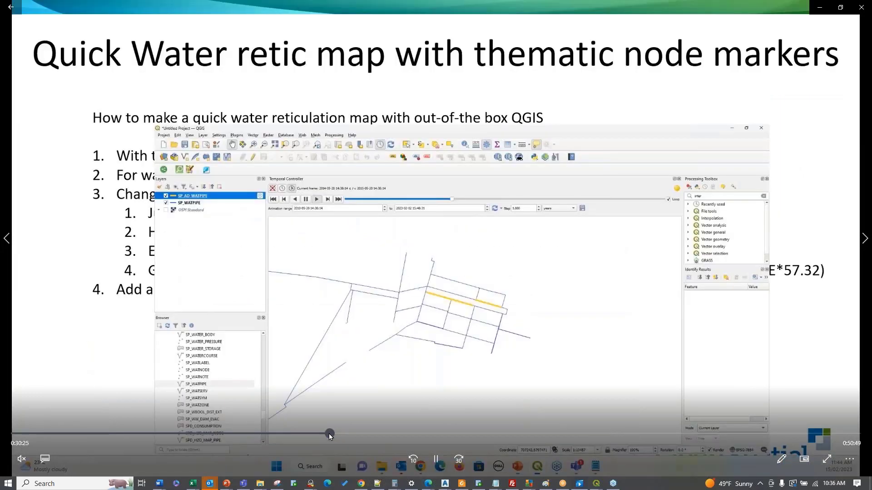
drag(329, 434, 329, 434)
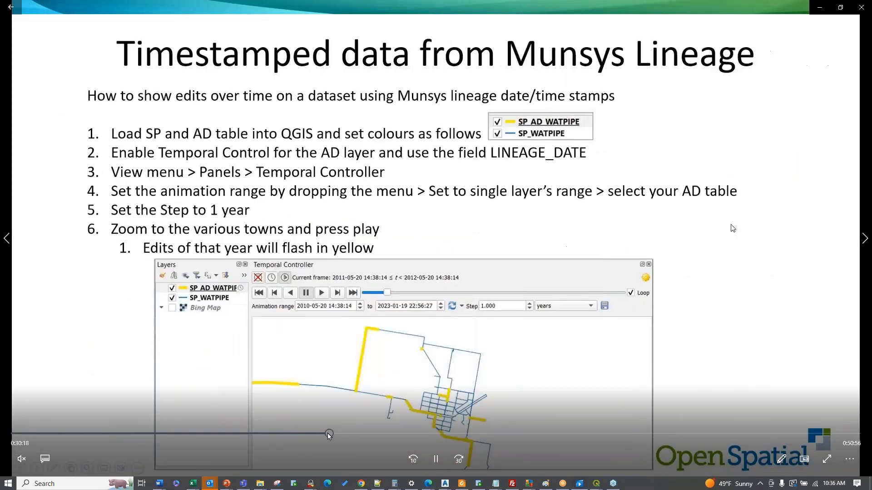
click(435, 460)
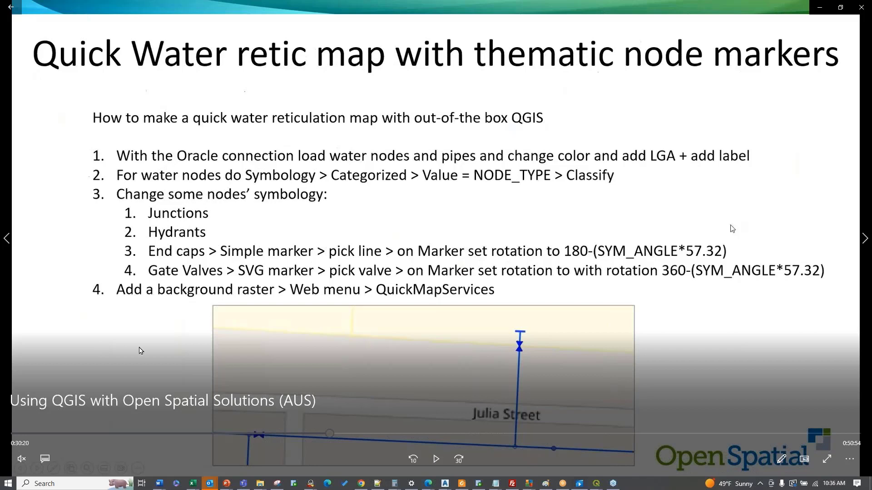
click(435, 461)
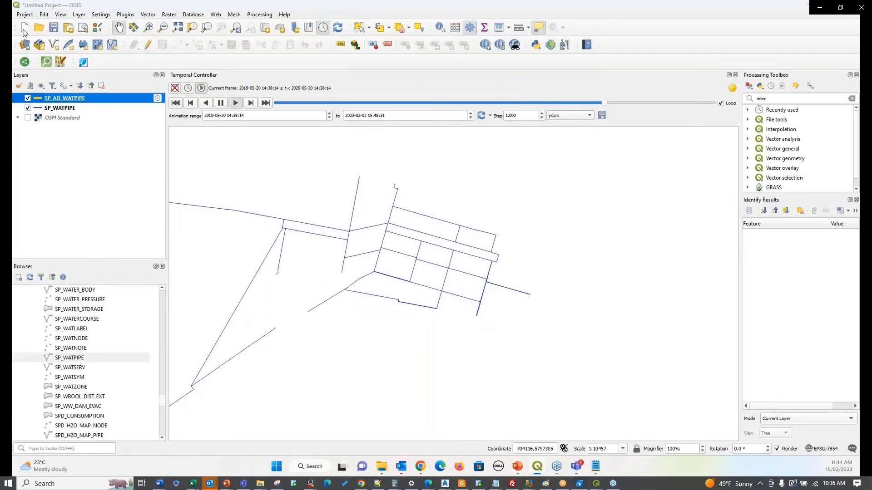
- Start a new project without saving the current one and add the SP_WATPIPE table to the map
click(24, 29)
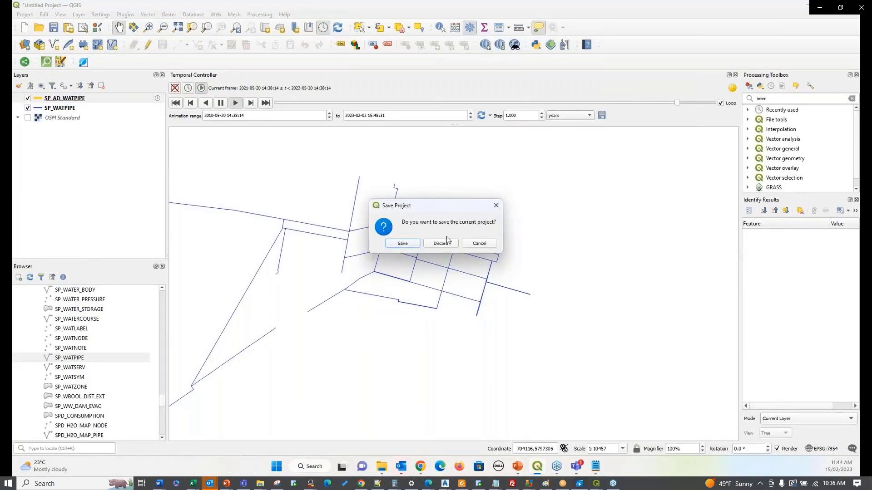
click(438, 246)
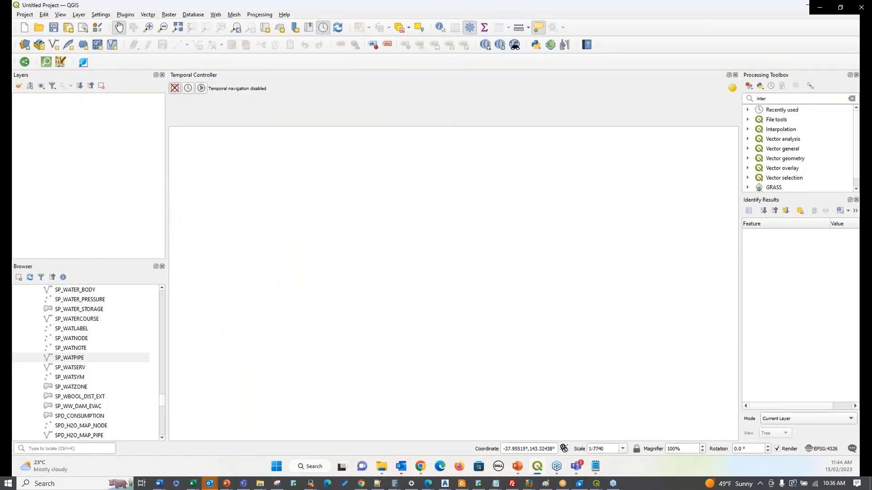
click(70, 359)
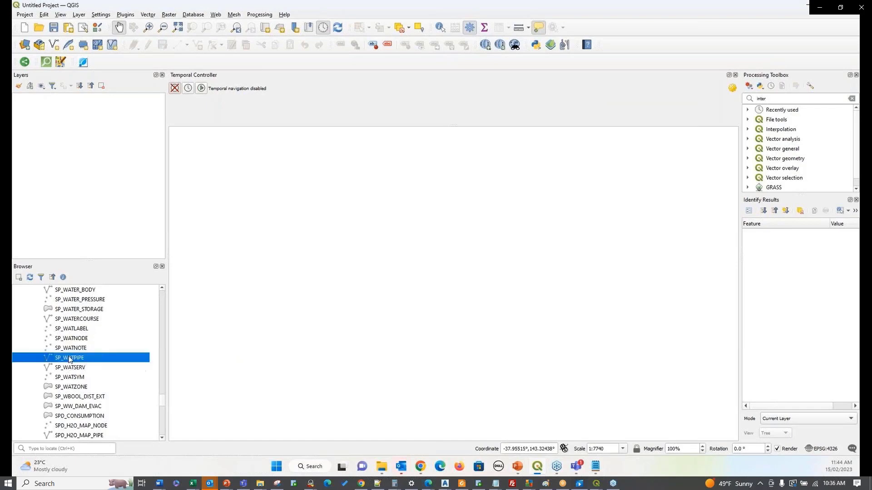
drag(69, 359, 298, 314)
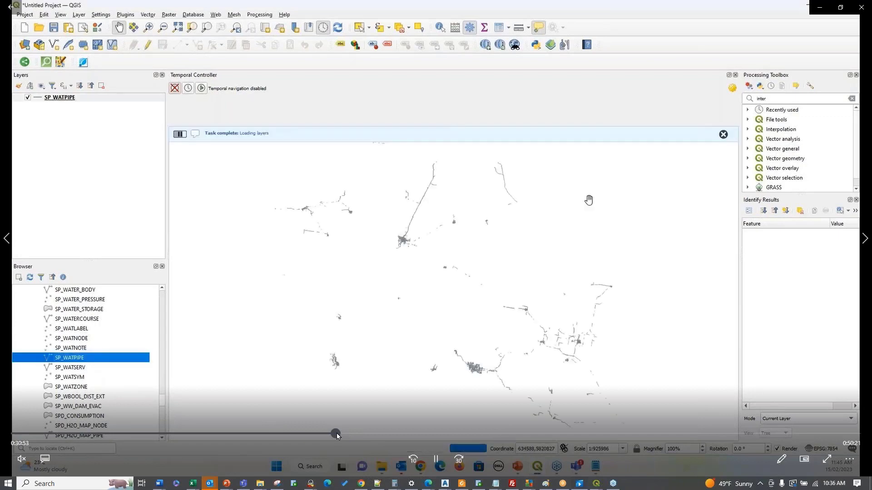
- Move the recording back to the water reticulation slide, then forward towards the SP_WATNODE layer's symbology categorized by NODE_TYPE
click(336, 432)
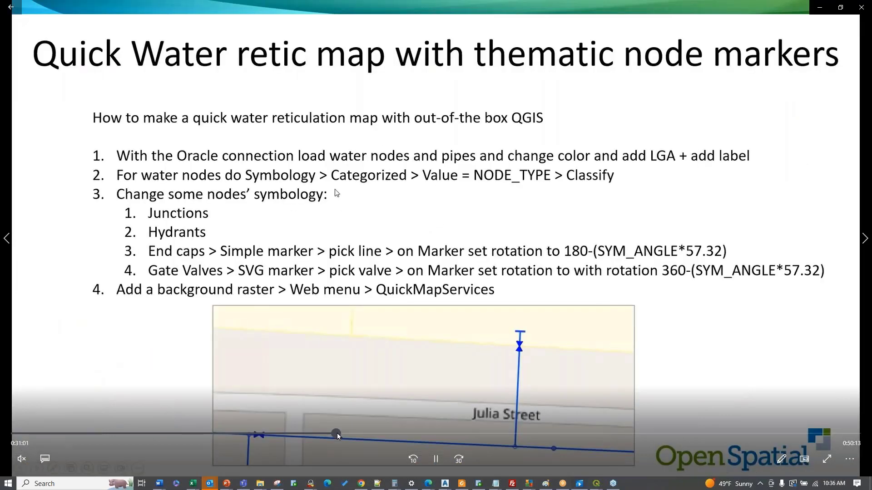
click(336, 433)
drag(336, 435, 342, 438)
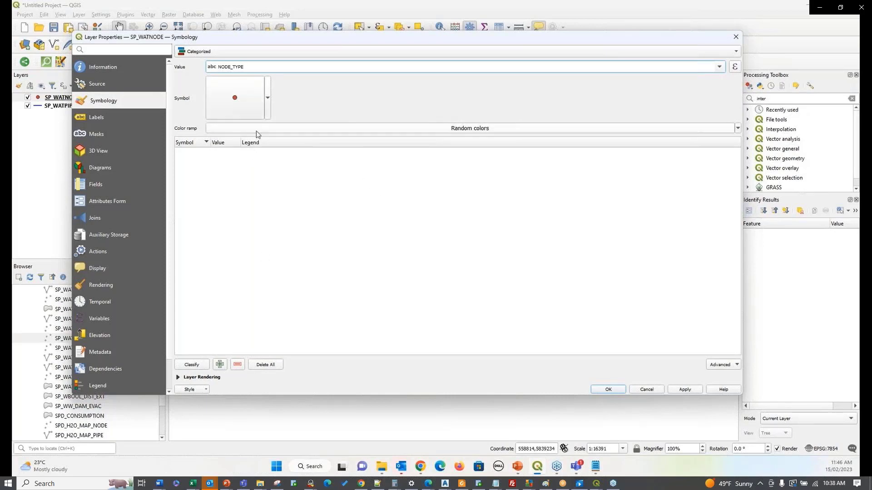
- Classify the SP_WATNODE layer into its NODE_TYPE categories, widen the Value column, apply the symbology and expand the layer's legend
click(193, 365)
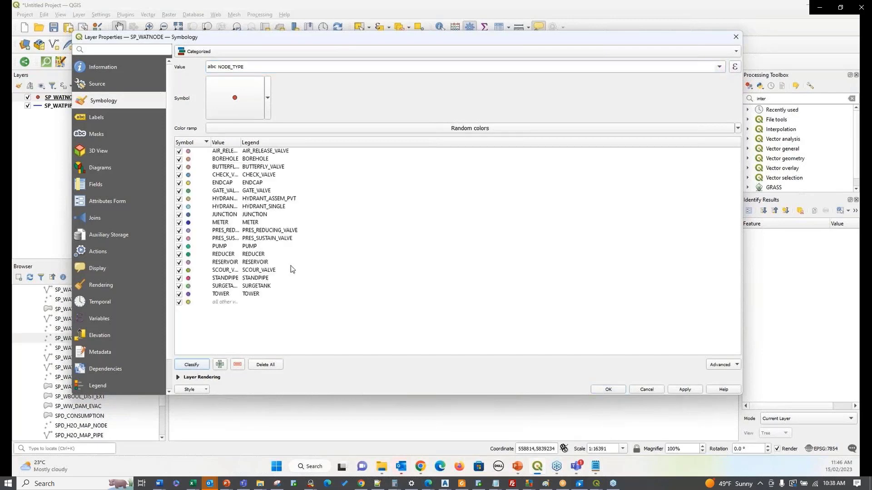
drag(241, 141, 302, 142)
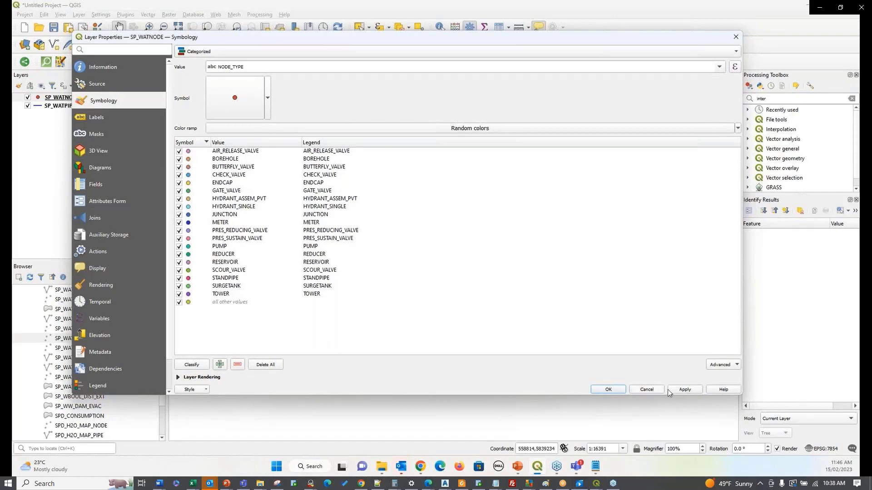
click(684, 391)
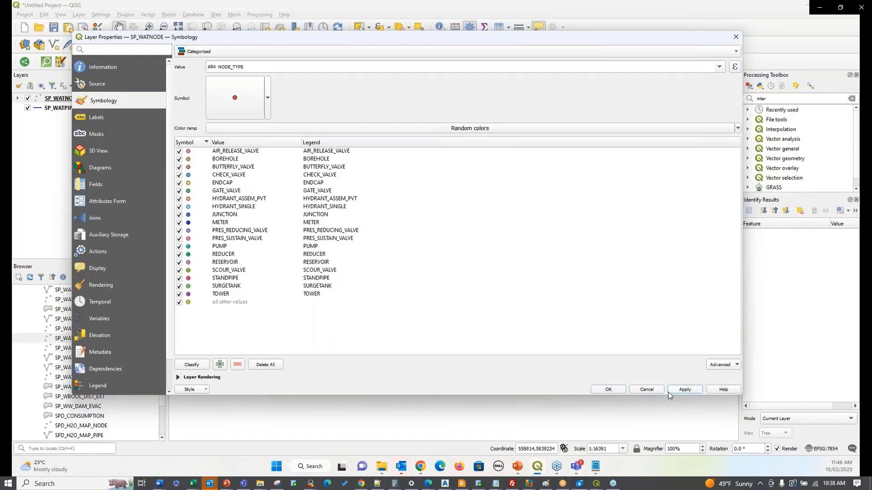
click(603, 392)
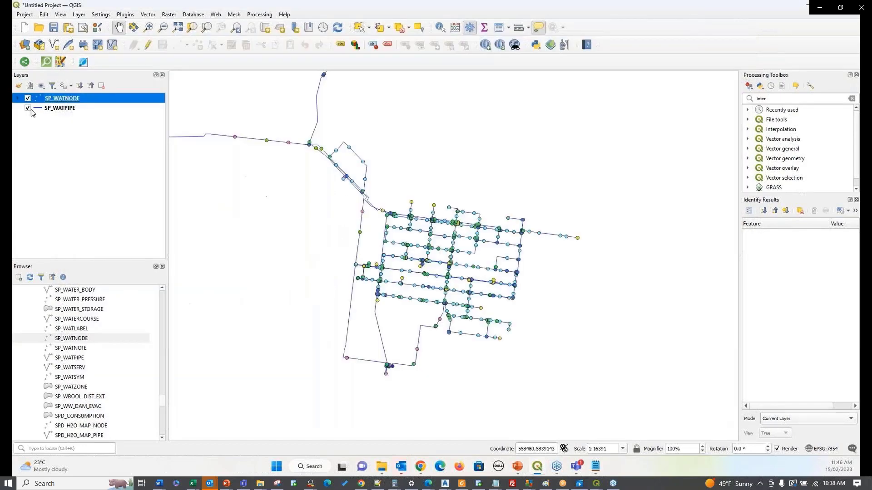
click(18, 98)
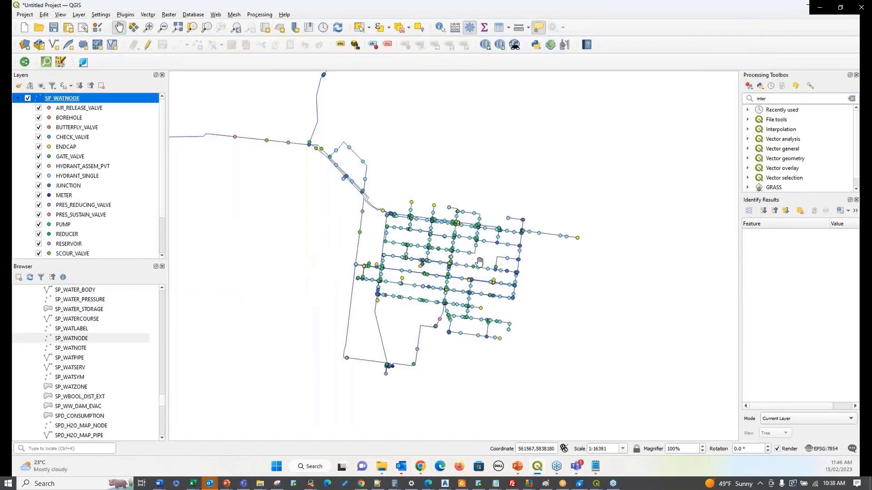
- Set both the fill and stroke colour of the HYDRANT_SINGLE marker to bright blue
scroll(415, 242, up, 2)
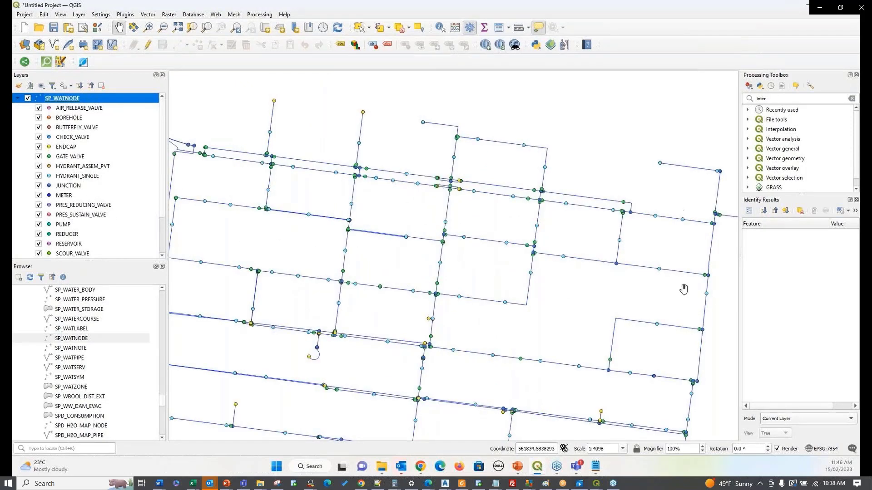
double_click(50, 179)
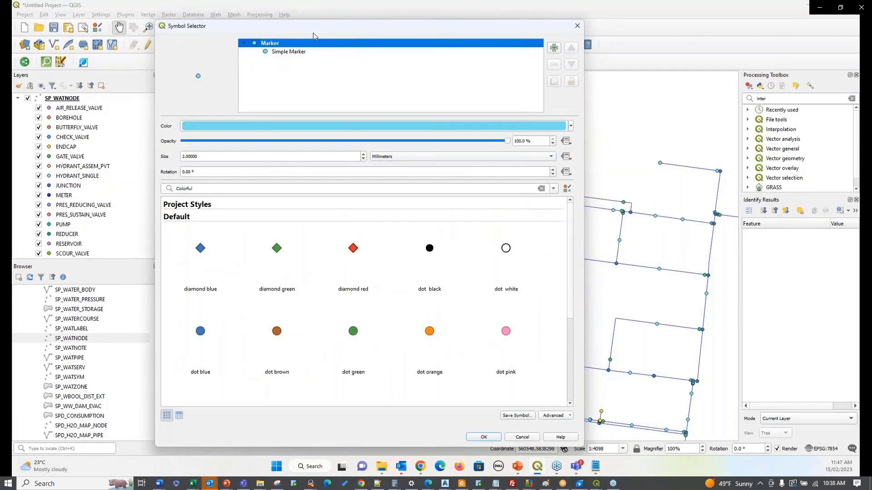
drag(310, 36, 355, 28)
click(615, 129)
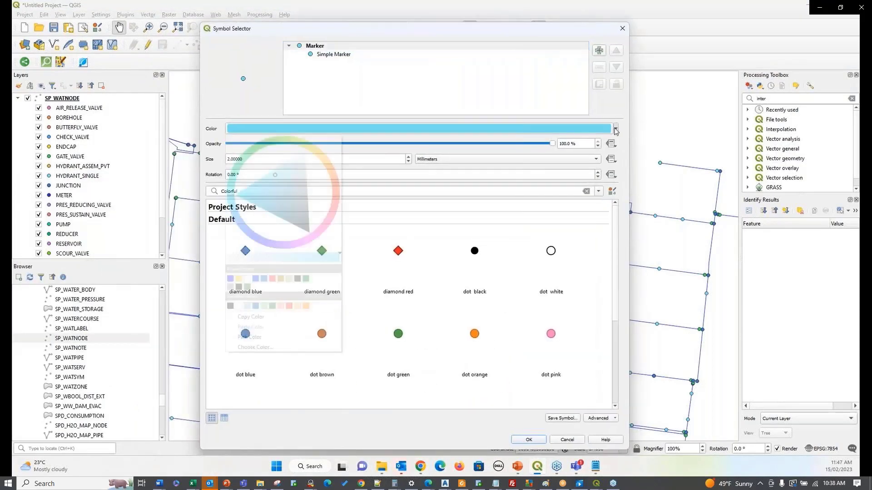
click(230, 278)
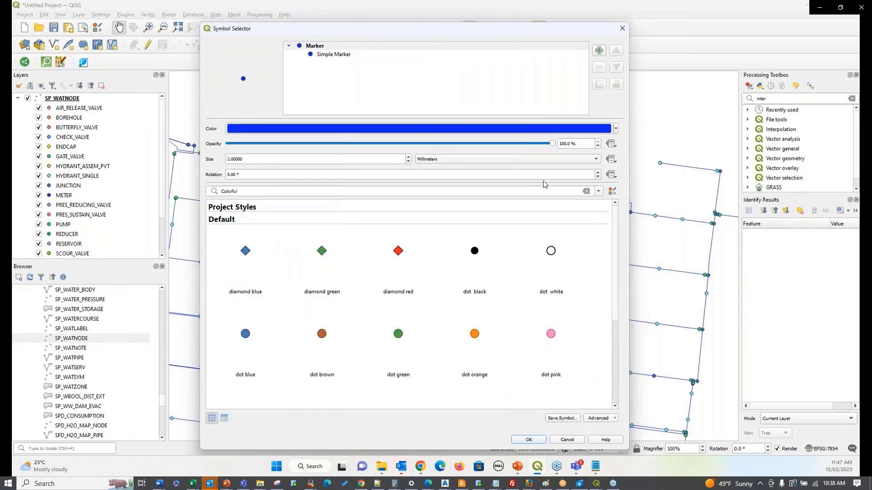
click(338, 56)
click(593, 178)
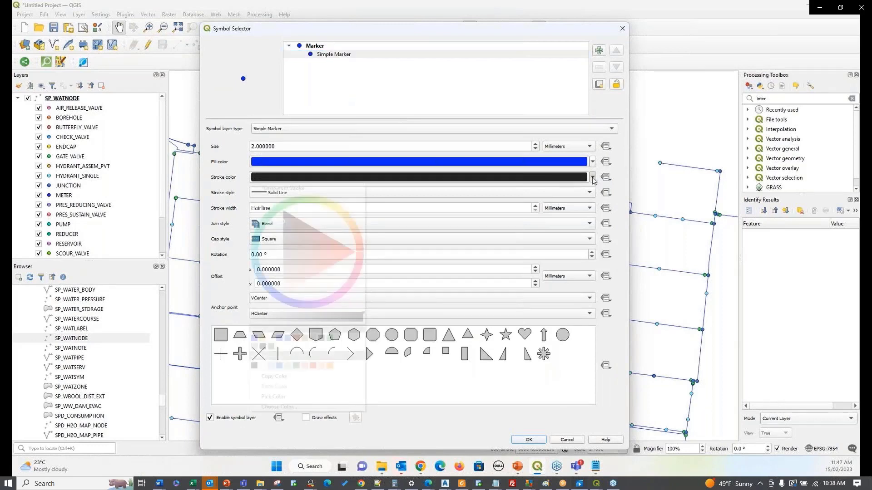
click(254, 338)
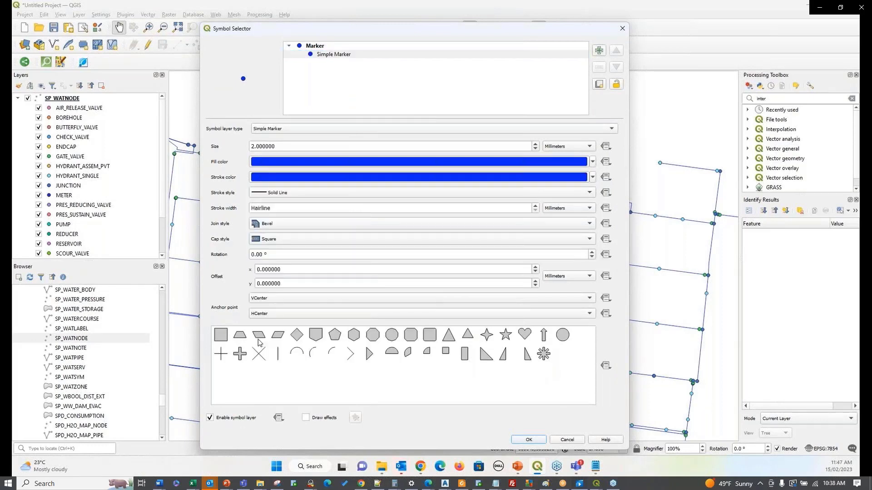
click(536, 443)
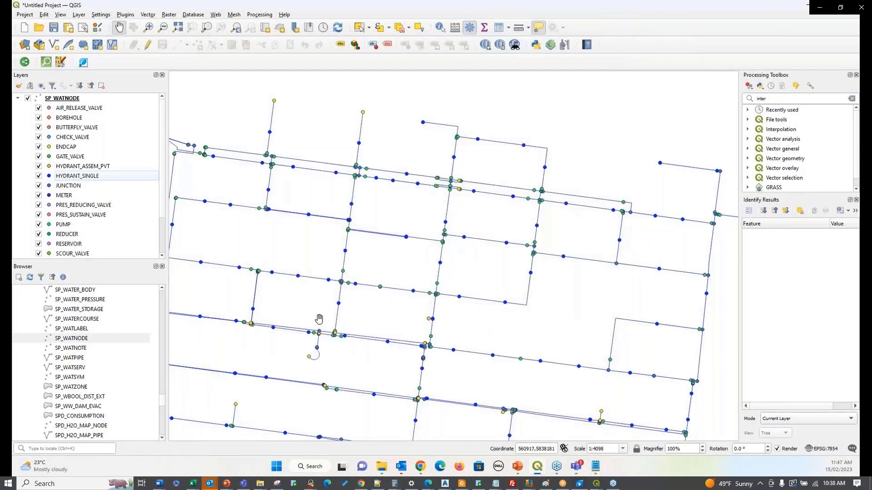
- Give the JUNCTION marker a transparent fill, a bright blue stroke and a size of 1.6 mm
double_click(49, 186)
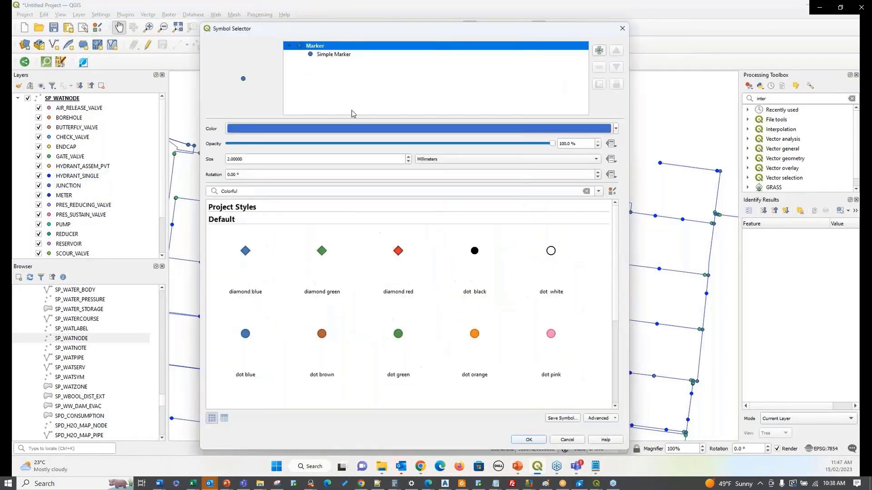
click(329, 55)
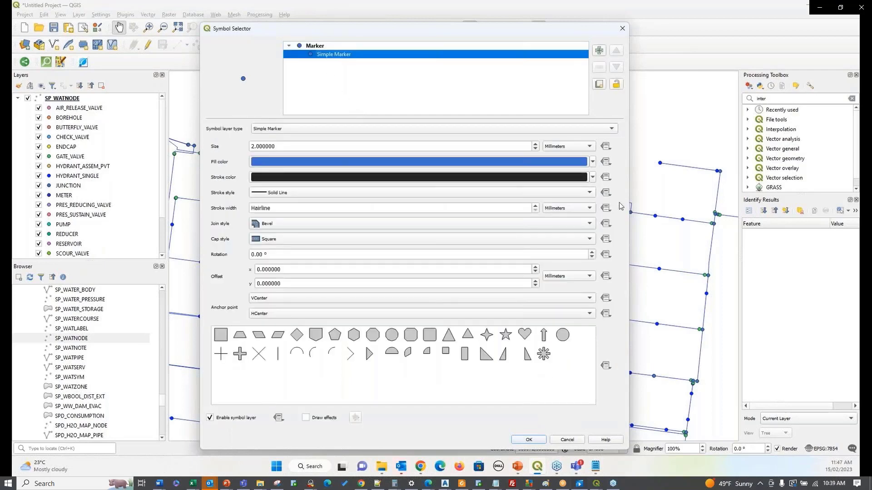
click(593, 162)
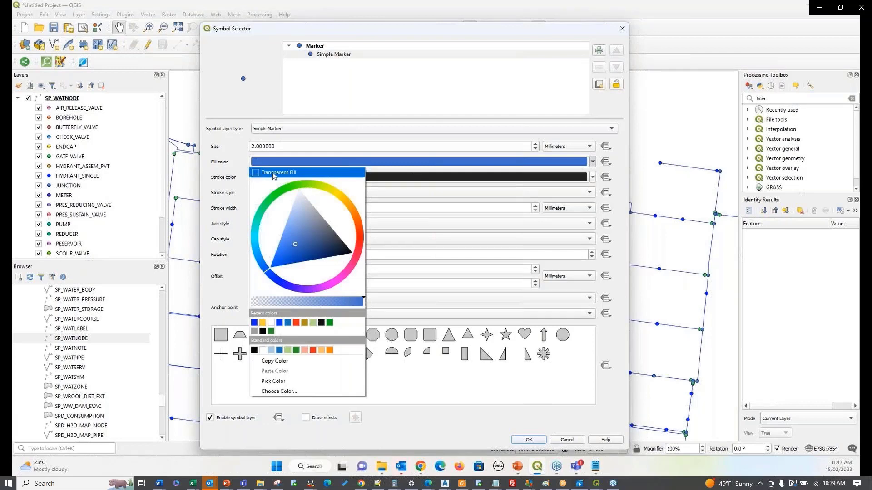
click(273, 173)
click(593, 177)
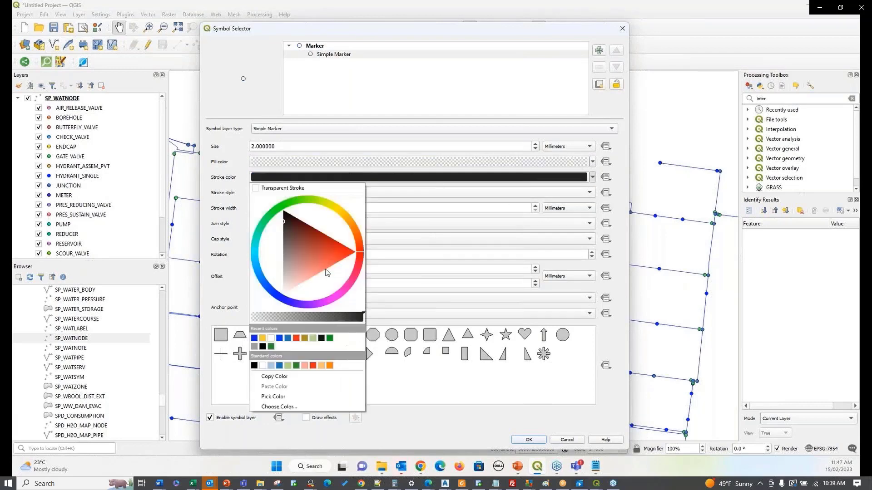
click(254, 338)
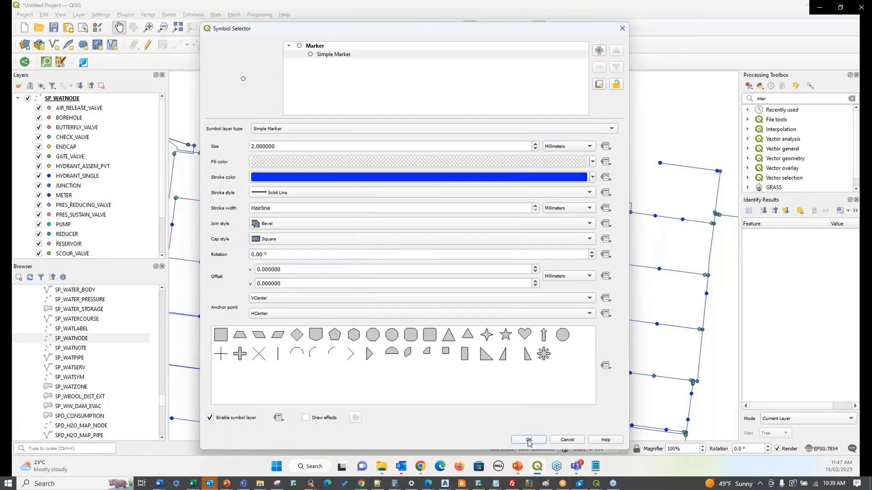
click(535, 150)
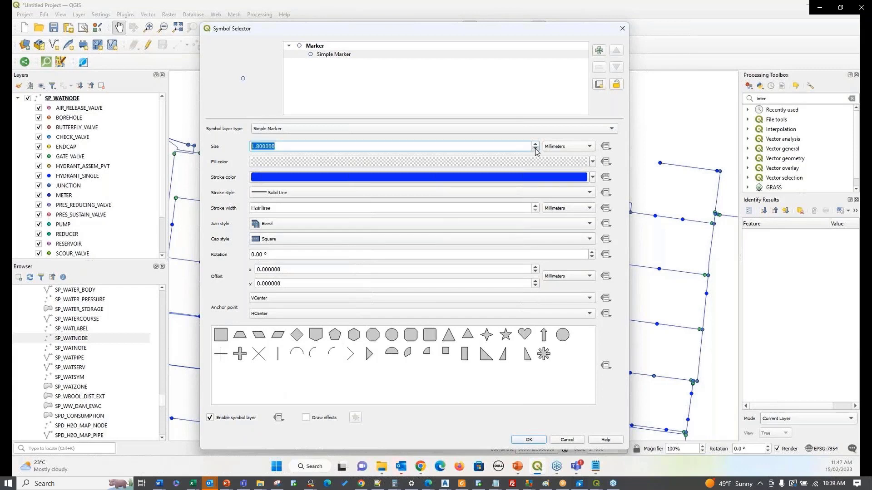
click(535, 441)
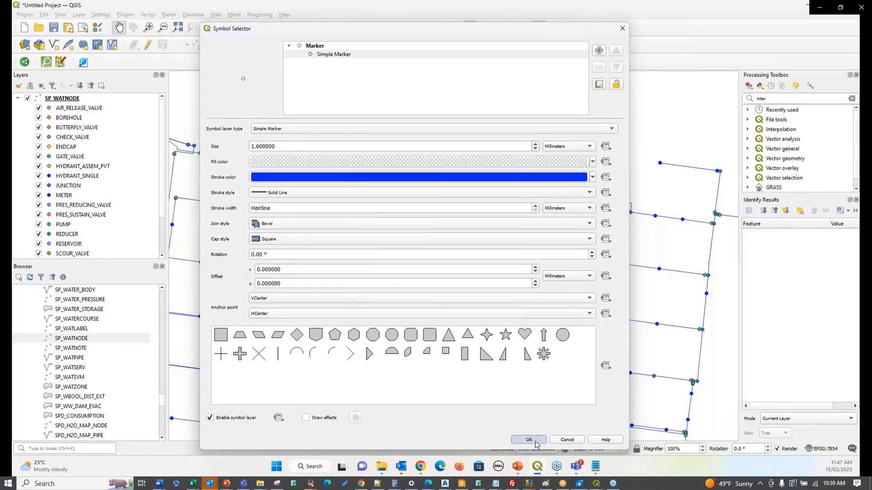
- Change the GATE_VALVE symbol layer type to SVG Marker
scroll(372, 295, up, 5)
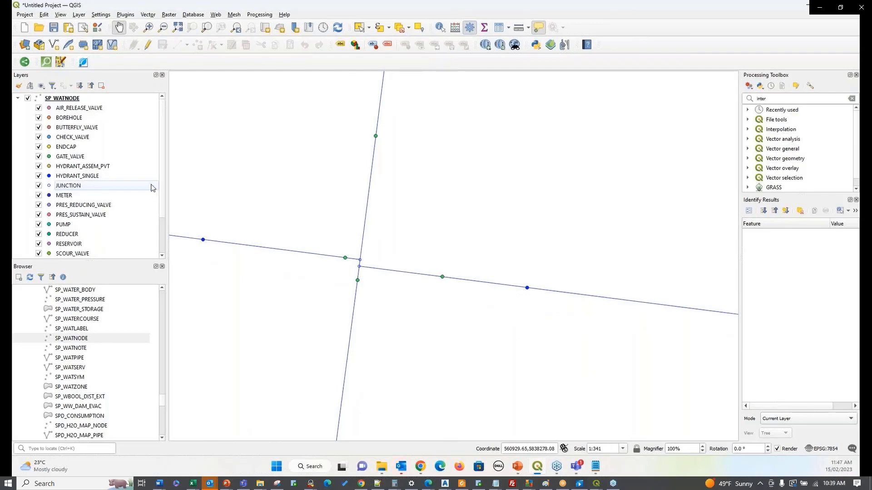
double_click(50, 157)
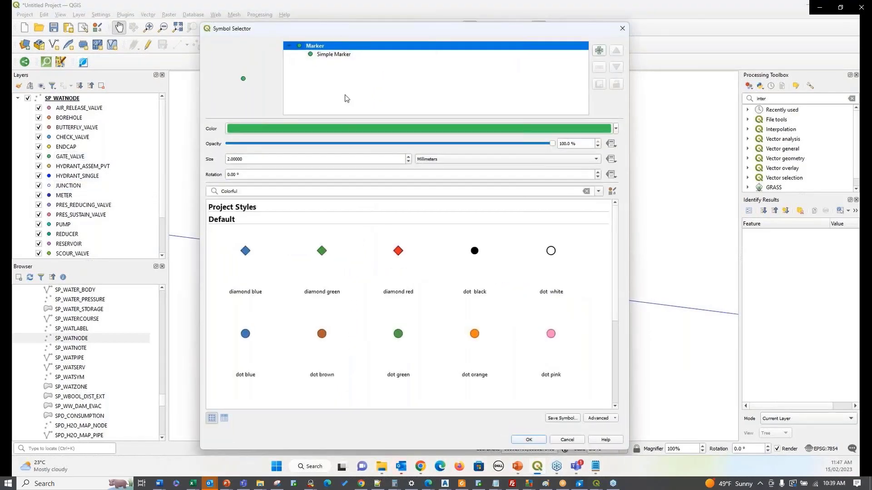
drag(334, 31, 324, 15)
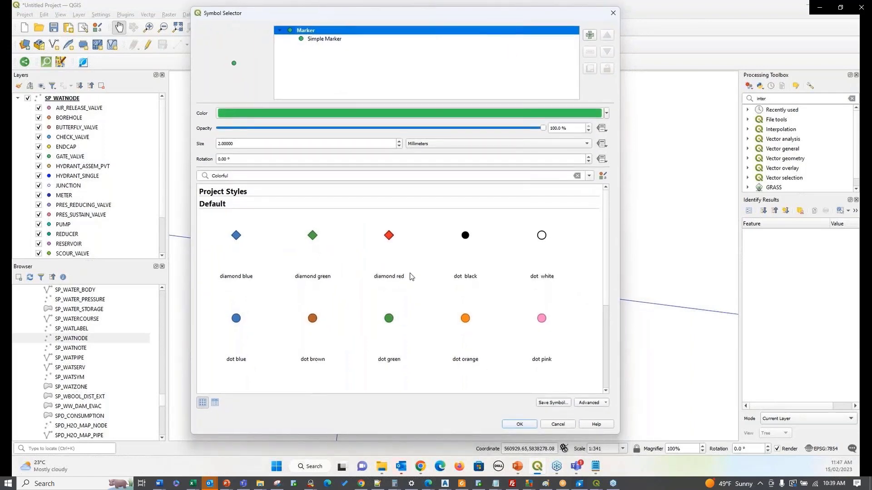
scroll(411, 276, down, 3)
scroll(411, 276, up, 1)
click(323, 40)
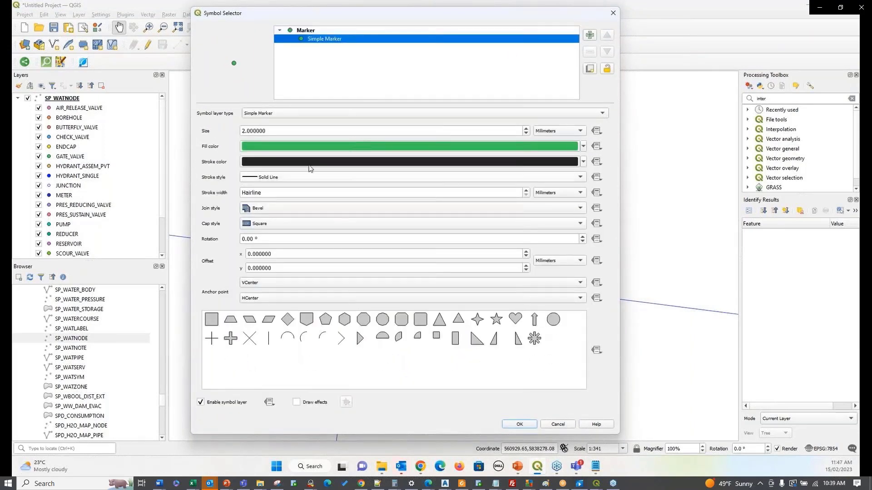
click(302, 113)
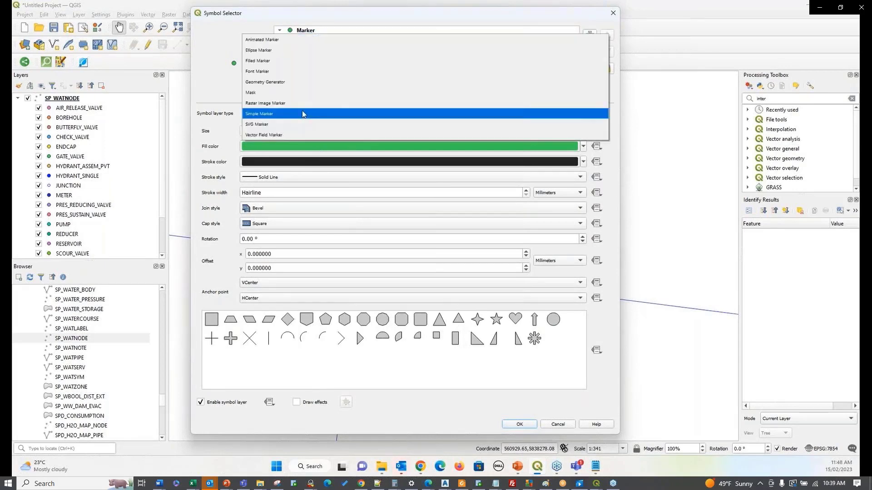
click(268, 125)
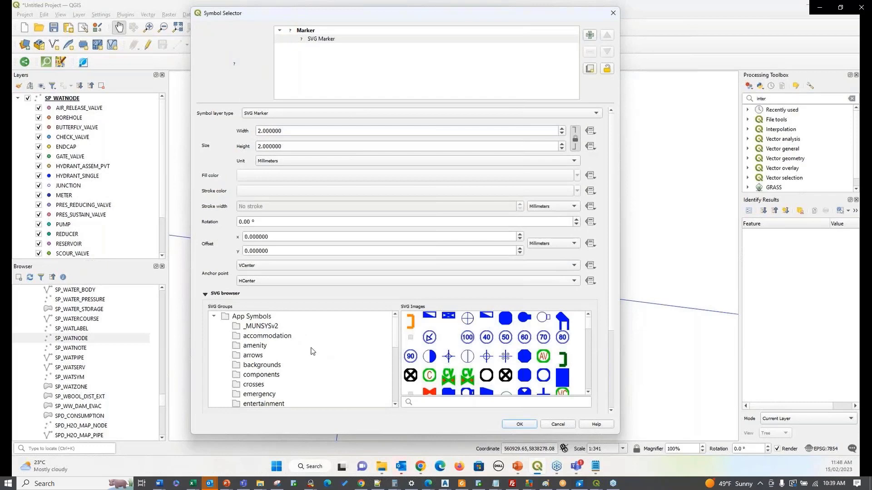
- Assign the blue bow-tie valve image from the _MUNSYSv2 SVG group to the gate valve marker
click(261, 327)
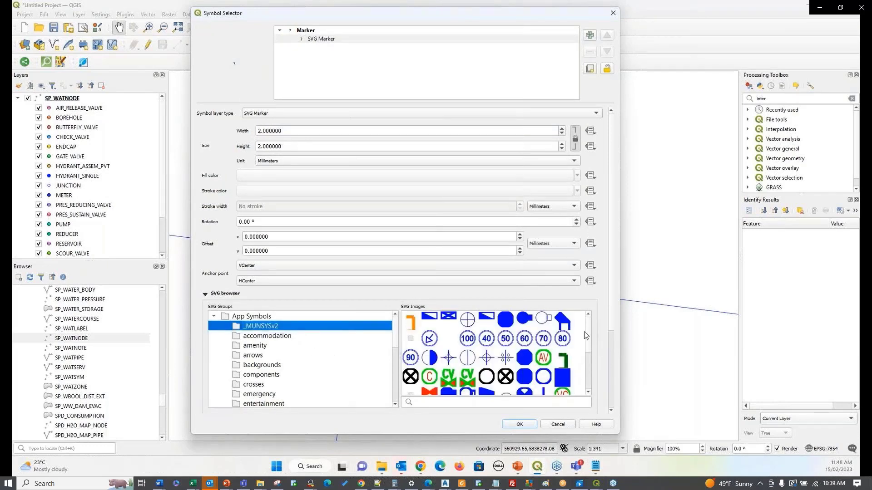
scroll(611, 291, down, 2)
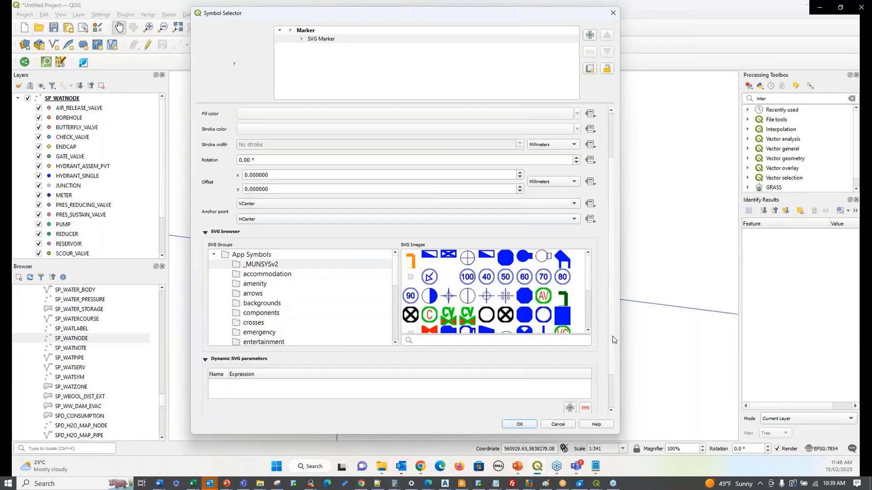
drag(589, 271, 590, 310)
click(526, 287)
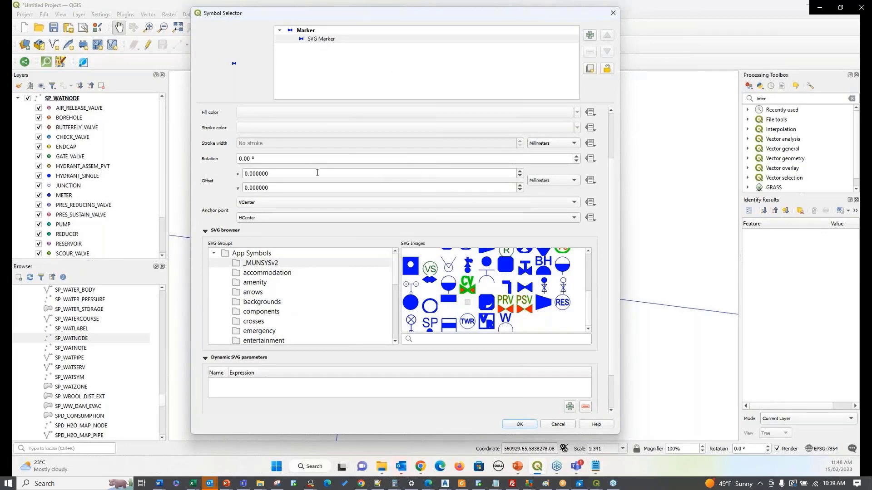
- Set the overall size of the gate valve marker to 3.4 mm and accept the symbol
click(306, 31)
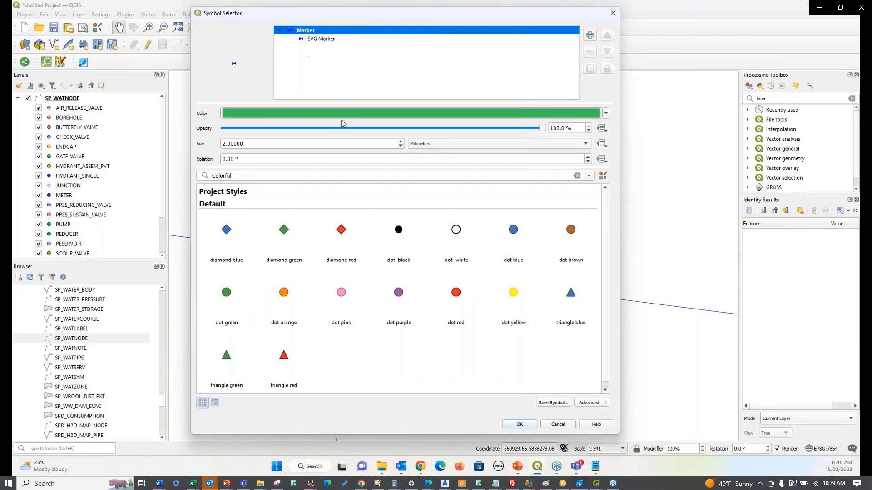
click(400, 141)
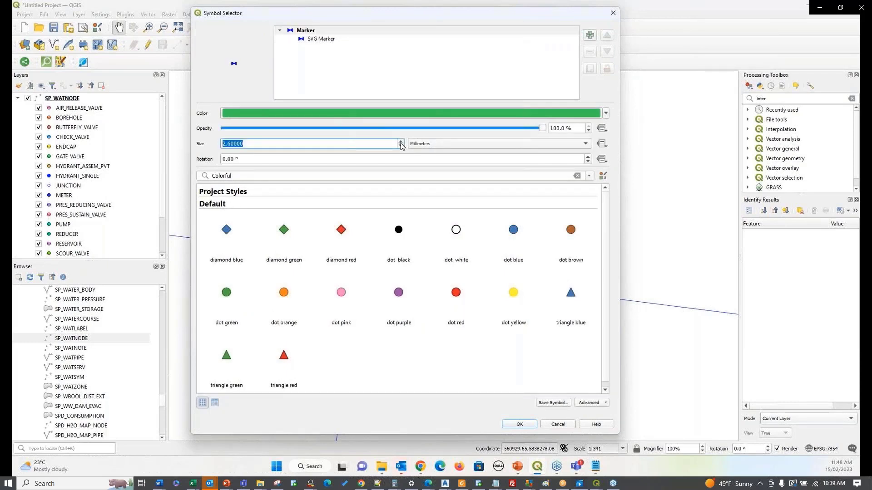
click(400, 141)
click(401, 141)
click(401, 141)
click(400, 141)
click(521, 426)
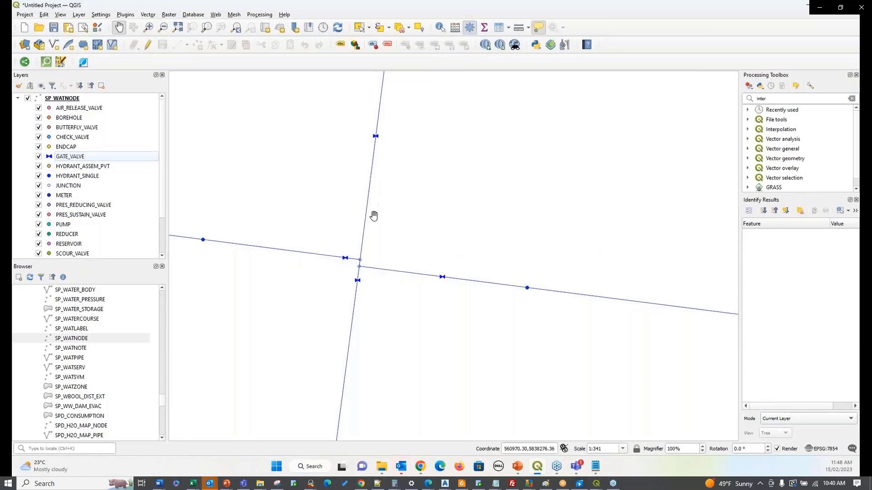
- Open the expression editor for the GATE_VALVE marker's data-defined rotation and enlarge its window
double_click(49, 157)
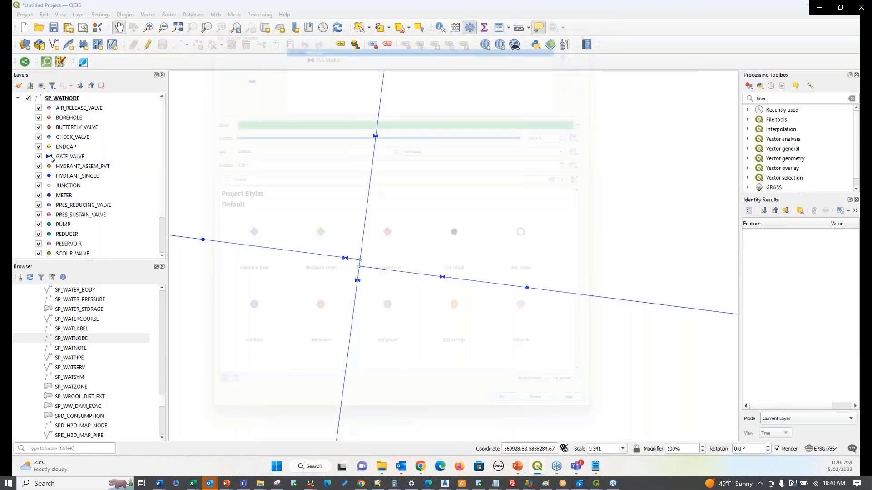
click(602, 159)
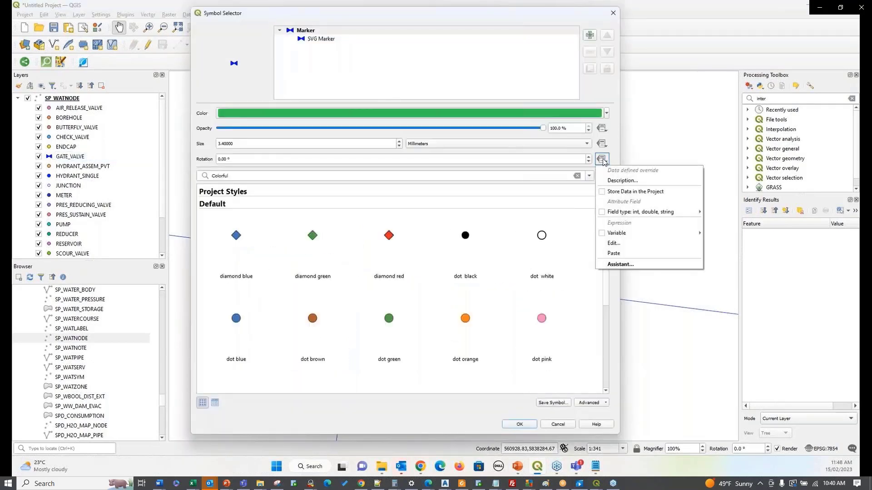
click(607, 248)
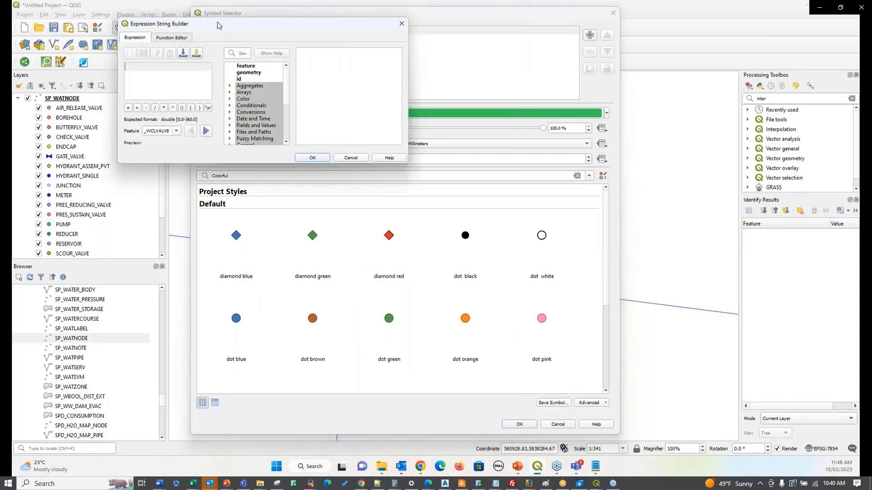
drag(217, 25, 268, 83)
drag(458, 221, 567, 290)
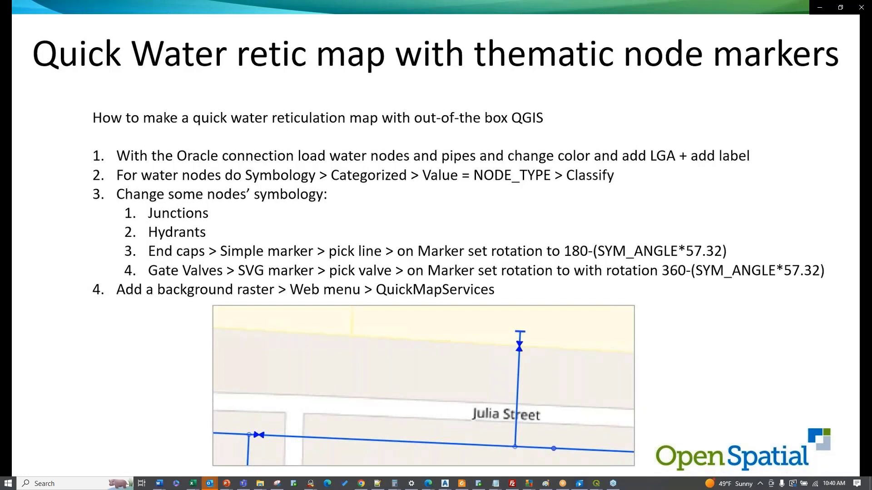
- Skip the webinar recording forward past the gate valve rotation to the ENDCAP marker settings
mouse_move(644, 348)
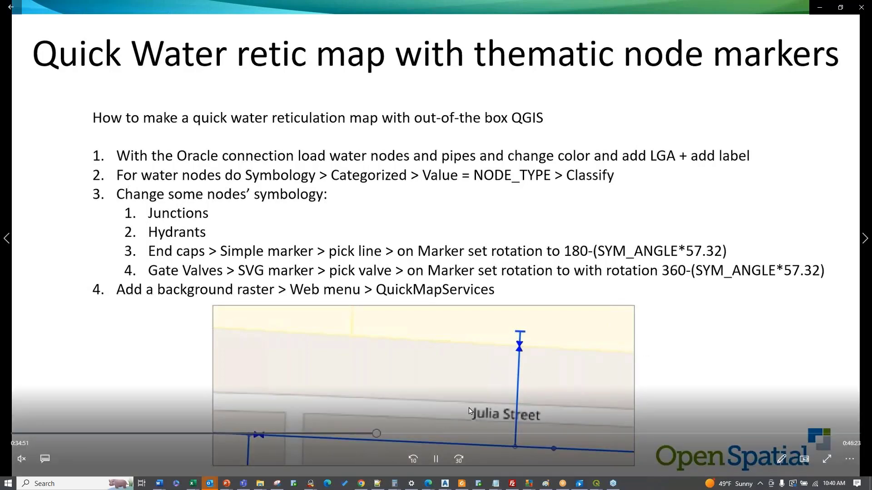
click(380, 434)
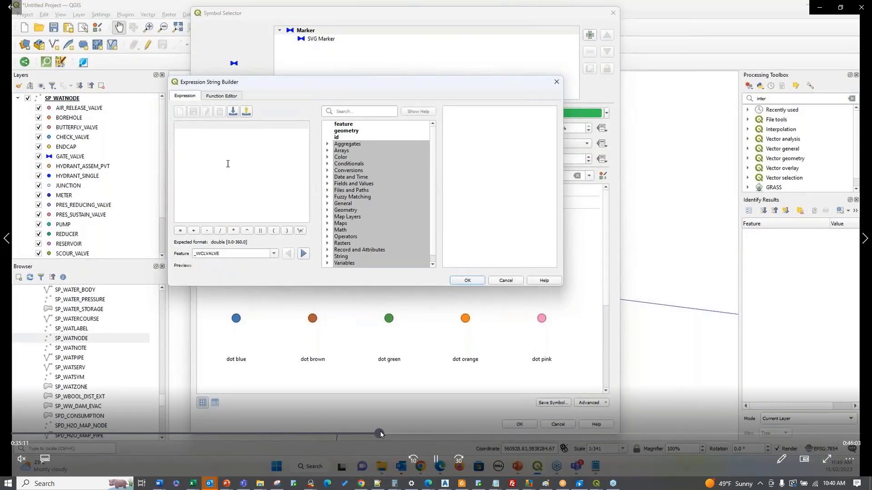
drag(382, 435, 384, 434)
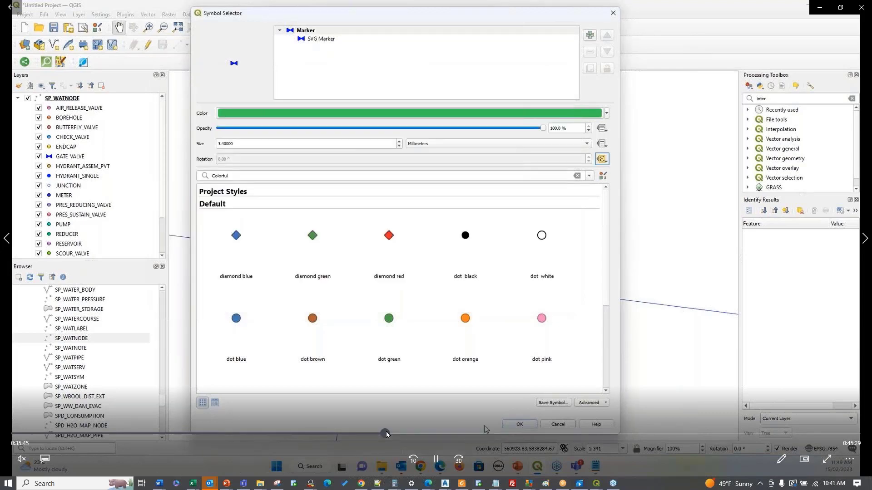
click(387, 433)
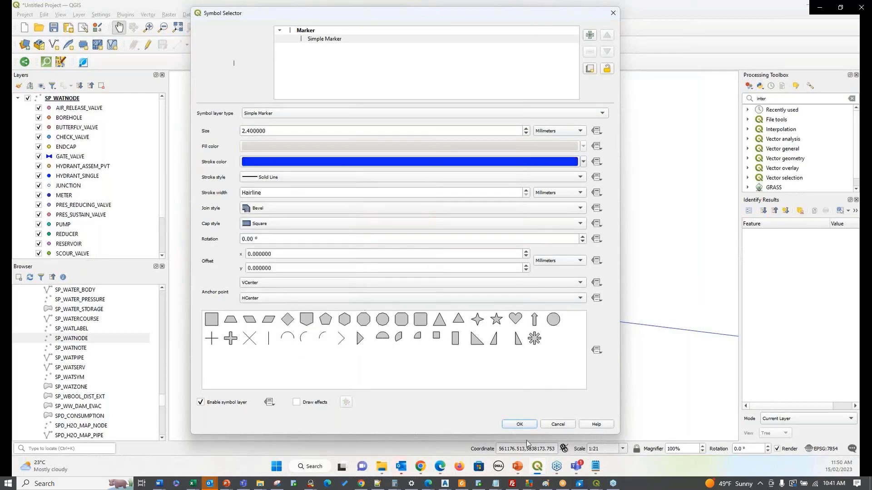
- Set the ENDCAP line marker's size to 3.6 mm and its stroke width to 1.0 mm, and accept the symbol
click(526, 129)
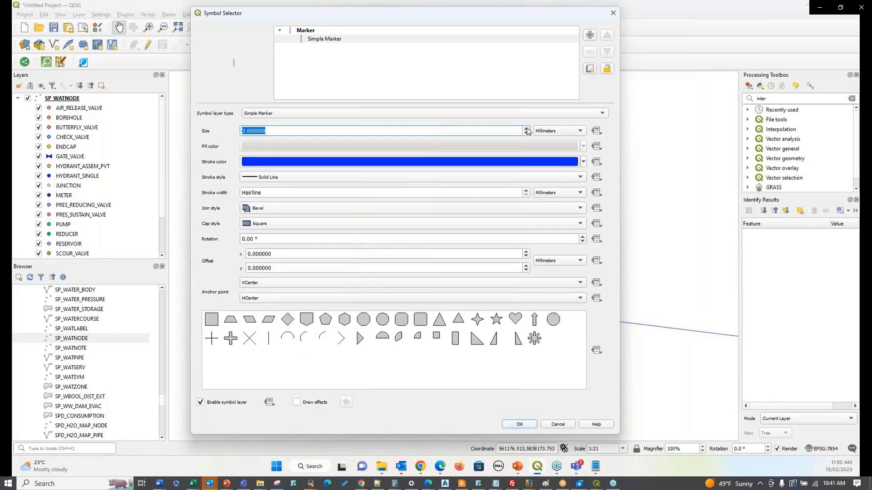
click(527, 191)
double_click(527, 192)
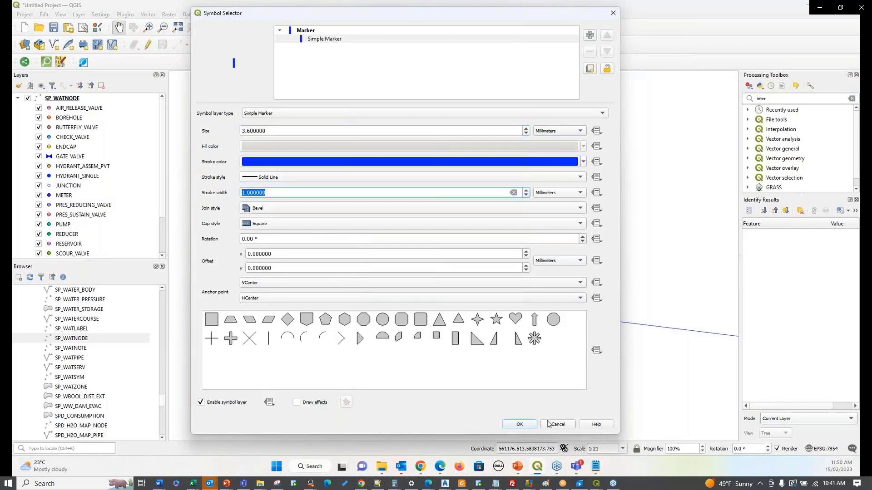
click(523, 425)
scroll(576, 322, up, 1)
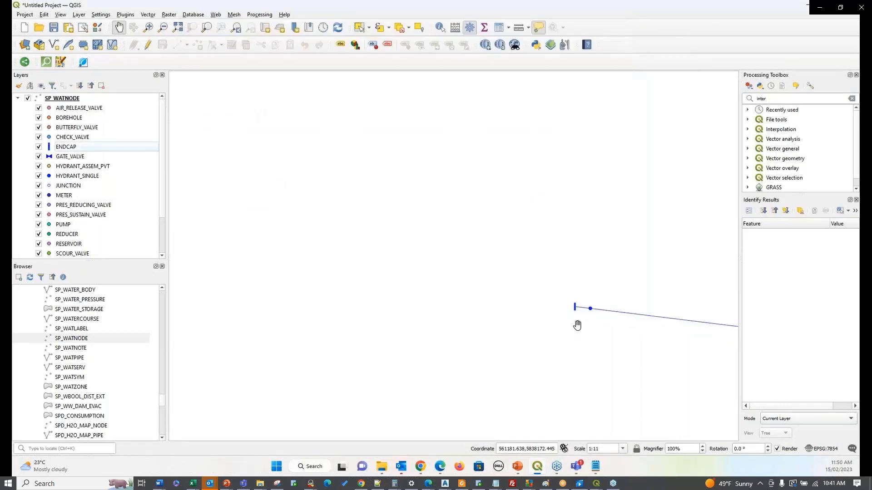
- Start a data-defined rotation expression for the whole ENDCAP marker and enter 180-(SYM_ANGLE-57.32)
double_click(49, 149)
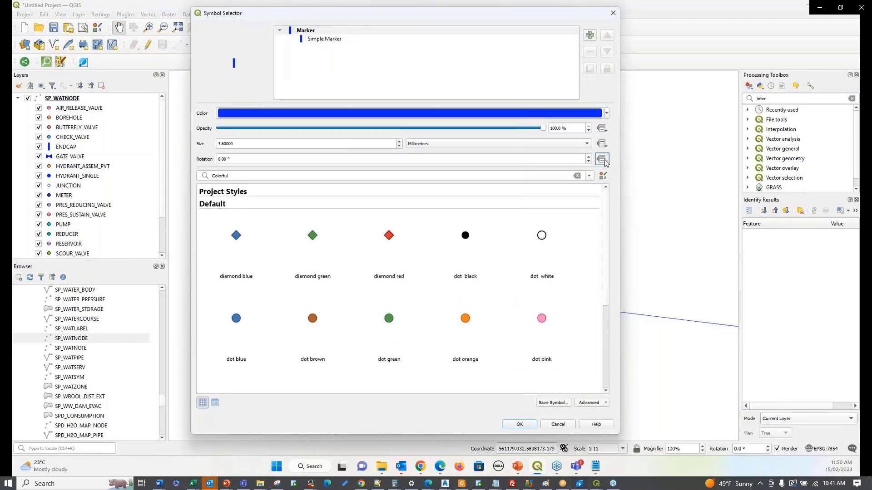
click(604, 160)
click(621, 244)
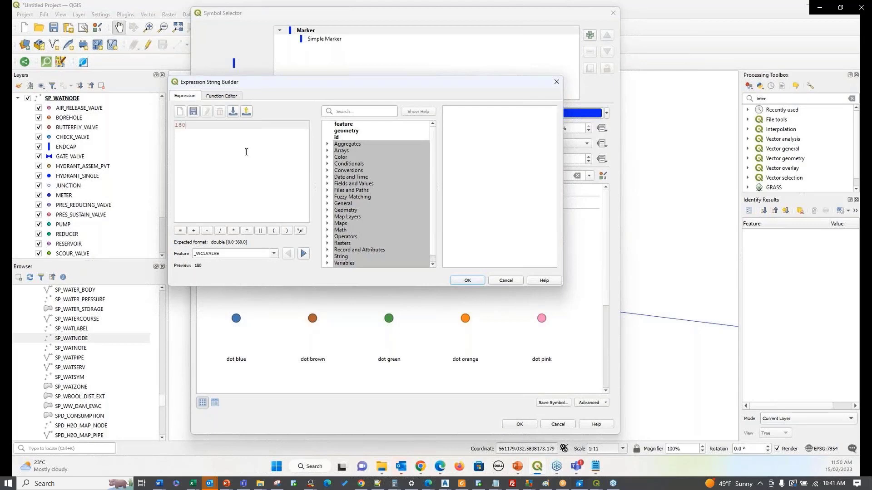
text(180-(SYM_ANG)
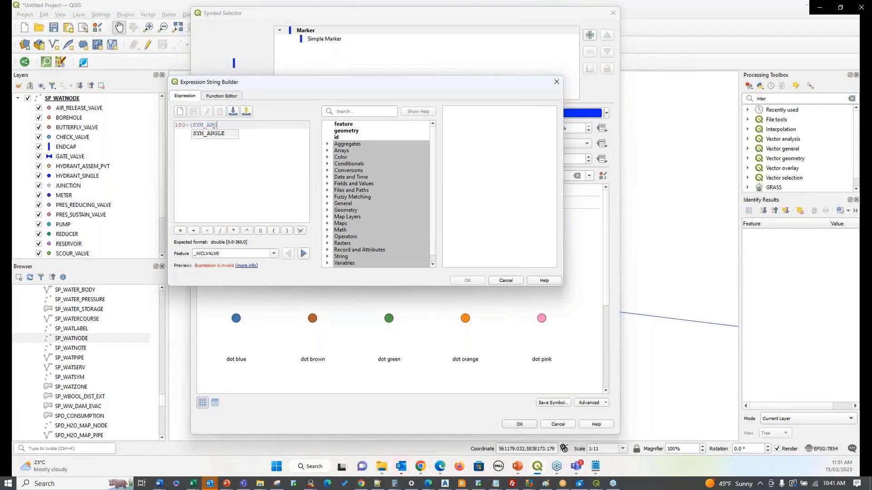
text(LE-57)
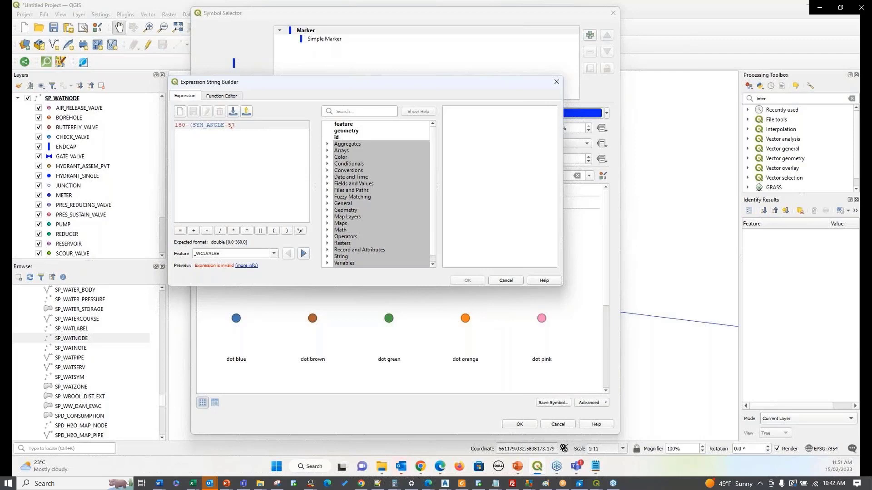
text(.#@))
click(239, 126)
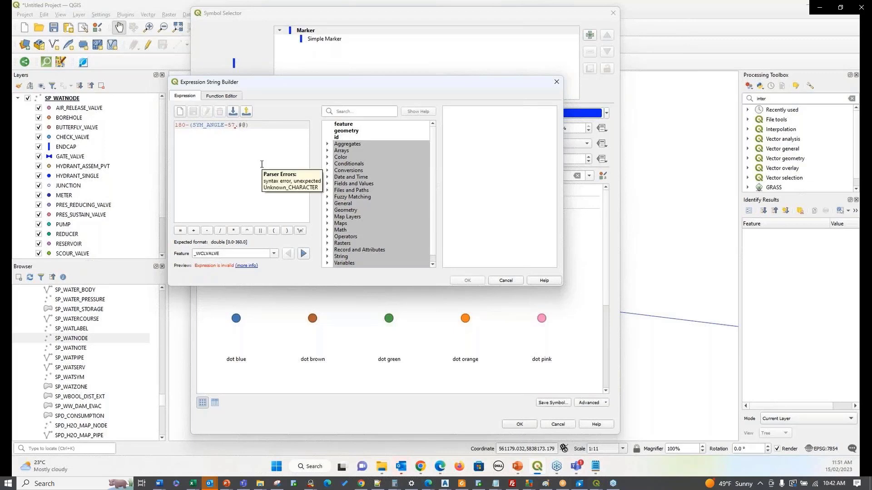
key(Delete)
key(Delete)
text(32)
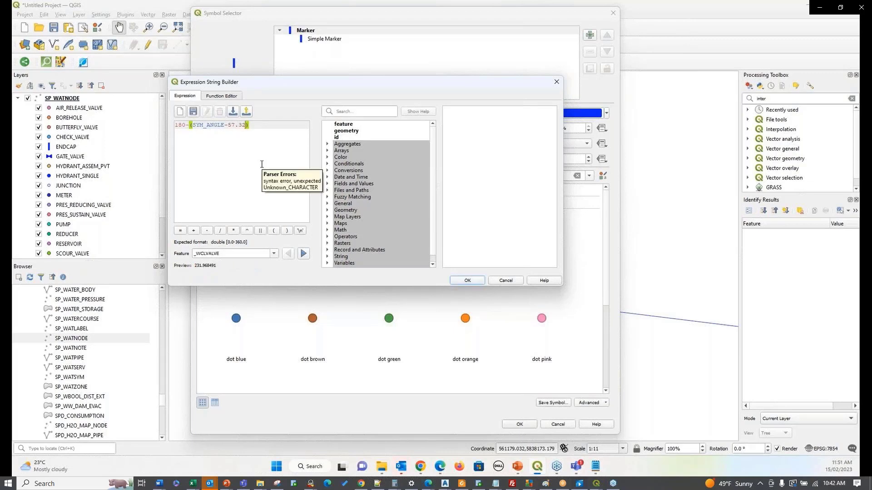
- Change the rotation expression to 180-(SYM_ANGLE*57.32) and accept both the expression and the ENDCAP symbol
key(Left)
key(Left)
key(Left)
key(Left)
key(Left)
key(BackSpace)
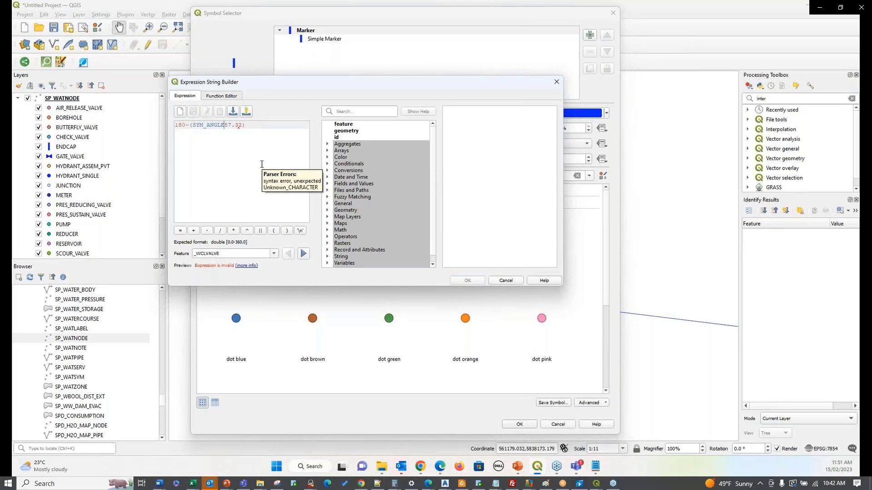
text(*)
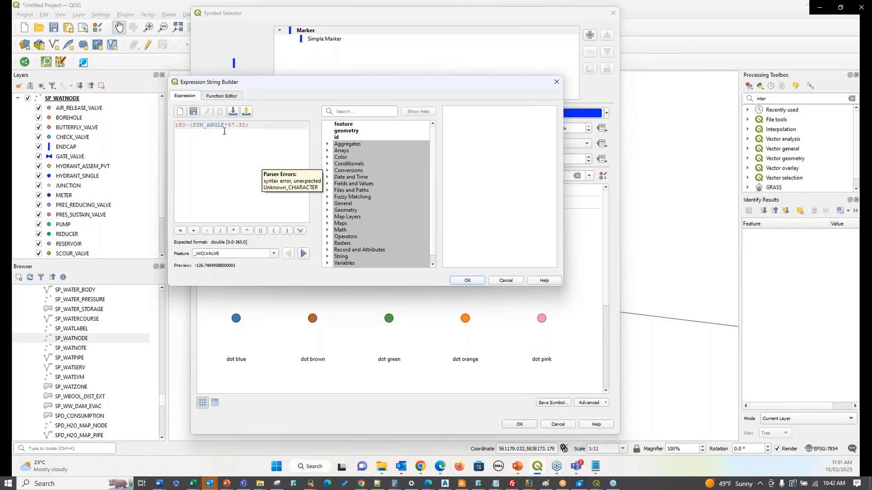
click(468, 280)
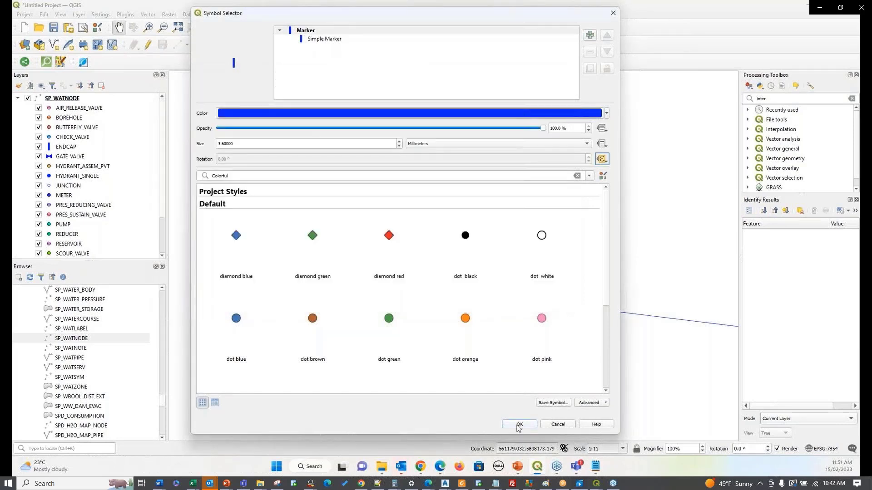
click(518, 425)
- Collapse the SP_WATNODE categories and add the OSM Standard background map from QuickMapServices
scroll(515, 306, down, 3)
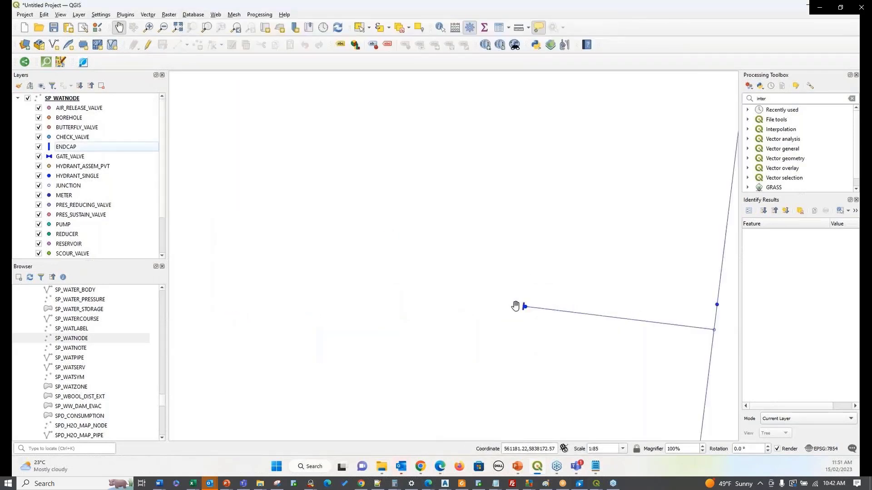
scroll(563, 307, down, 3)
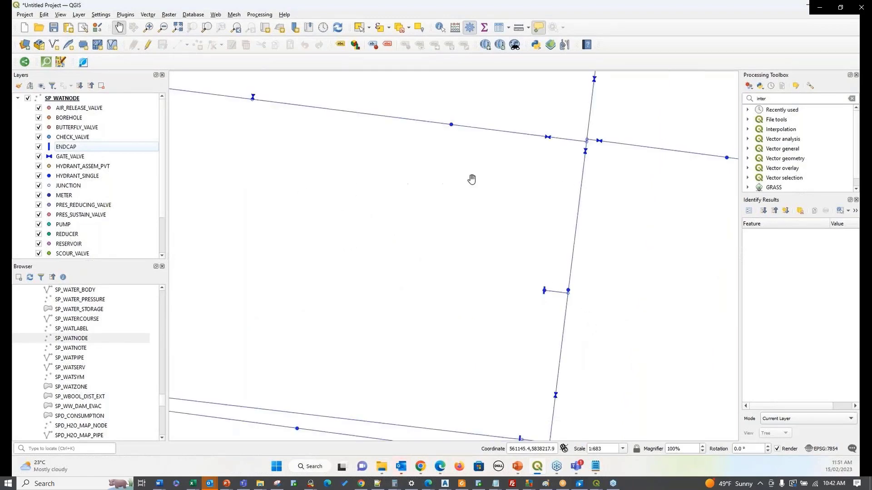
drag(465, 181, 427, 249)
scroll(311, 218, up, 1)
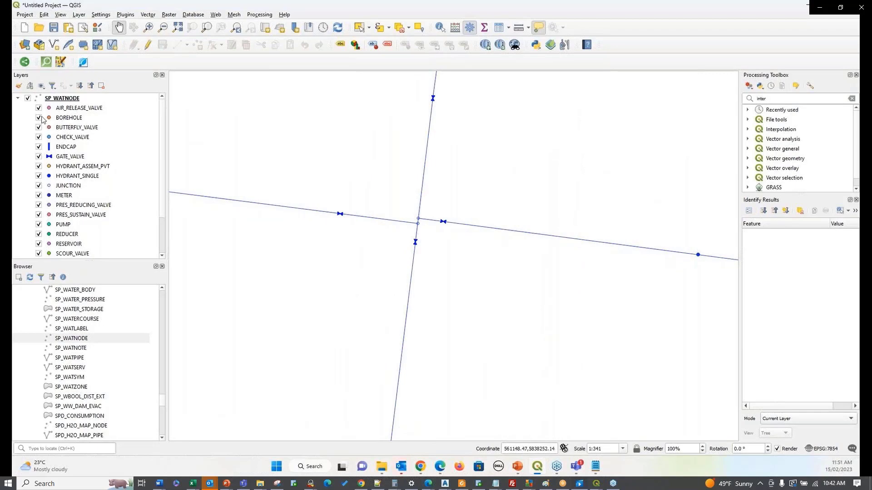
click(19, 99)
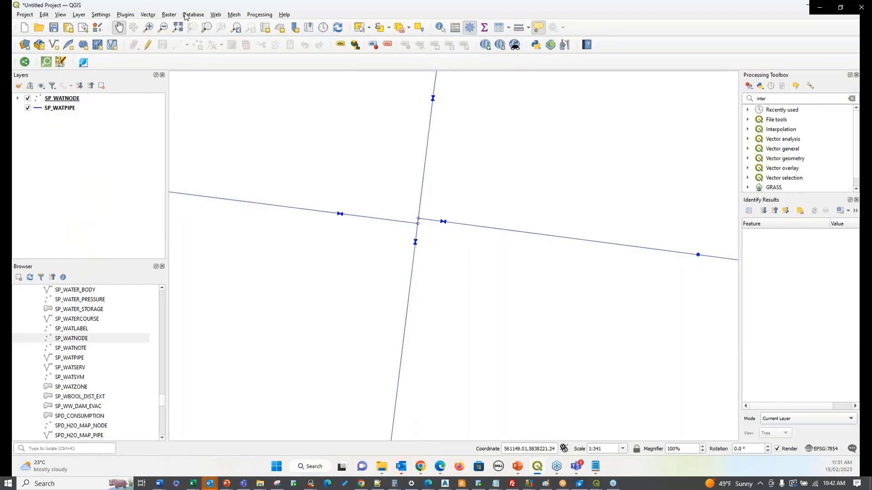
click(215, 15)
mouse_move(288, 54)
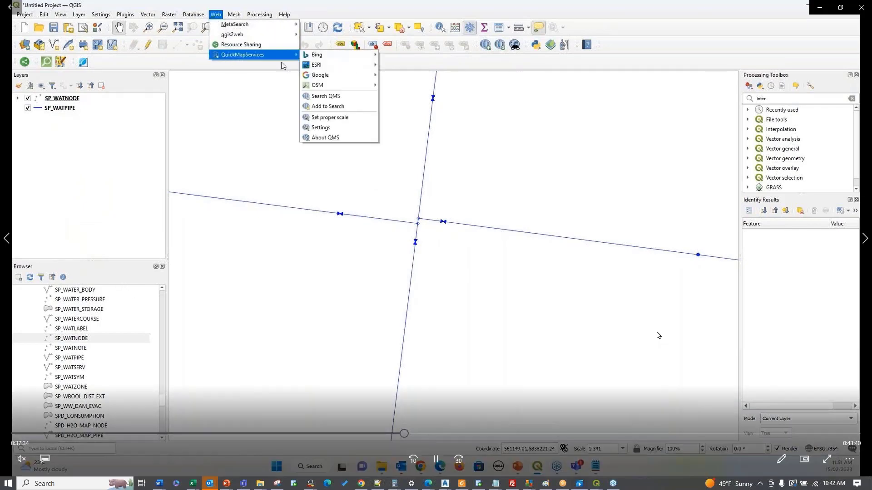
mouse_move(341, 85)
click(396, 85)
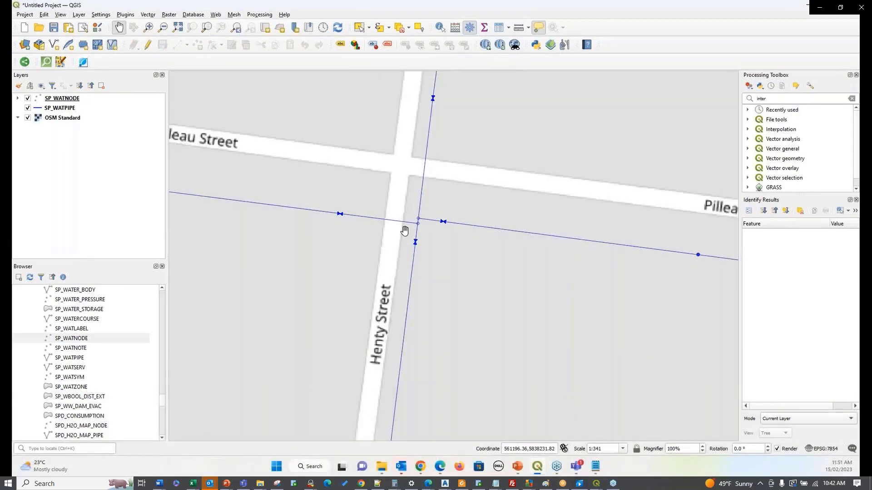
- Capture a screen snip of the water network around the Whyte Street and Read Street intersection
scroll(405, 231, down, 2)
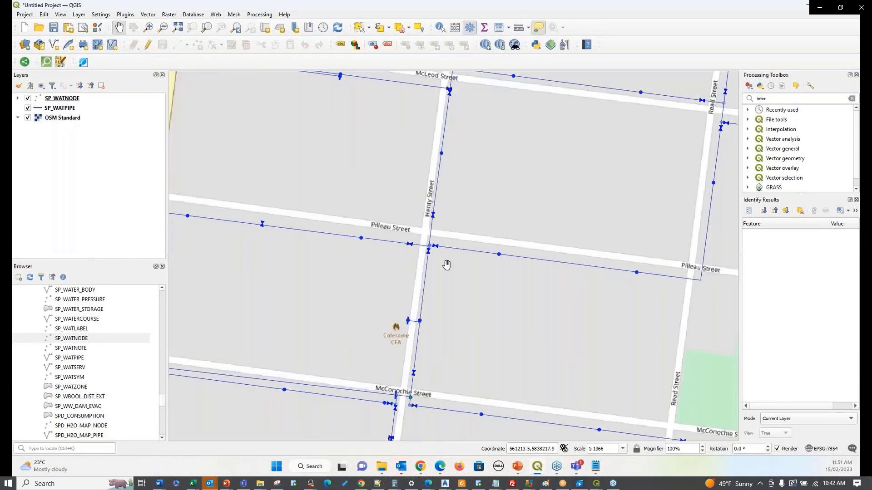
drag(454, 146, 350, 286)
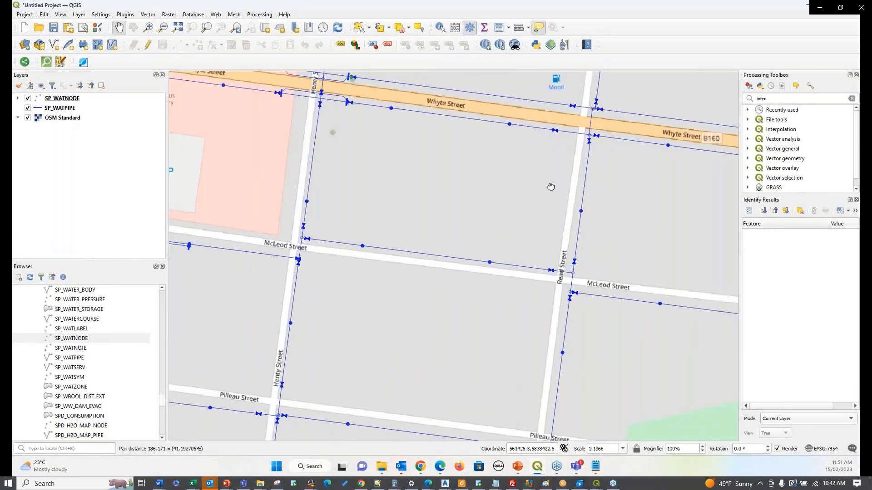
drag(551, 187, 315, 299)
scroll(245, 238, up, 1)
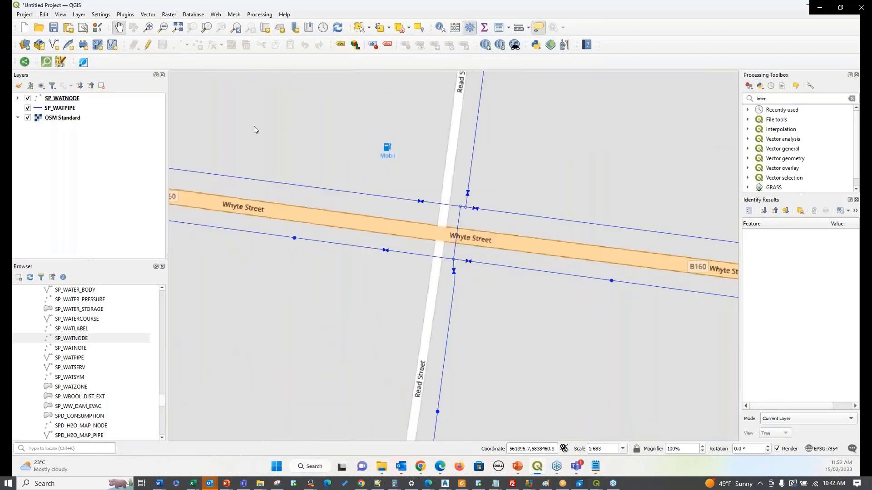
key(super+shift+s)
drag(232, 106, 686, 312)
- Switch to the slide presentation and advance to the "GeoPDF with layer toggle" slide
key(alt+Tab)
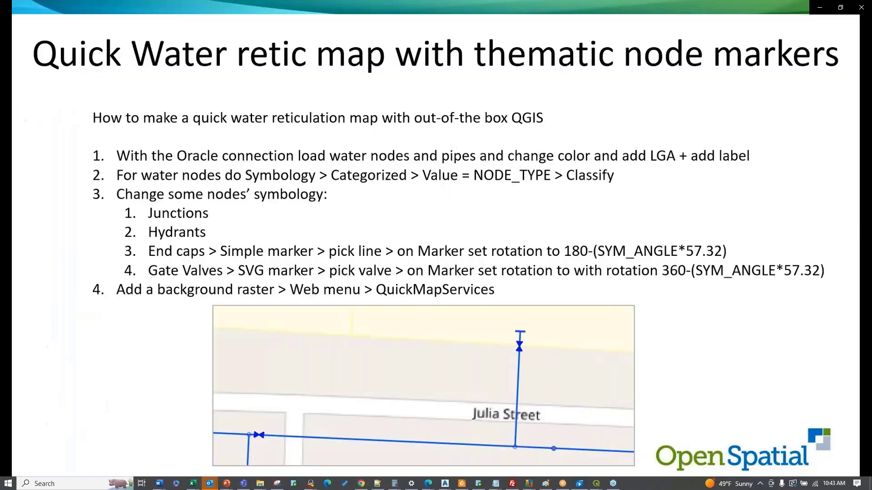
click(347, 207)
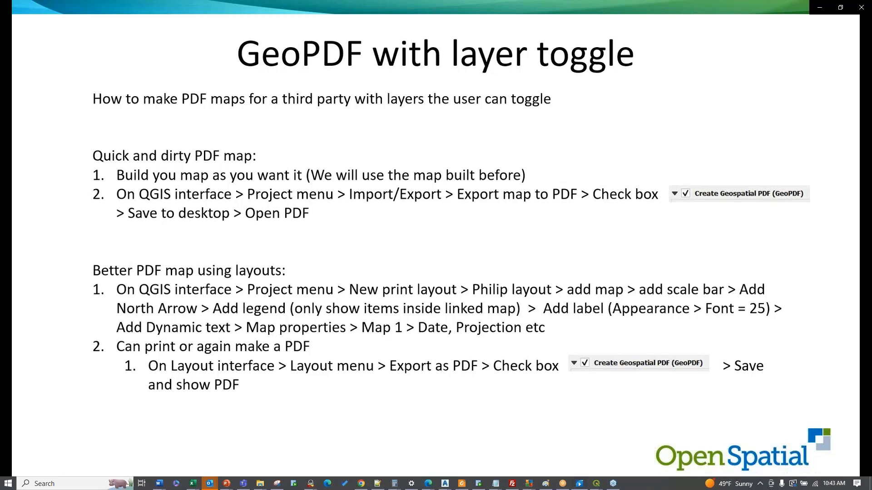
- Switch to QGIS and set up a PDF export of the current map view with Create Geospatial PDF (GeoPDF) enabled
key(alt+Tab)
click(24, 15)
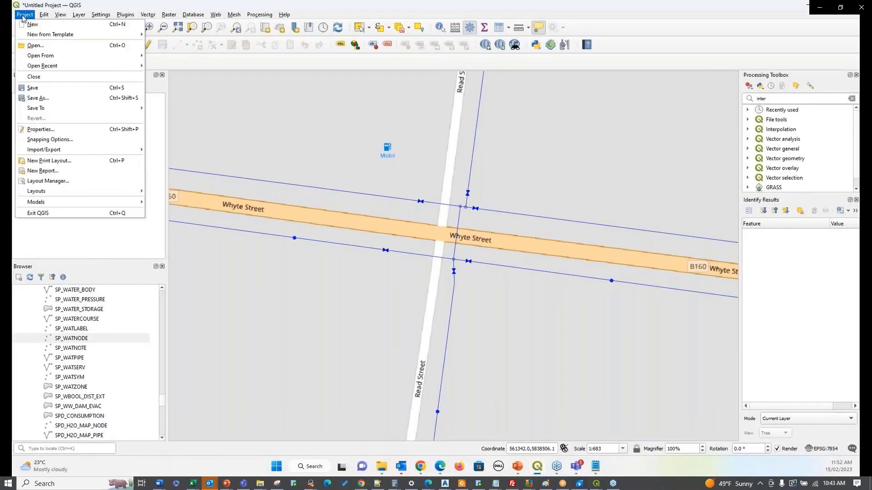
mouse_move(111, 150)
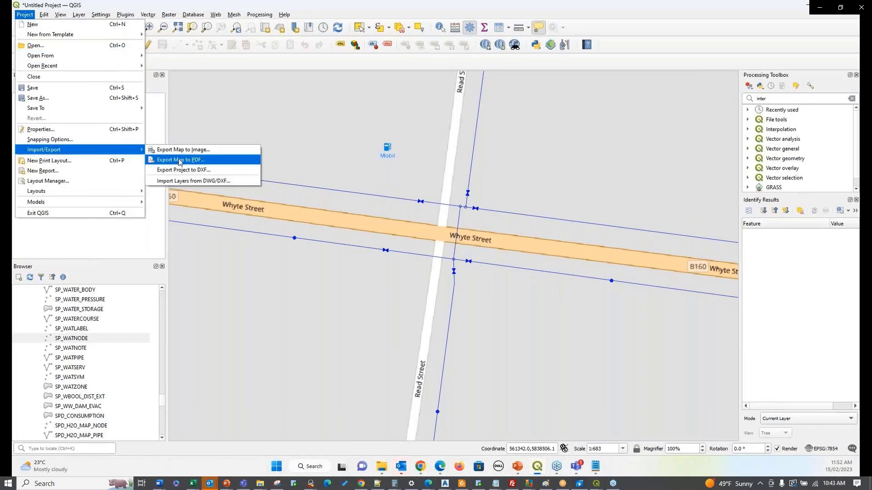
click(180, 160)
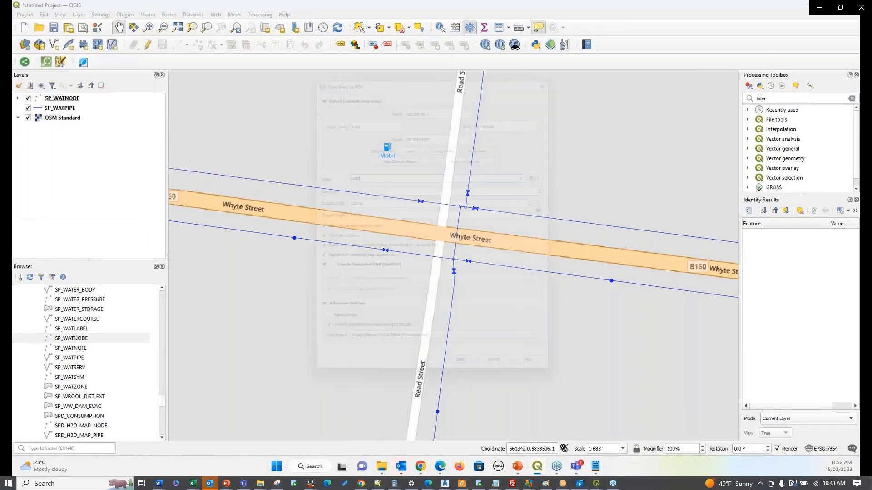
mouse_move(398, 71)
mouse_down()
mouse_move(113, 246)
mouse_move(368, 74)
mouse_move(390, 72)
mouse_up()
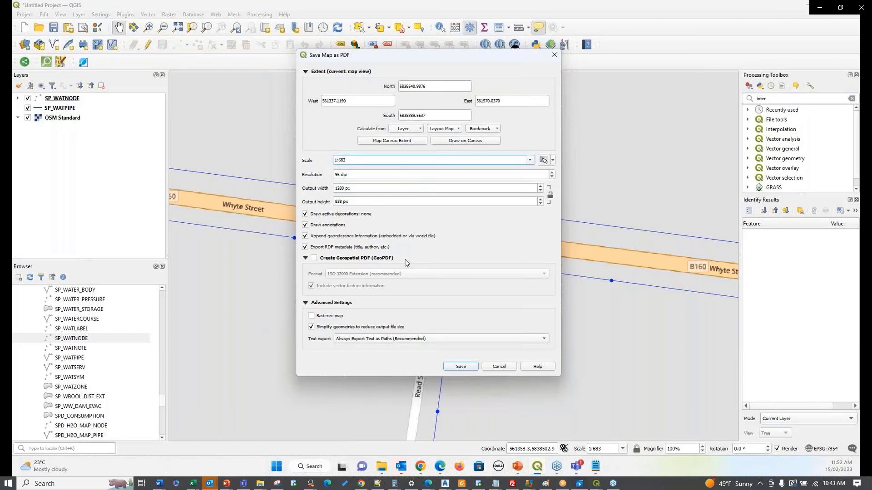
click(314, 258)
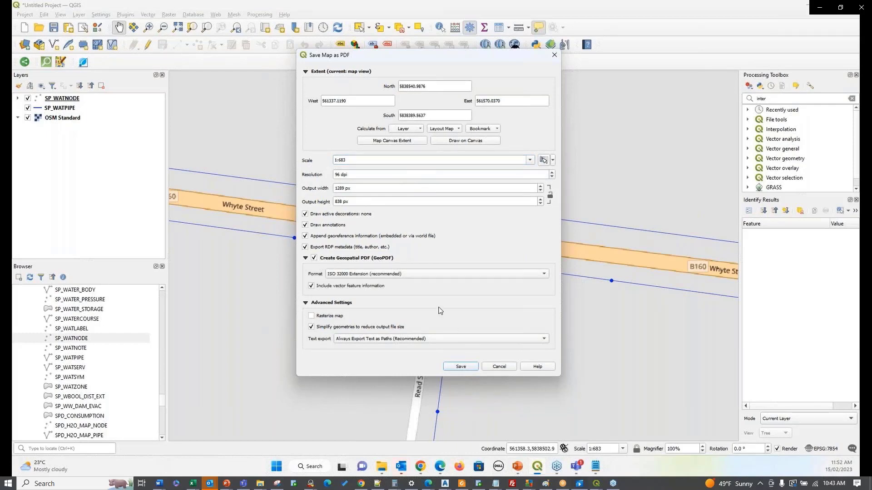
- Save the map export to the Desktop as Webinar_map in PDF format
click(459, 366)
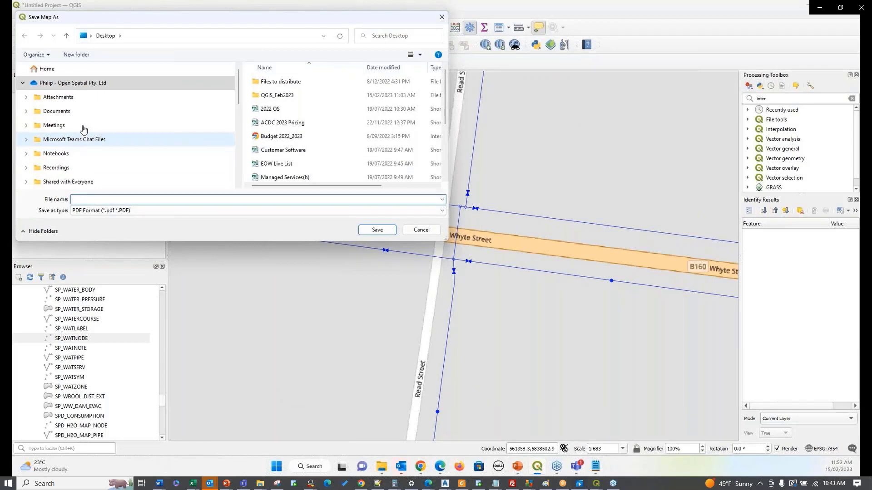
scroll(83, 129, down, 2)
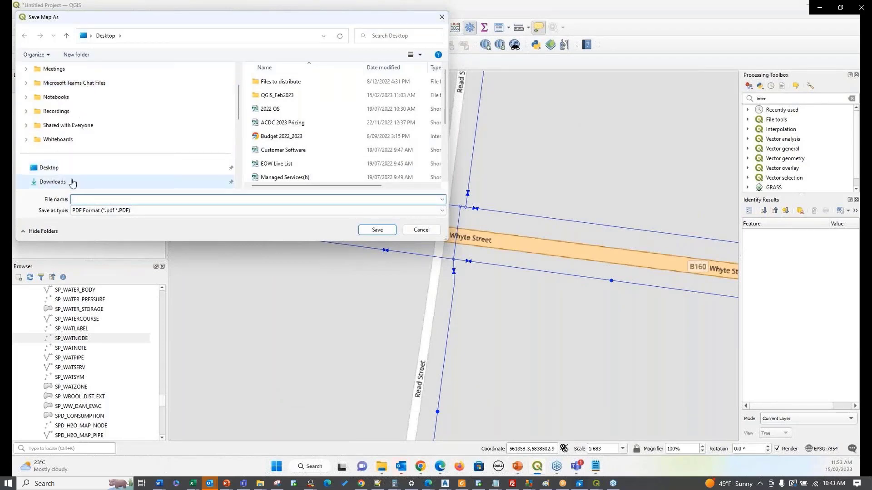
click(49, 167)
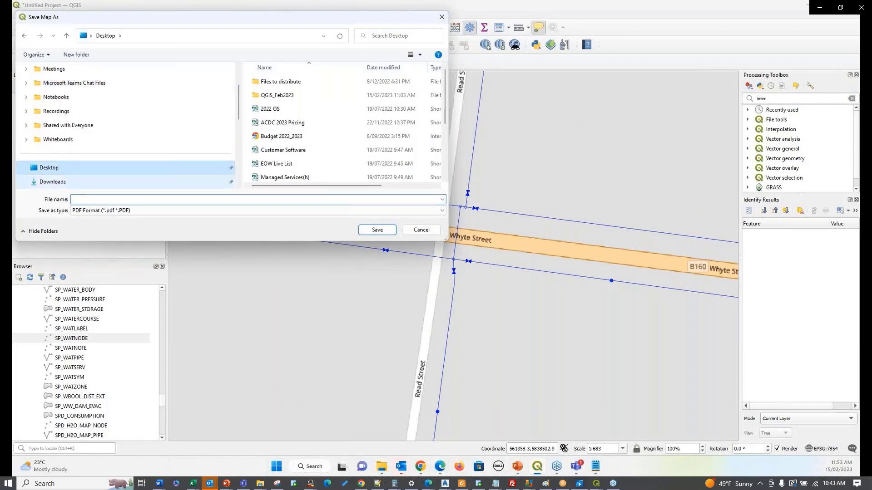
click(184, 202)
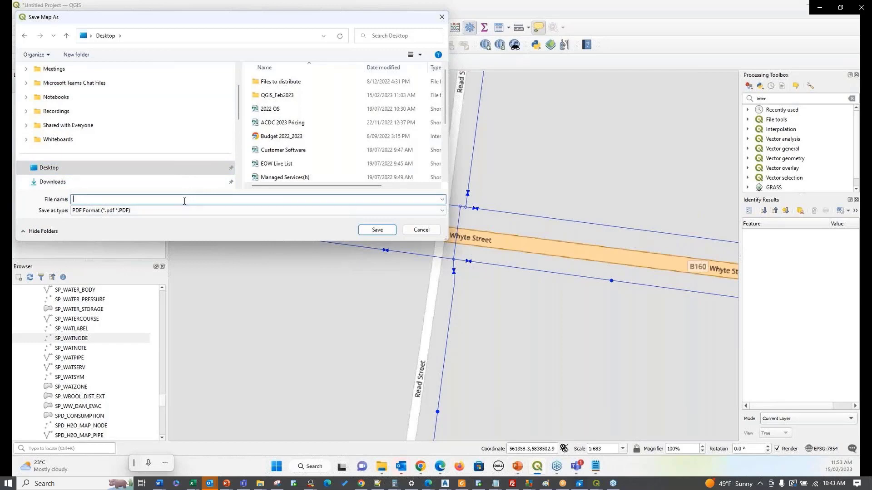
text(Web)
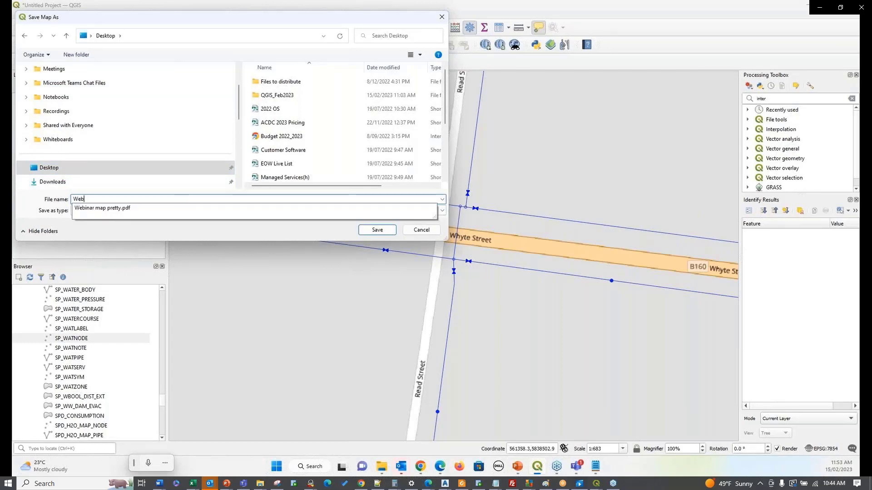
text(inar_p)
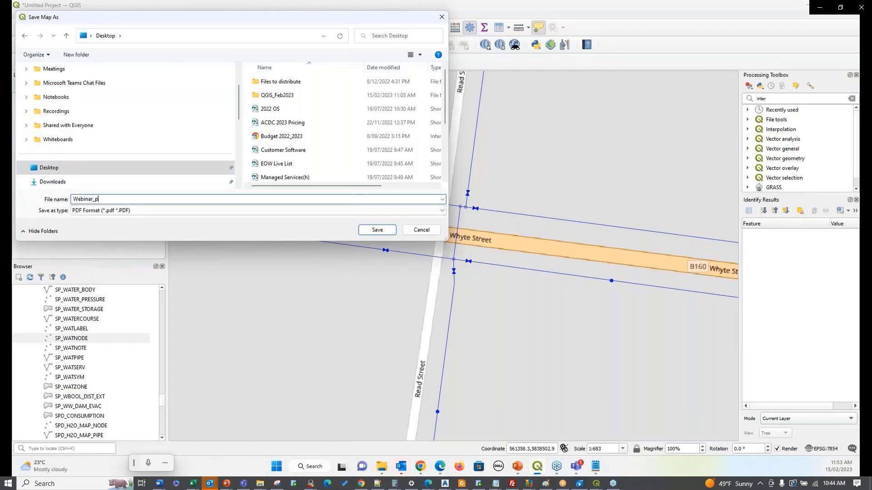
text(df)
key(BackSpace)
key(BackSpace)
key(BackSpace)
key(BackSpace)
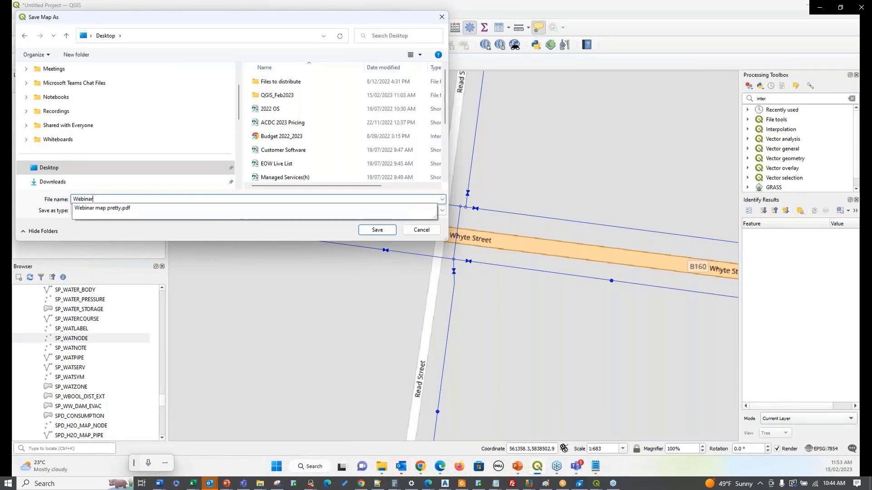
text(_map)
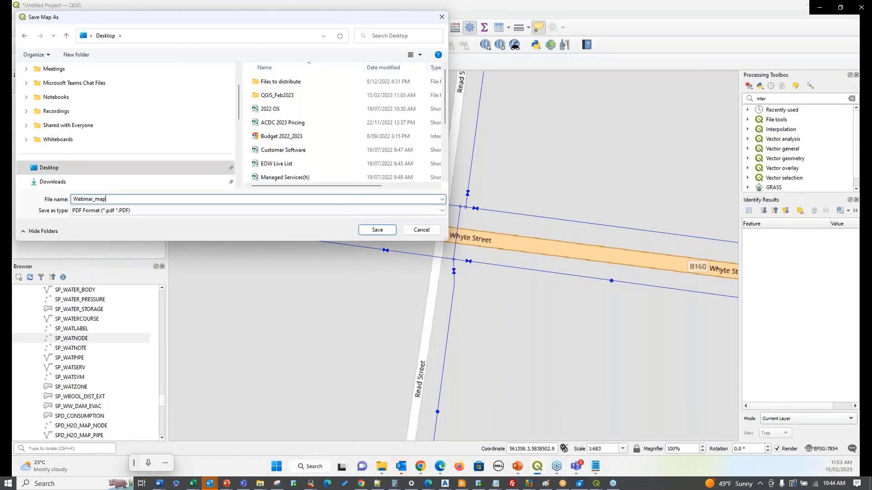
click(377, 230)
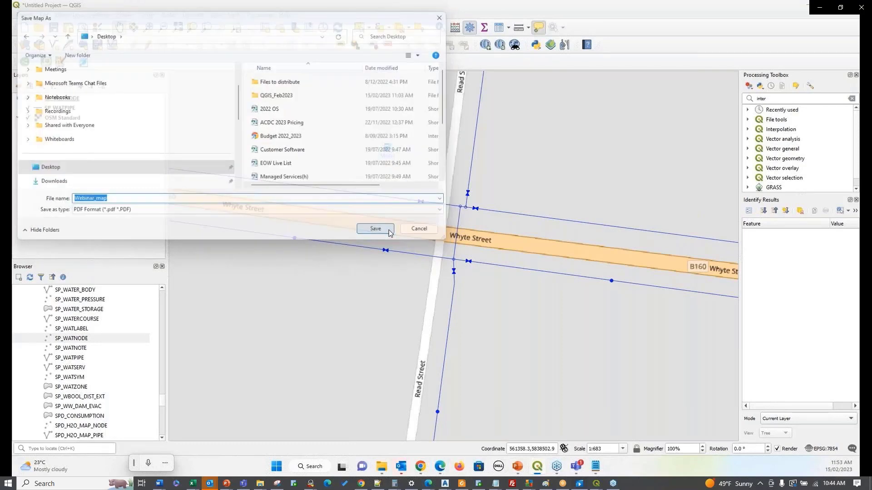
- Switch to Webinar_map.pdf in Foxit PDF Reader, fit the whole map in view and show its layer list
key(alt+Tab)
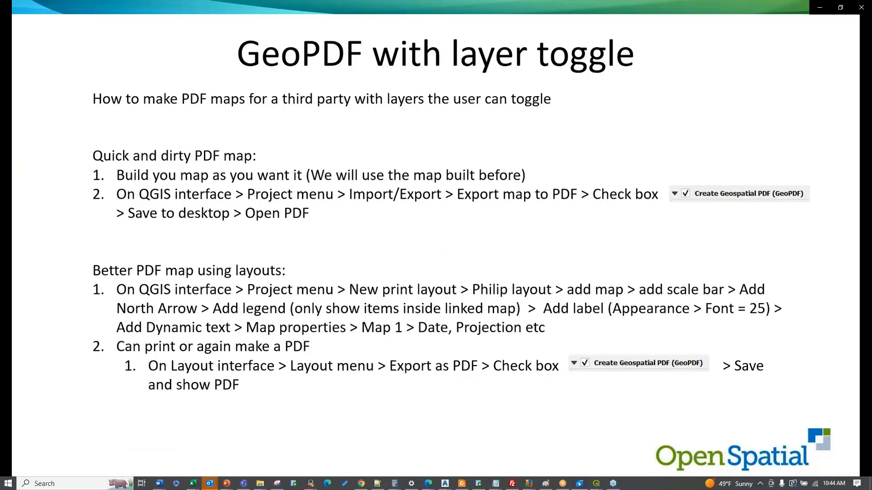
key(alt+Tab)
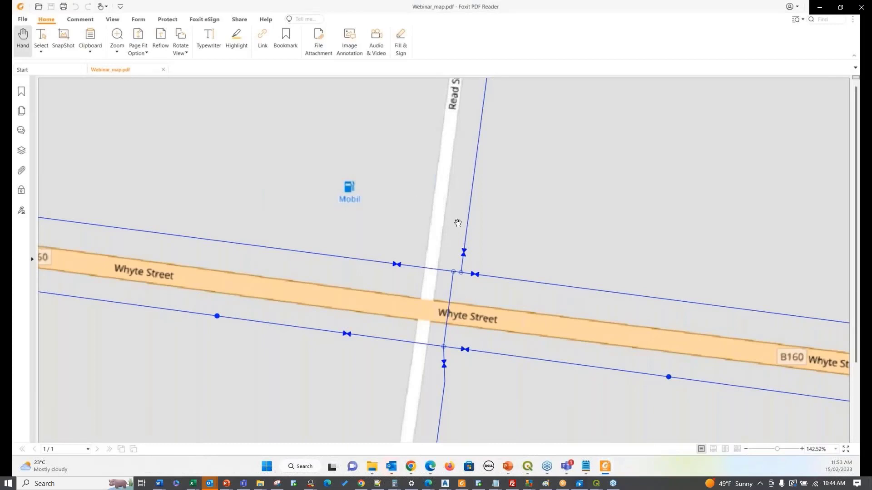
scroll(458, 223, down, 4)
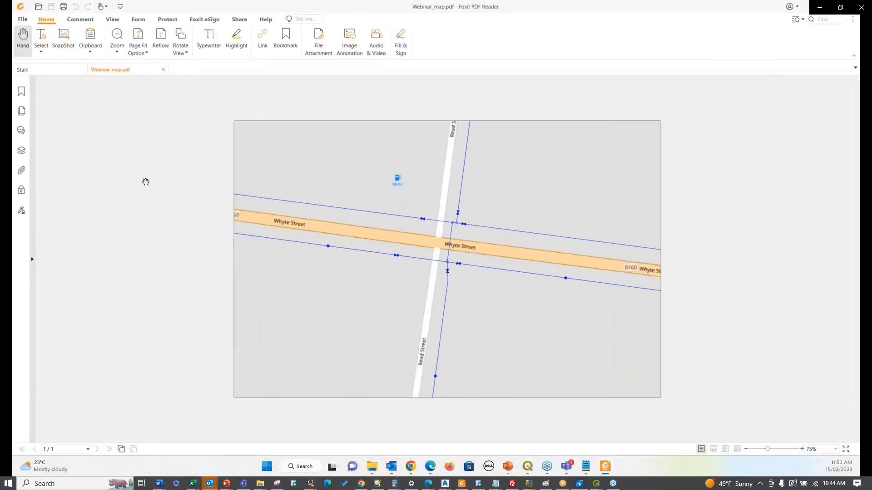
click(22, 153)
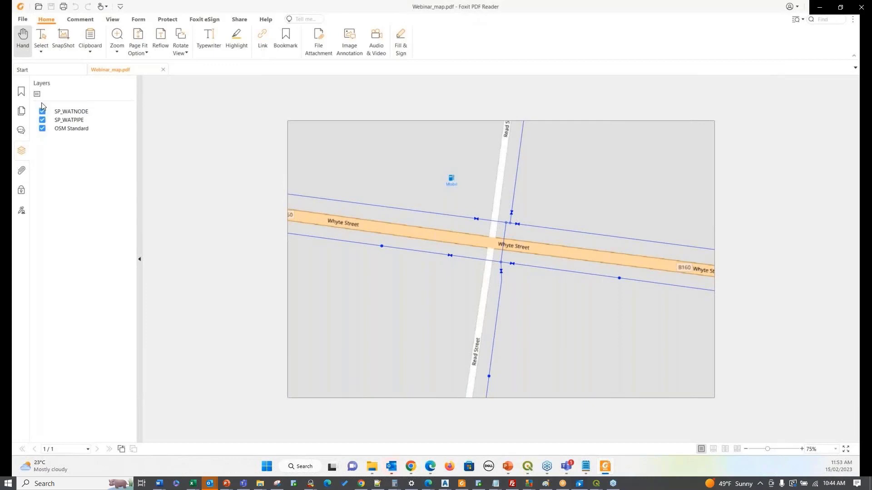
- Toggle the OSM Standard, SP_WATPIPE and SP_WATNODE layers off and on in the PDF, leaving all three on
click(42, 129)
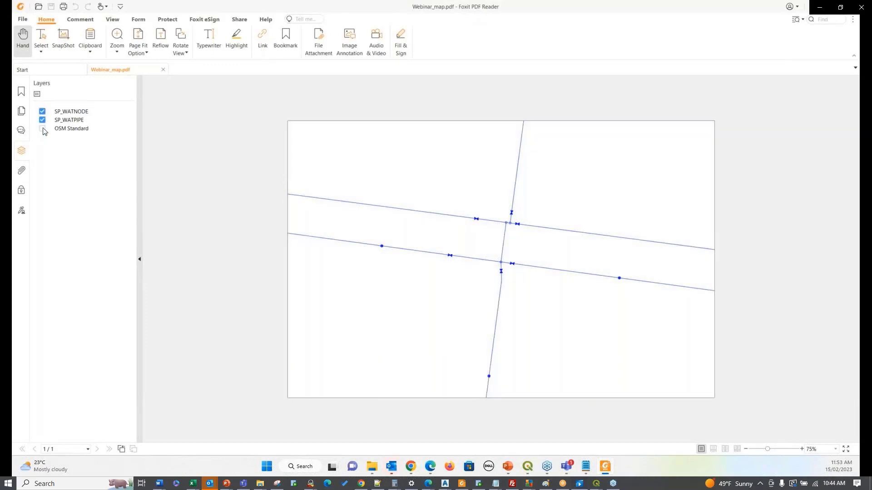
click(43, 129)
click(43, 129)
click(43, 129)
click(42, 120)
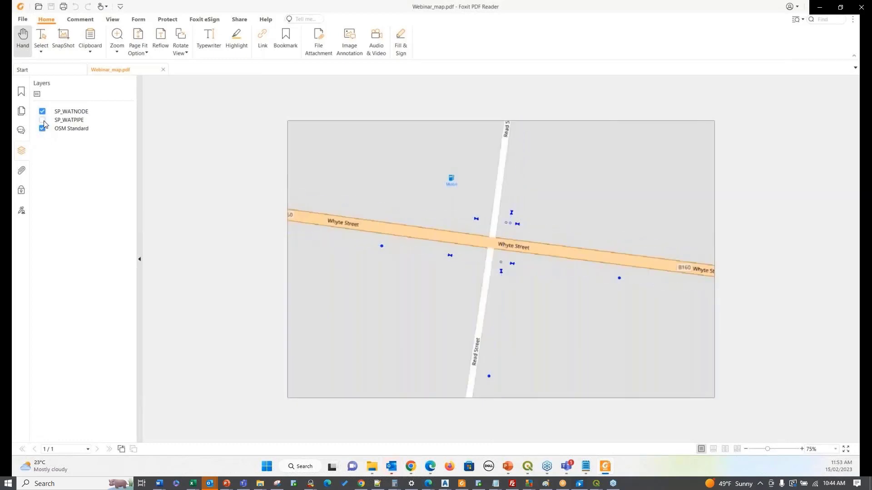
click(42, 111)
click(43, 120)
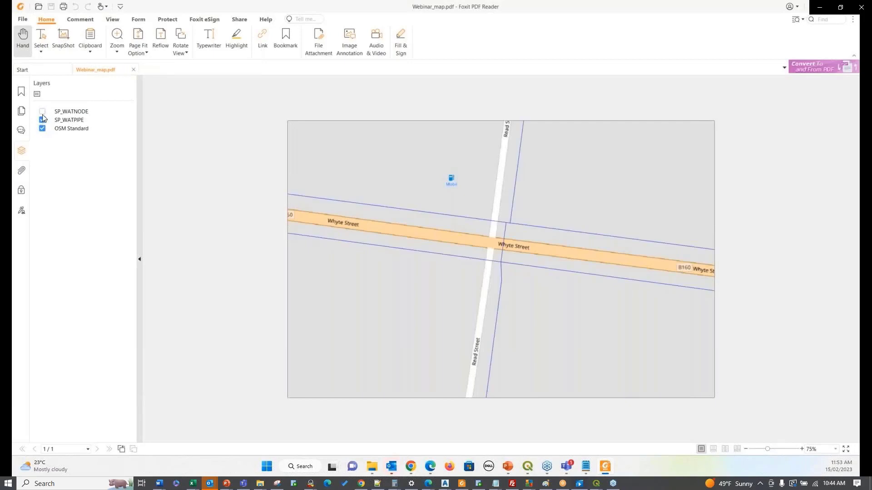
click(42, 111)
click(43, 129)
click(42, 120)
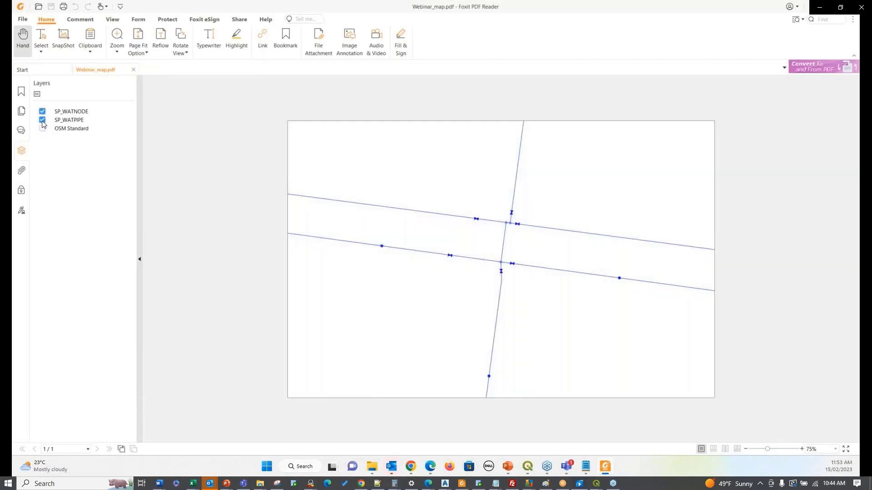
click(43, 129)
click(43, 120)
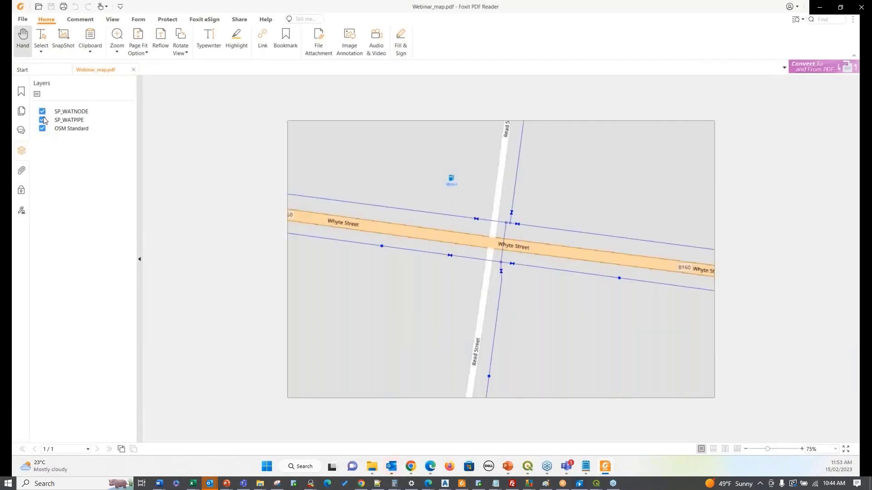
click(42, 111)
click(42, 120)
click(42, 111)
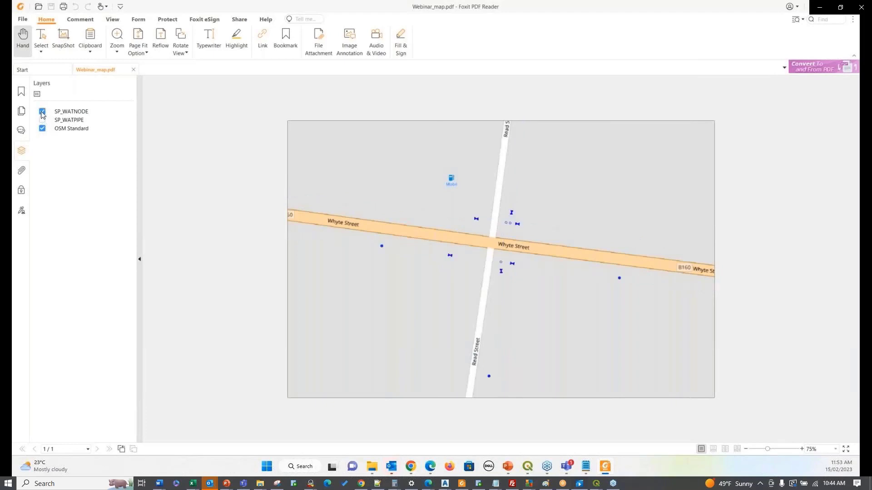
click(42, 120)
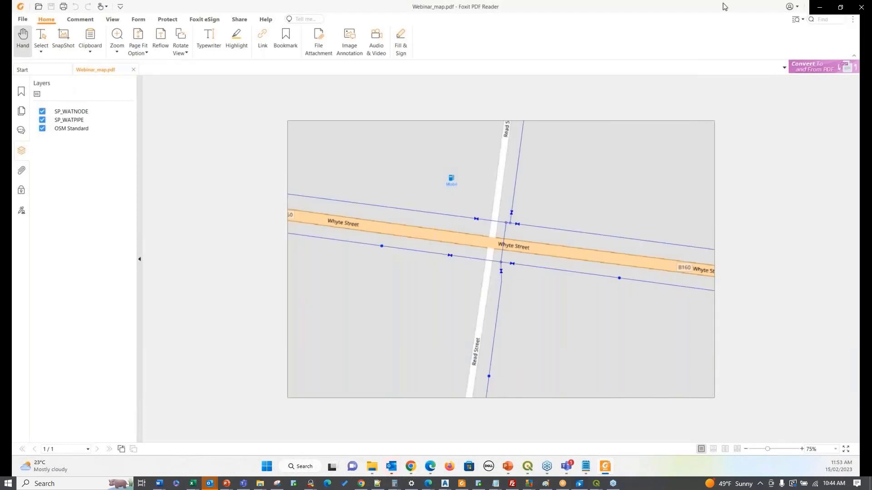
- Close the exported PDF, return to QGIS and create a new print layout titled PN
click(855, 15)
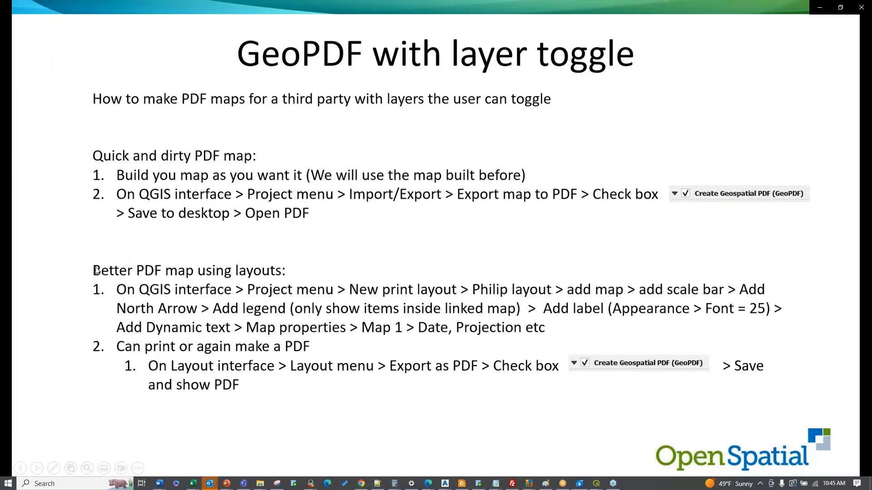
key(alt+Tab)
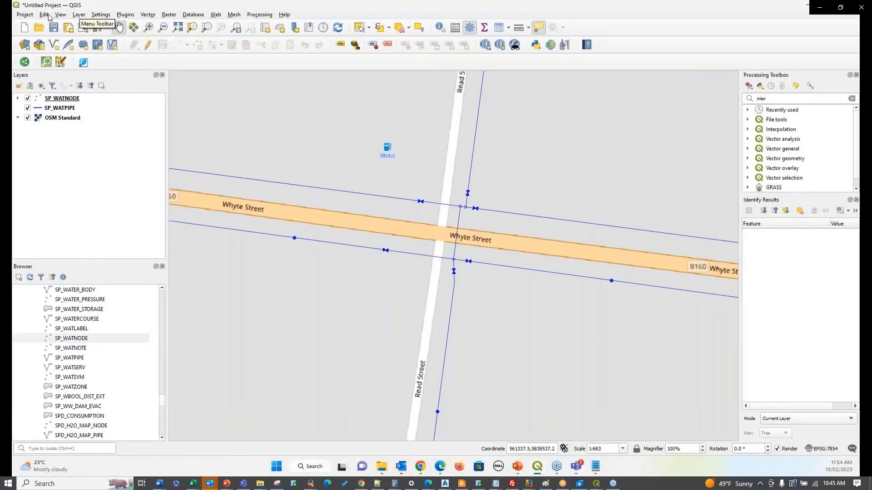
click(29, 17)
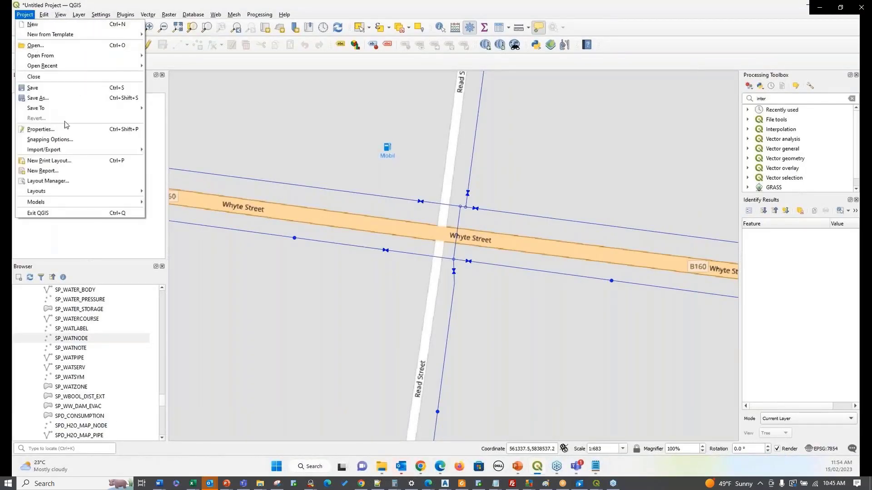
click(54, 163)
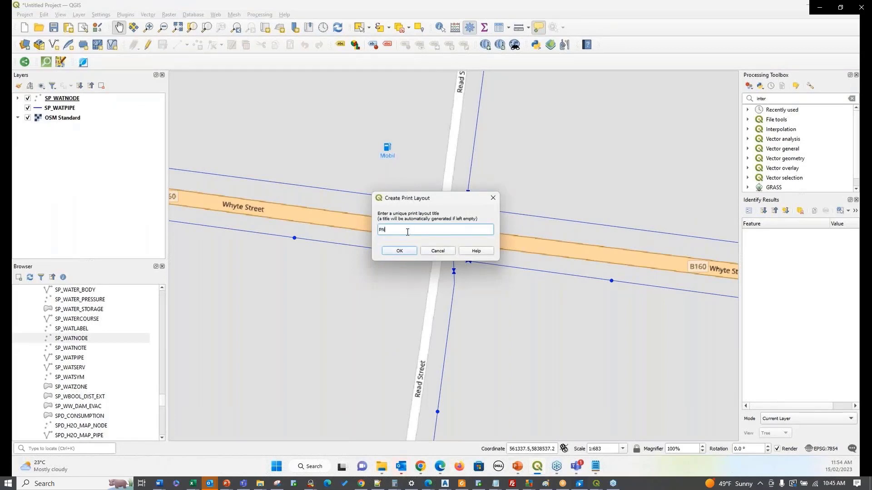
key(Return)
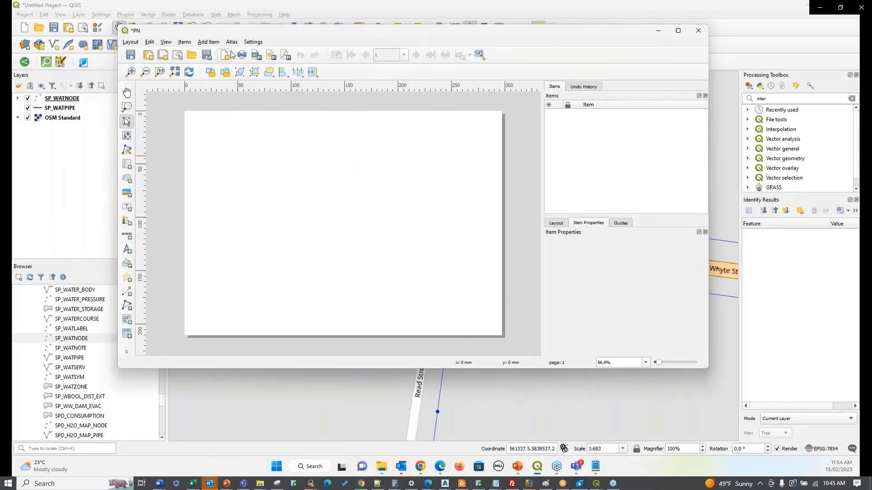
- Add a map item covering the upper-left part of the layout page
click(209, 42)
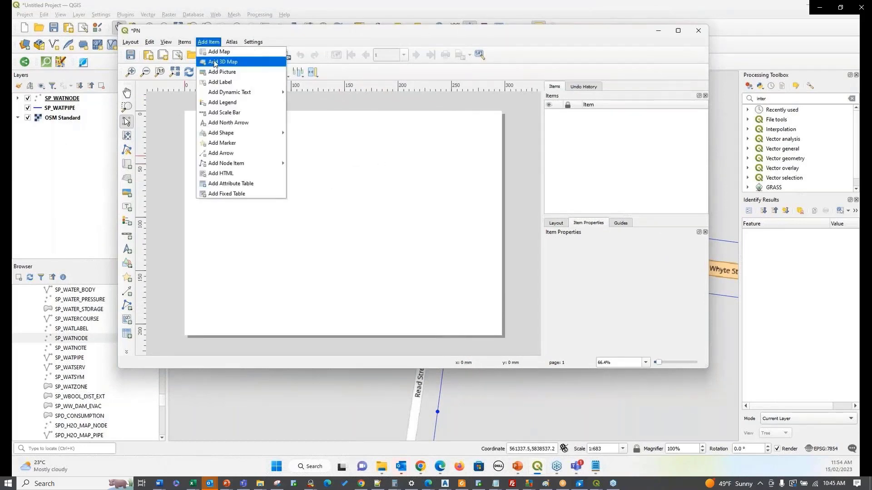
click(219, 51)
drag(197, 120, 394, 256)
- Add a north arrow to the layout in the blank area right of the map, near the page's upper edge
click(185, 41)
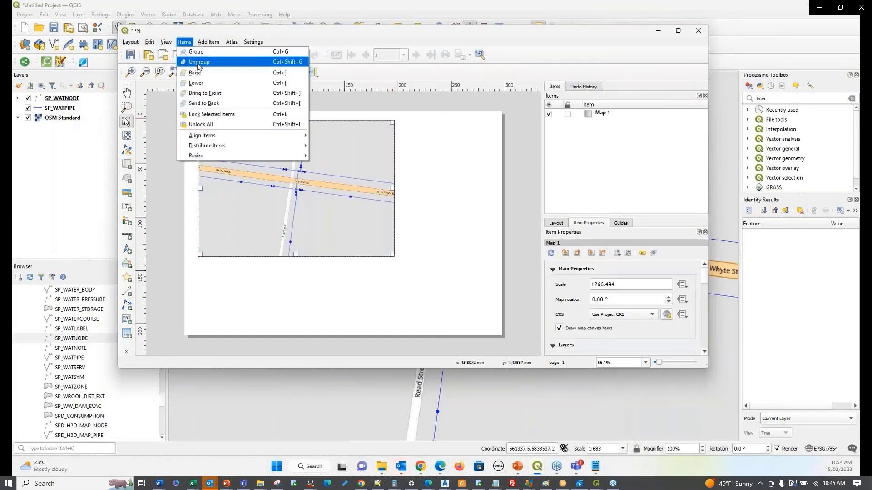
mouse_move(208, 42)
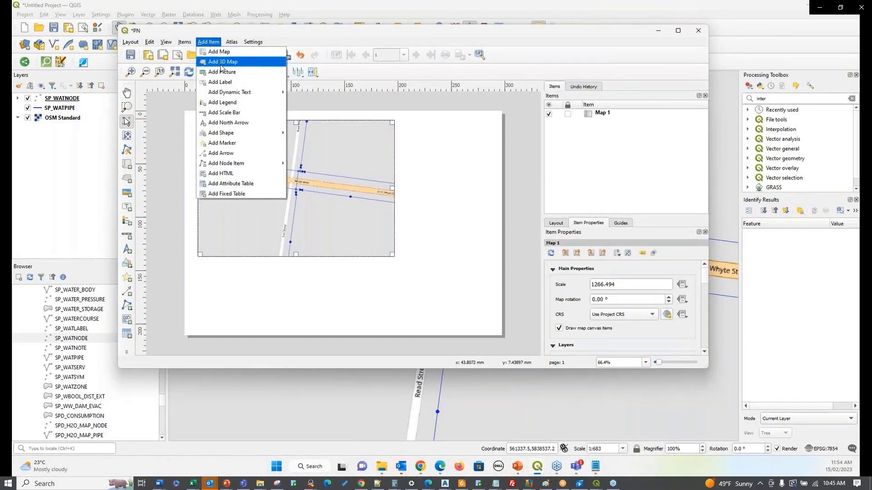
click(229, 122)
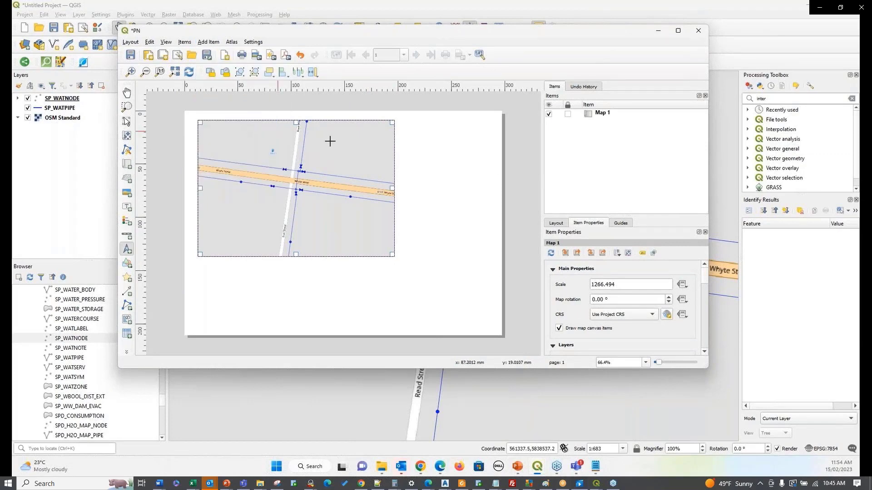
drag(424, 124, 462, 191)
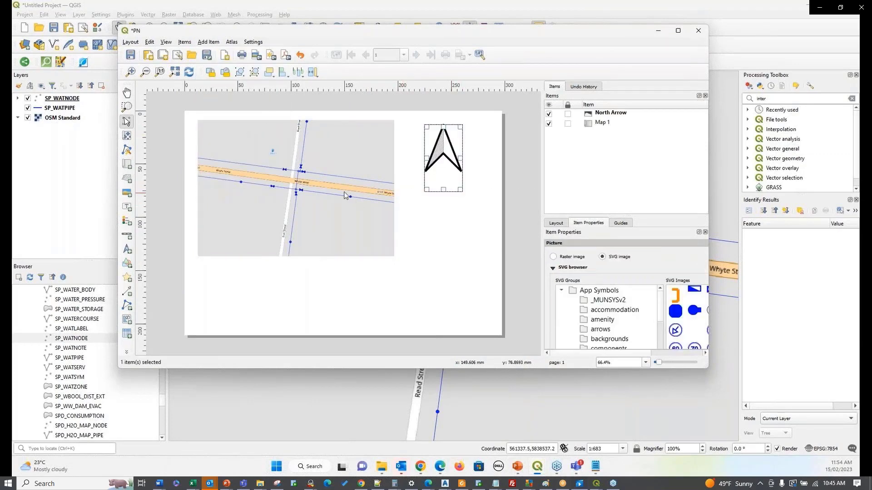
- Add a scale bar to the layout just below the map's lower-left corner
click(201, 43)
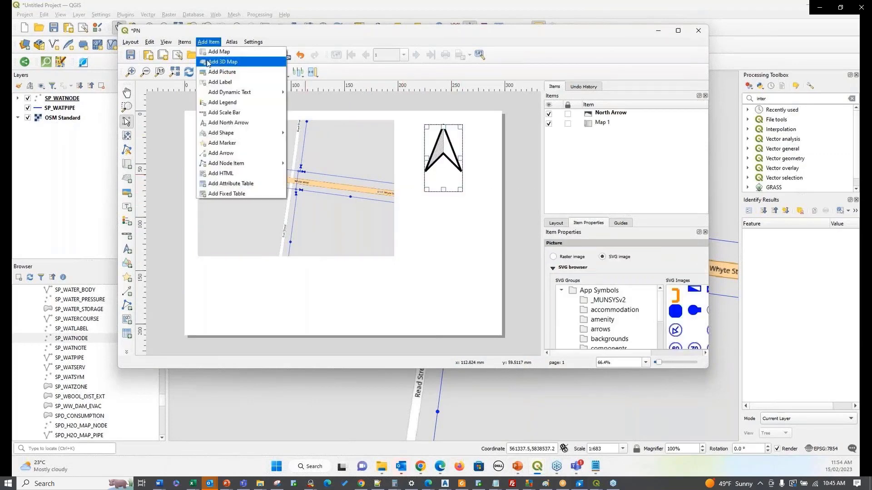
click(224, 112)
drag(198, 263, 303, 297)
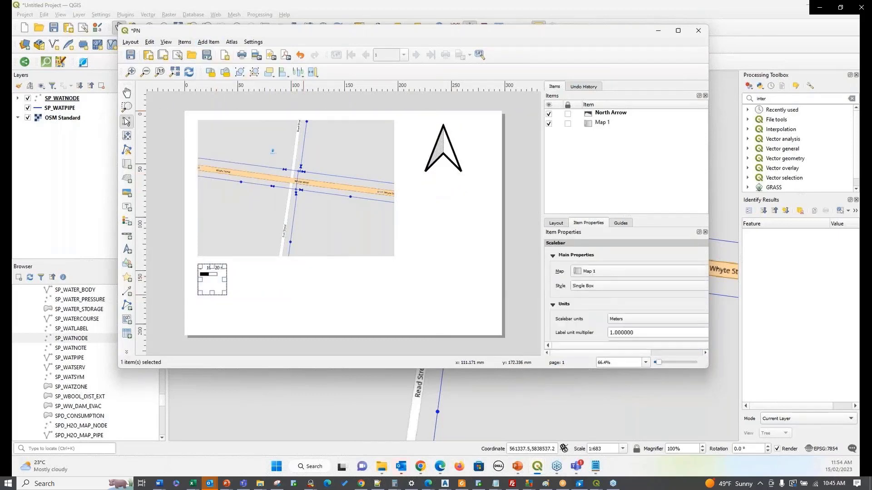
- Add a legend to the layout in the blank area below the north arrow
click(204, 44)
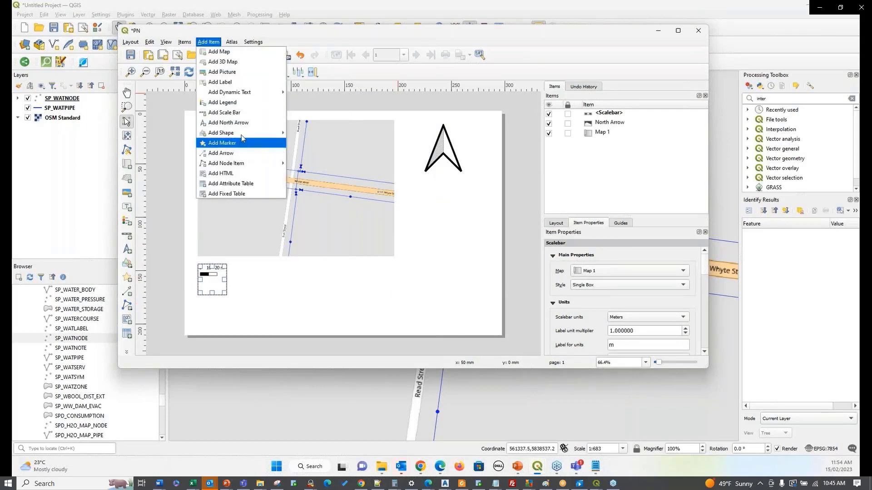
mouse_move(245, 93)
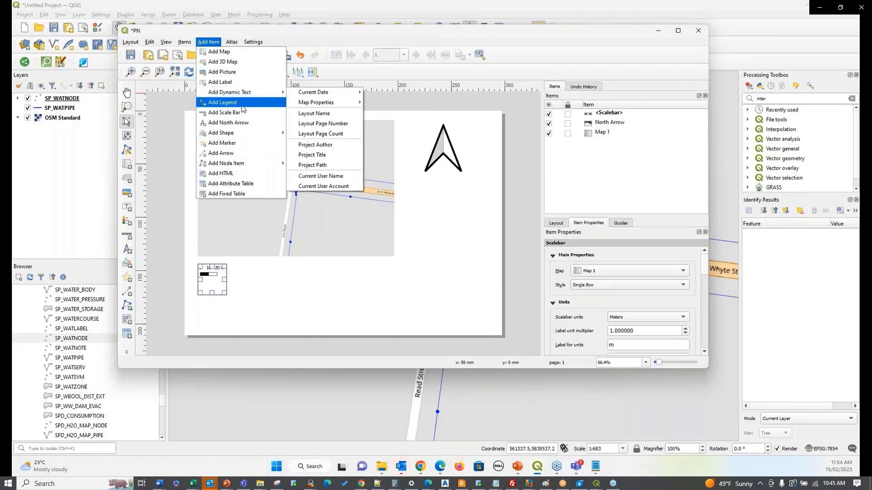
click(241, 103)
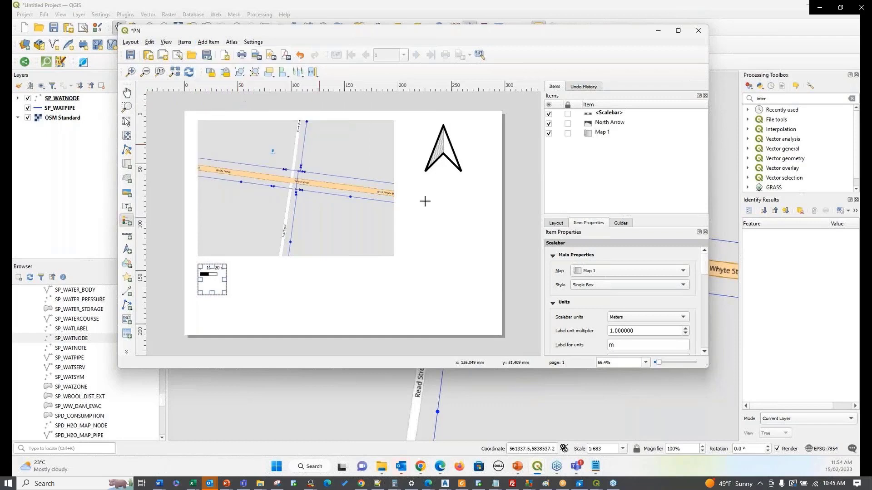
drag(404, 184, 485, 305)
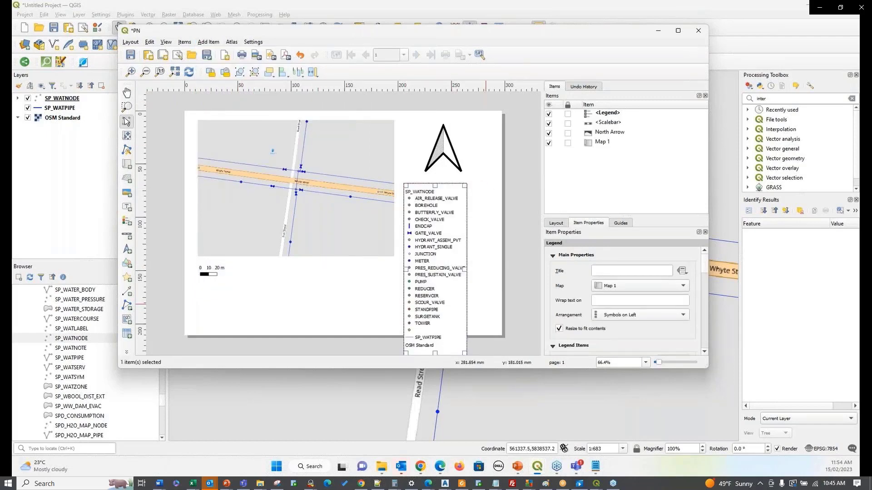
- Look through the legend's item properties, the page guides and the layout's export and variable settings for a way to filter the legend
click(613, 114)
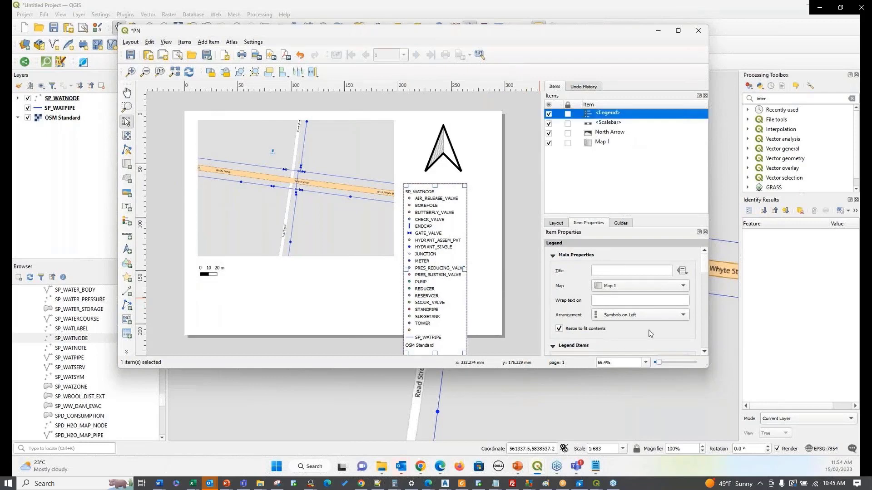
scroll(630, 298, down, 2)
scroll(630, 298, down, 2)
scroll(629, 298, up, 2)
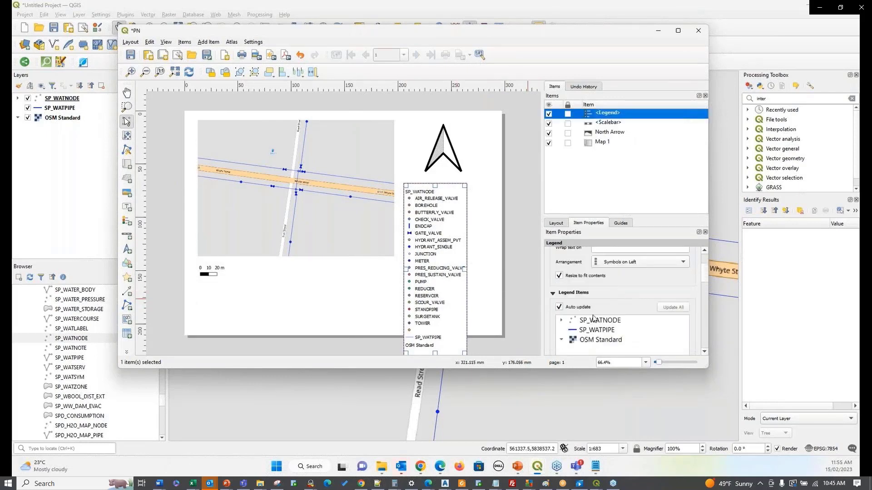
click(620, 224)
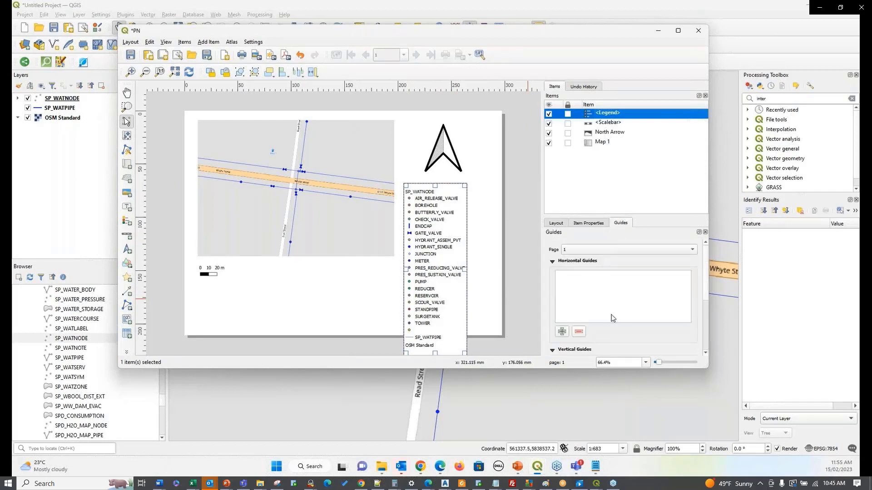
scroll(610, 312, down, 4)
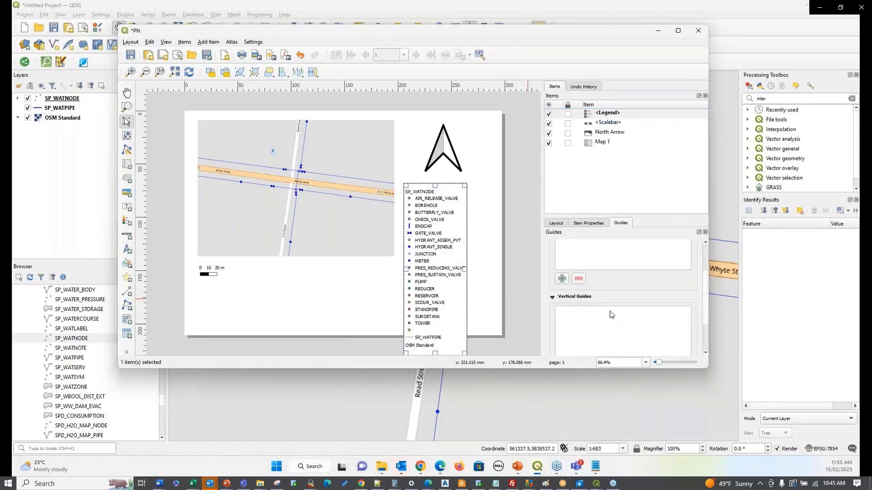
click(588, 223)
scroll(635, 310, down, 3)
scroll(634, 309, up, 4)
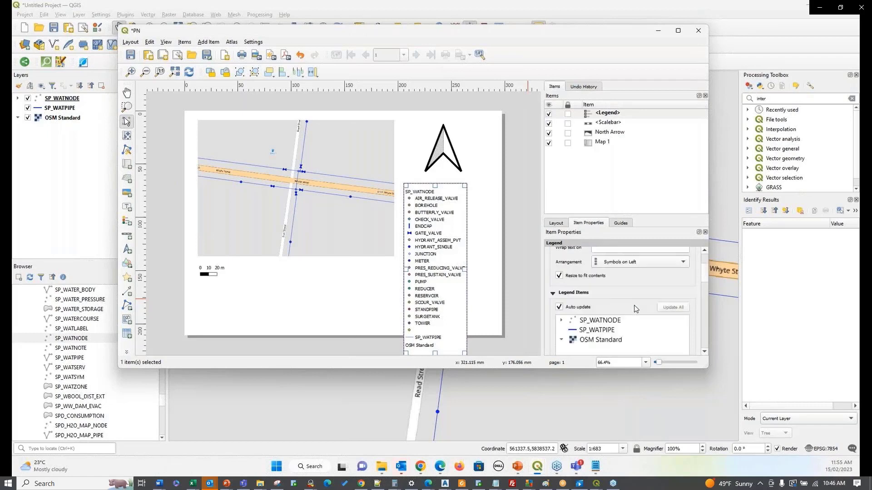
scroll(635, 309, up, 1)
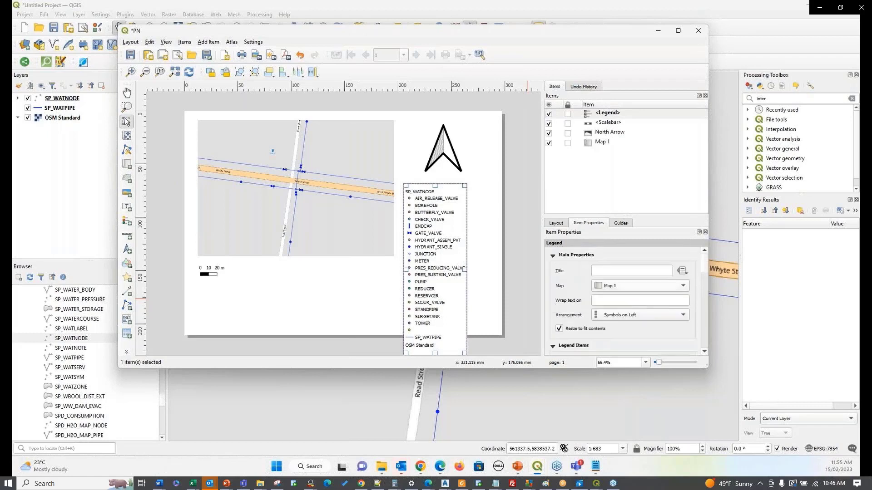
click(556, 223)
scroll(591, 273, down, 5)
scroll(616, 286, down, 1)
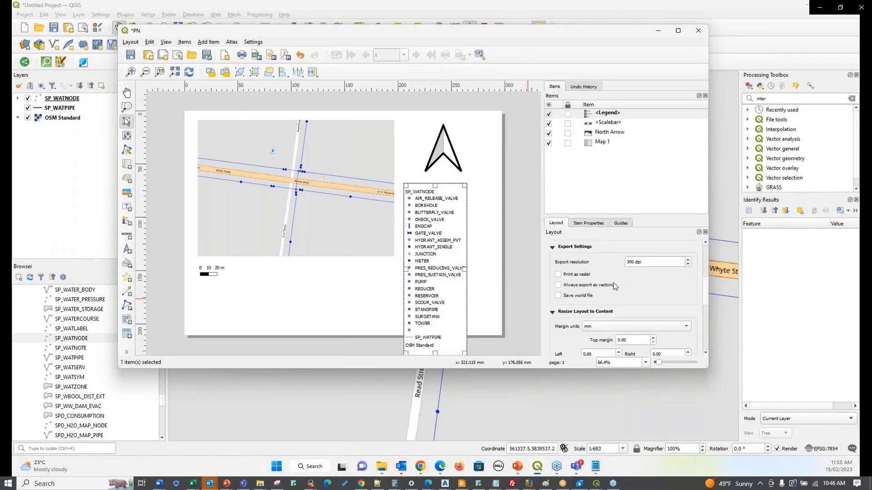
scroll(615, 286, down, 2)
scroll(616, 286, down, 5)
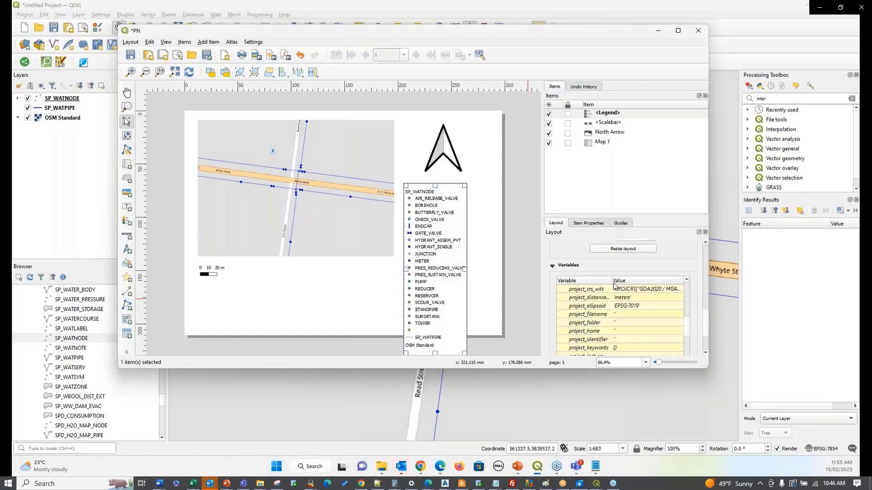
- Restrict the legend to items inside the linked map and shift it slightly right so it sits centred under the north arrow
click(586, 223)
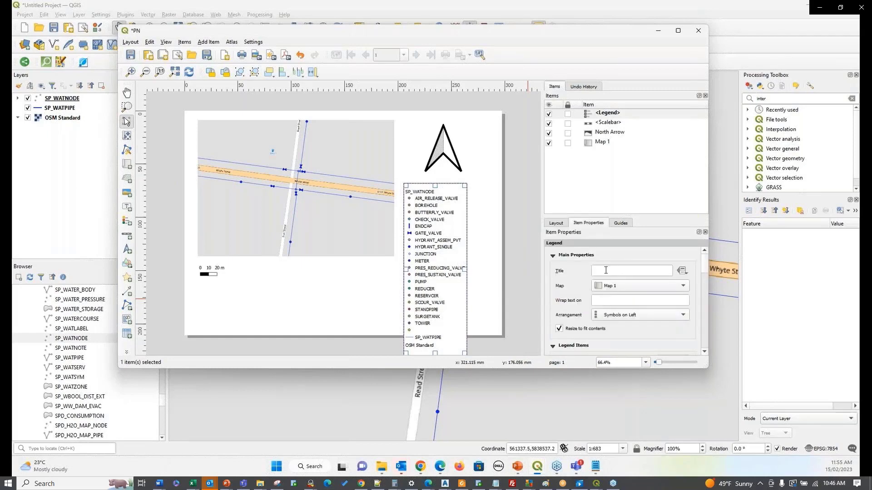
scroll(605, 270, down, 3)
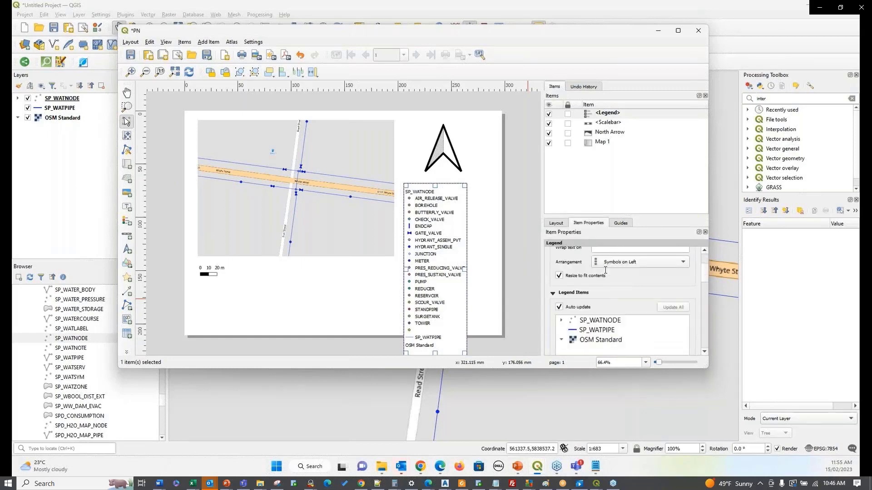
scroll(606, 271, down, 9)
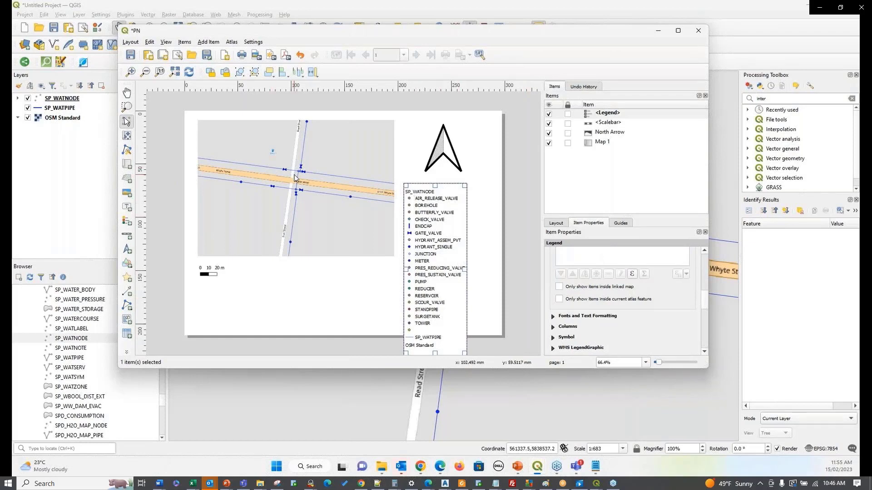
click(559, 286)
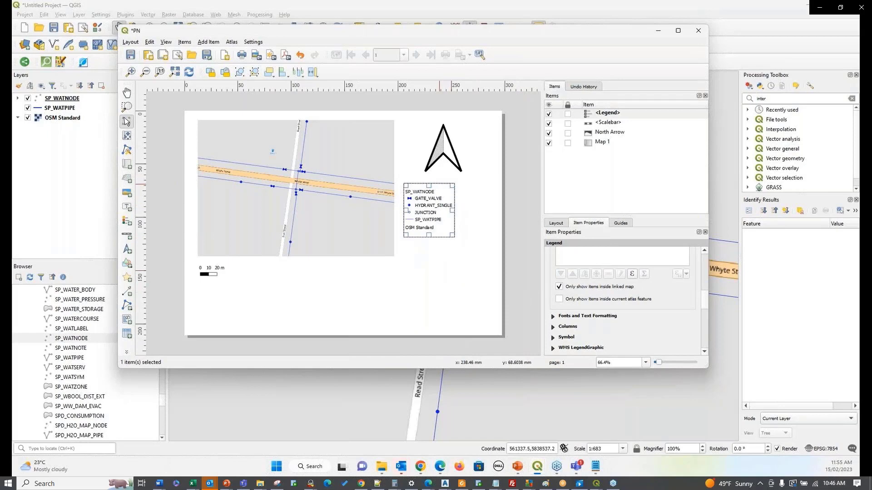
drag(441, 201, 458, 201)
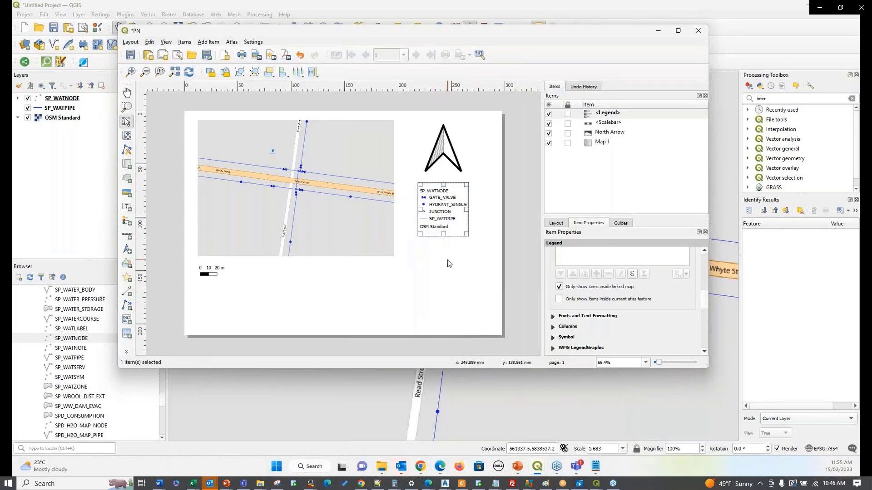
click(449, 254)
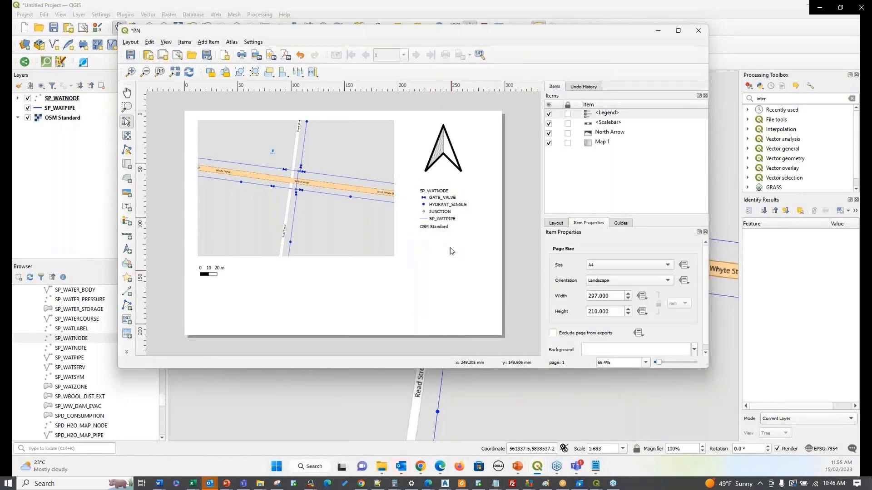
- Add a dynamic text showing Map 1's CRS name below the map's lower-right corner
click(209, 42)
mouse_move(214, 92)
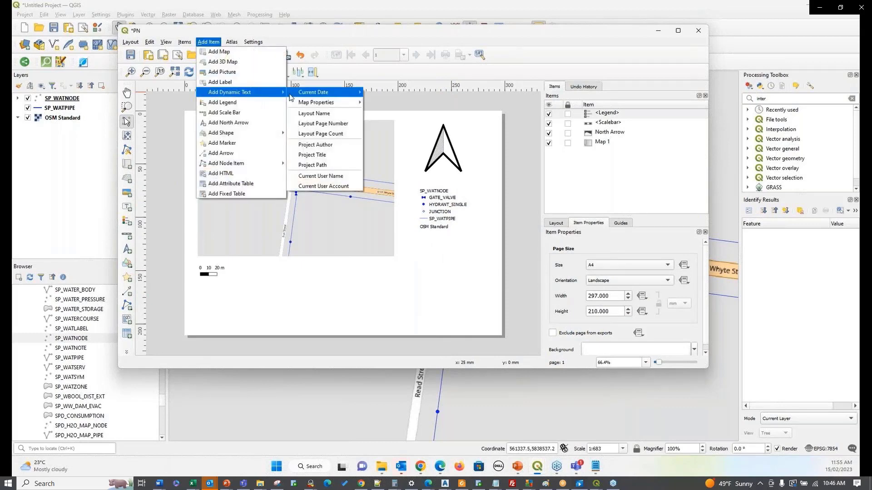
mouse_move(327, 103)
mouse_move(381, 105)
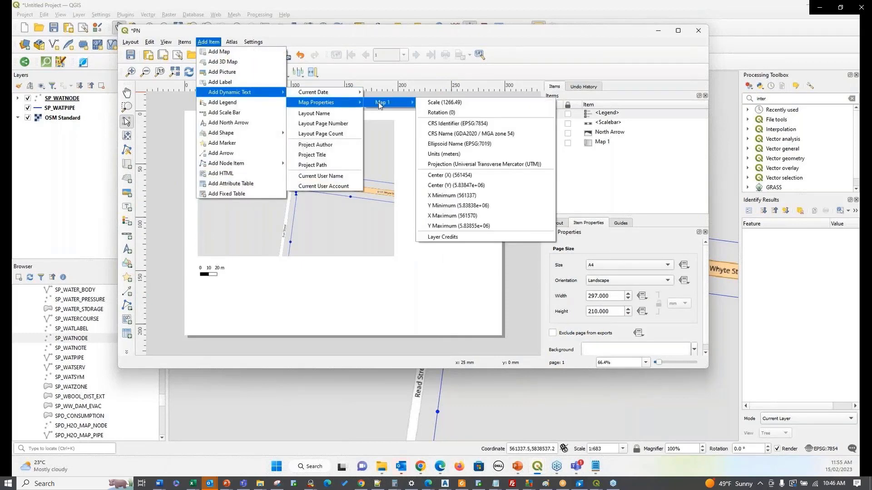
click(452, 134)
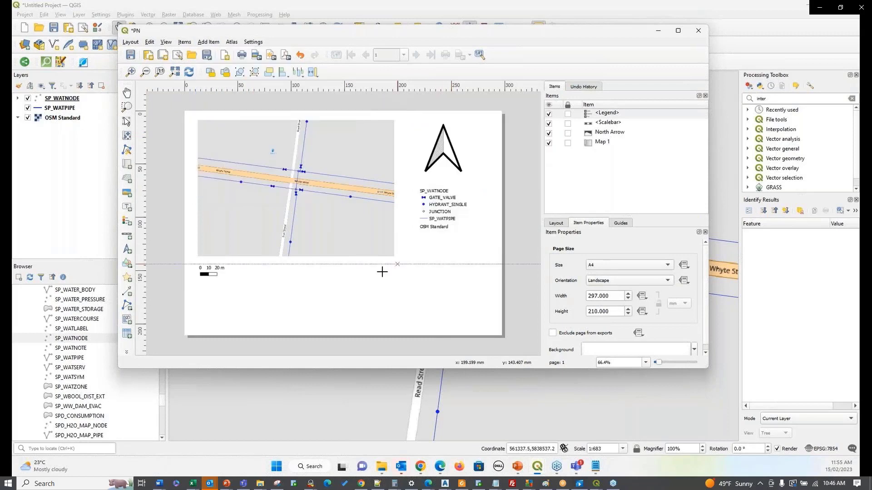
drag(383, 273, 473, 293)
click(443, 307)
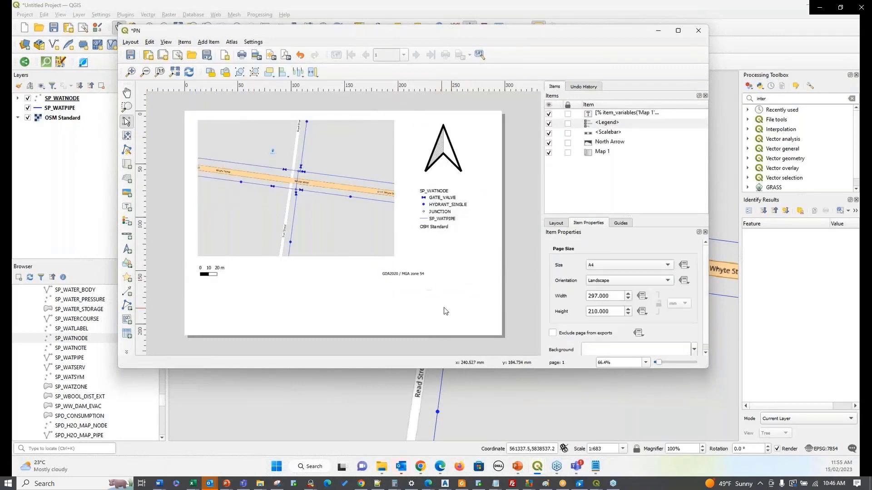
click(208, 42)
mouse_move(257, 93)
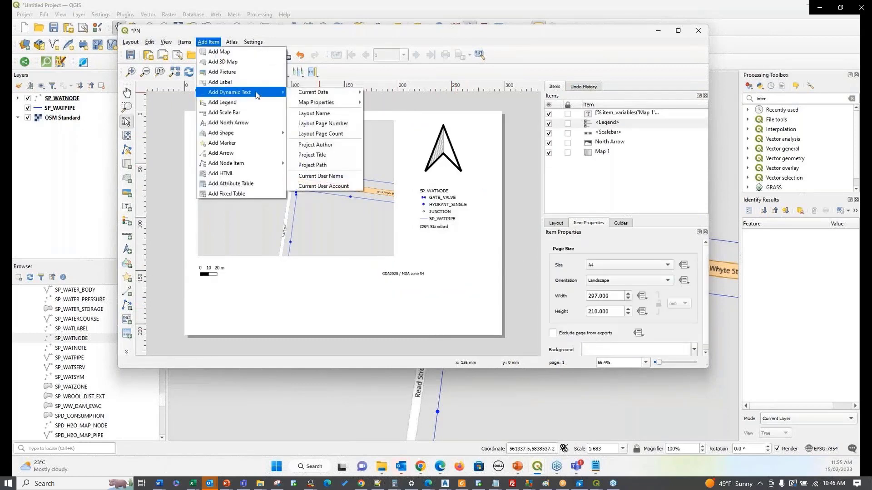
mouse_move(331, 104)
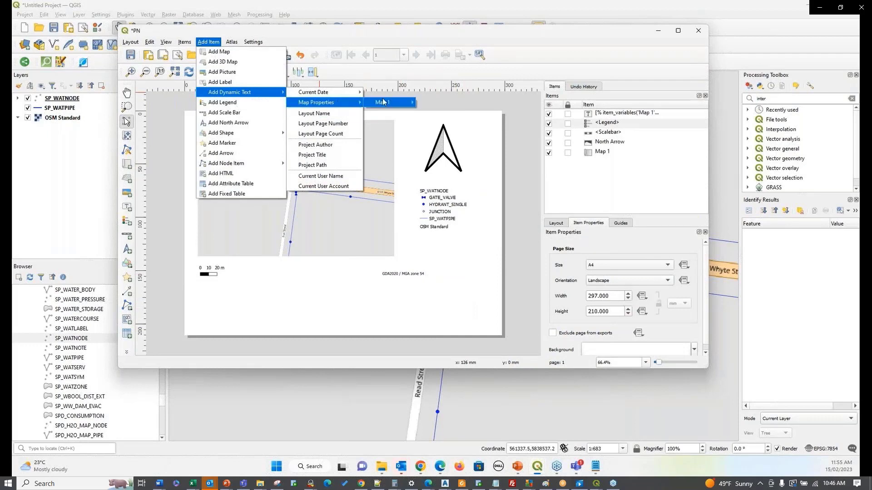
mouse_move(383, 99)
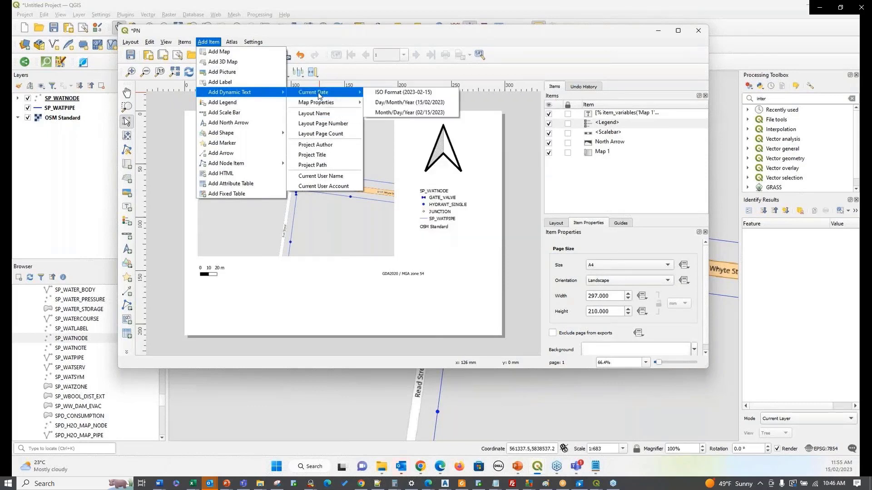
click(381, 288)
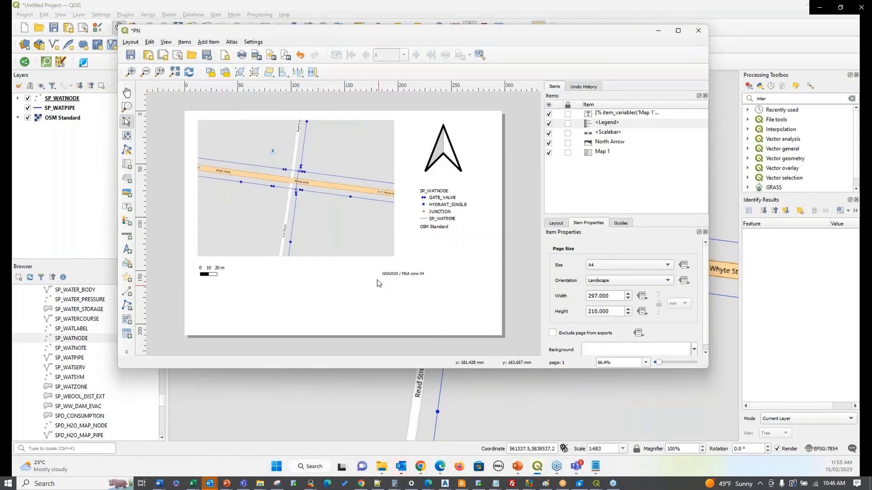
- Add a dynamic current-date text in Day/Month/Year format just below the CRS name text
click(211, 43)
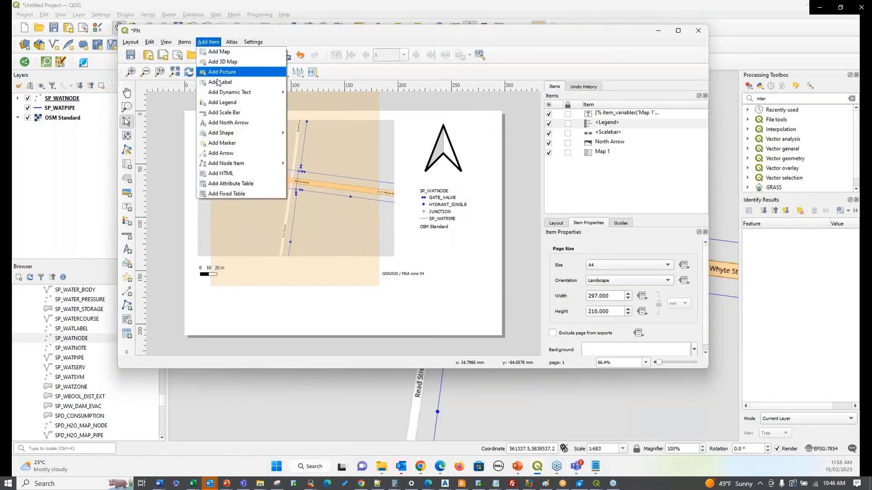
mouse_move(320, 92)
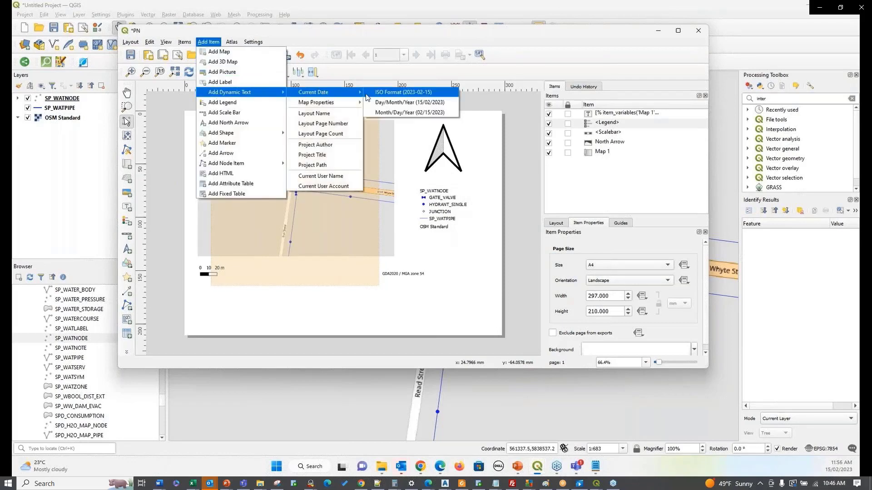
click(381, 102)
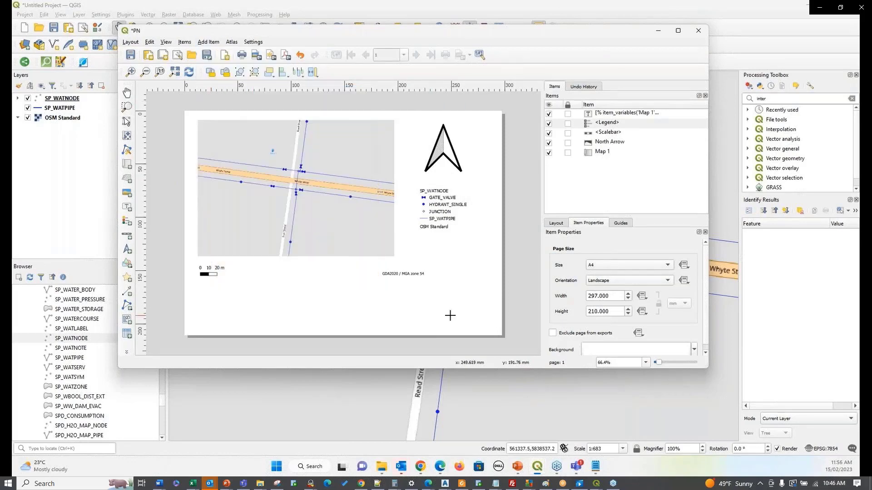
drag(386, 285, 450, 306)
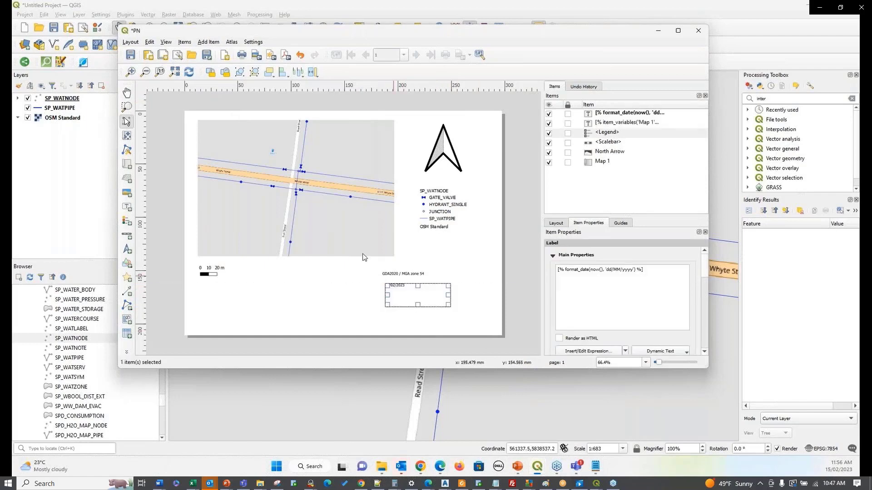
click(327, 249)
- Add a text label below the map, between the scale bar and the CRS and date texts
click(205, 43)
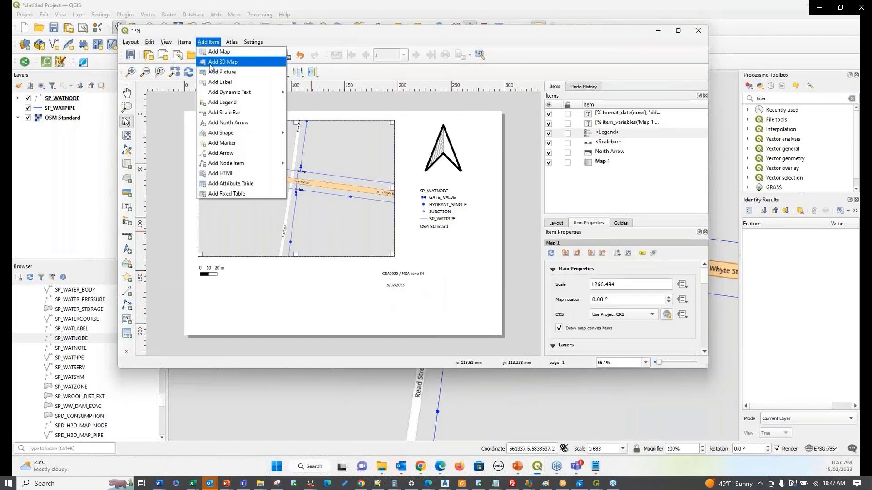
click(220, 82)
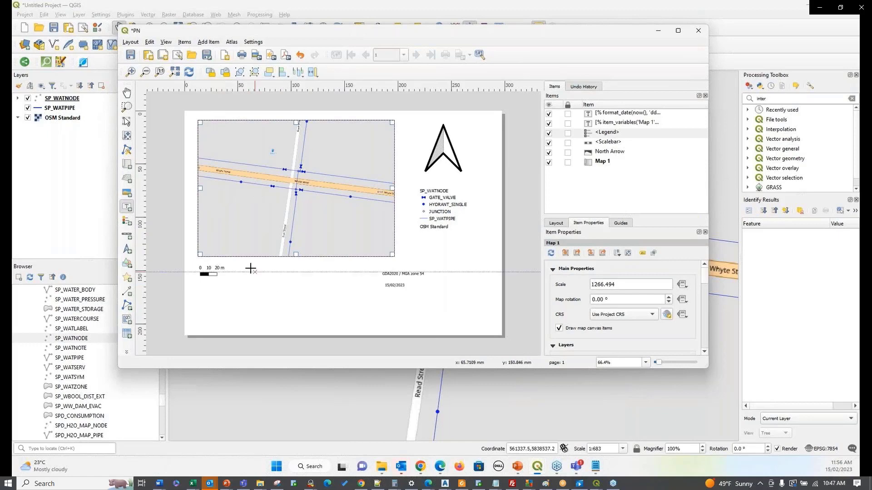
drag(250, 268, 356, 310)
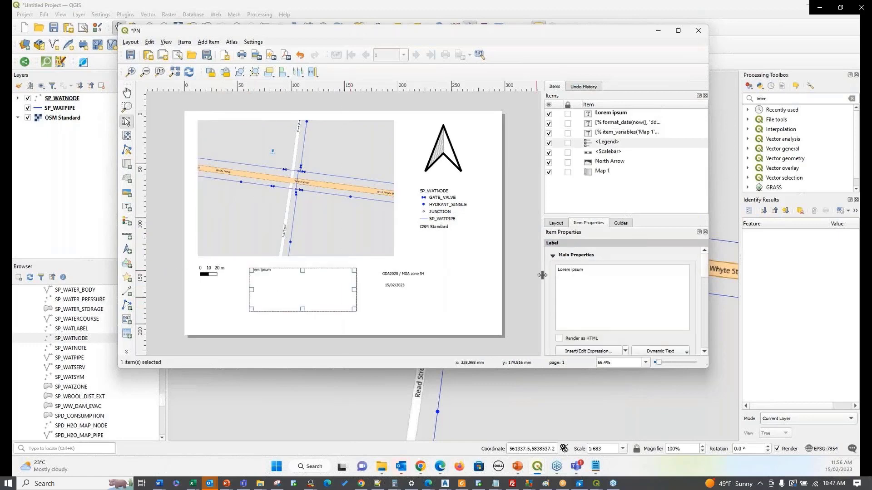
- Replace the new label's placeholder text with "MAp topiv"
key(BackSpace)
key(BackSpace)
key(BackSpace)
key(BackSpace)
key(BackSpace)
key(BackSpace)
key(BackSpace)
key(BackSpace)
key(BackSpace)
text(MA)
- Set the "MAp topiv" label's font size to 30 points
scroll(629, 309, down, 2)
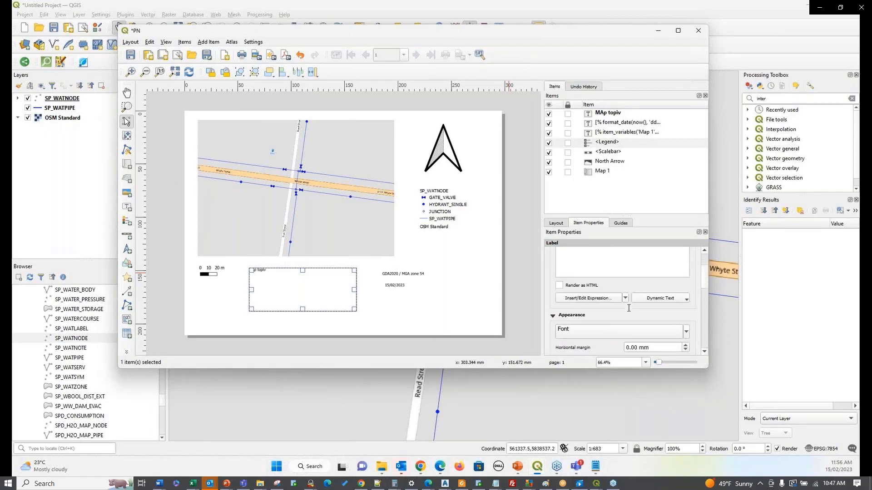
click(685, 332)
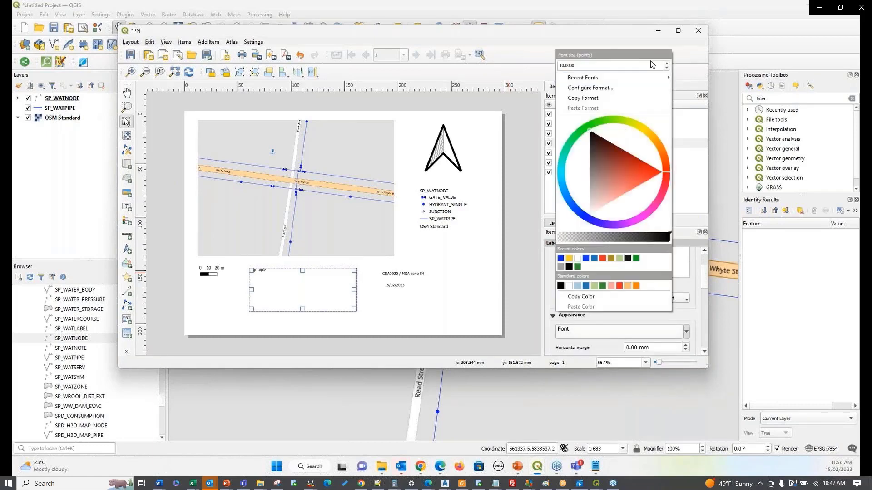
double_click(566, 67)
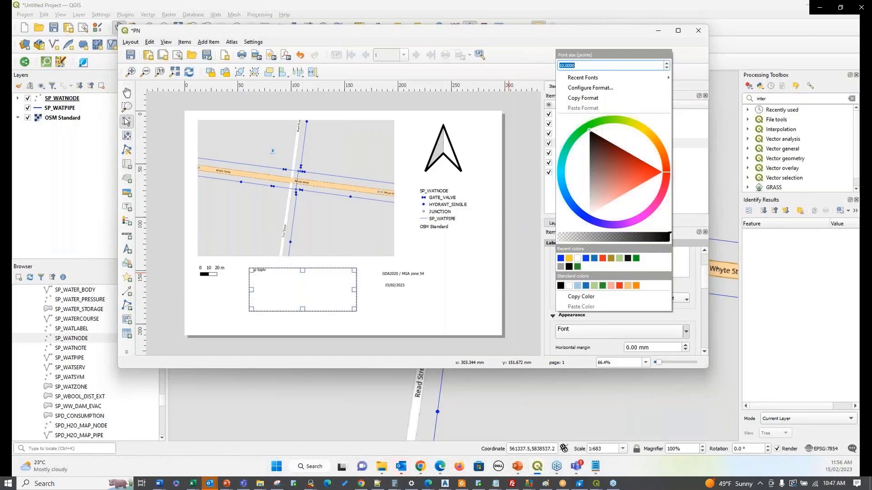
text(30)
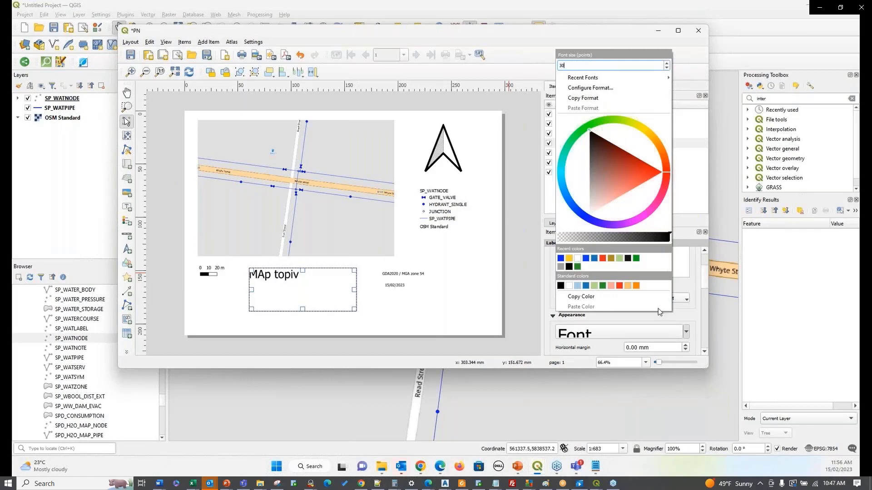
key(Return)
click(549, 32)
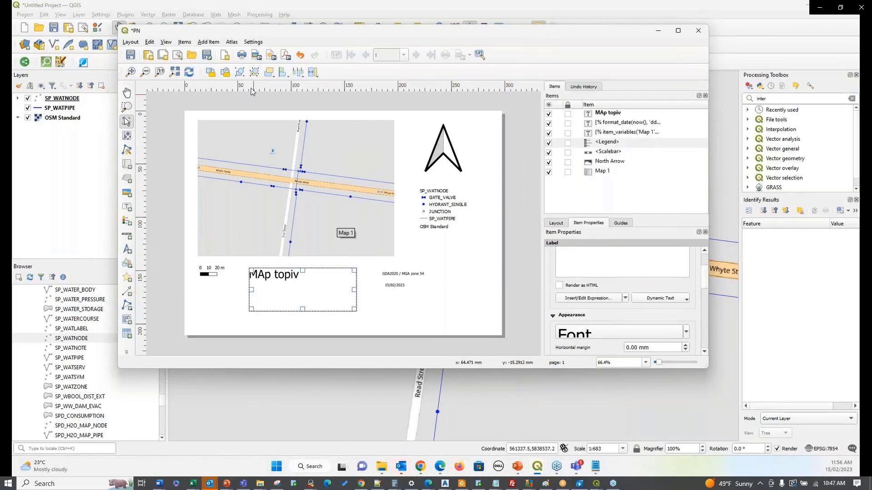
click(130, 41)
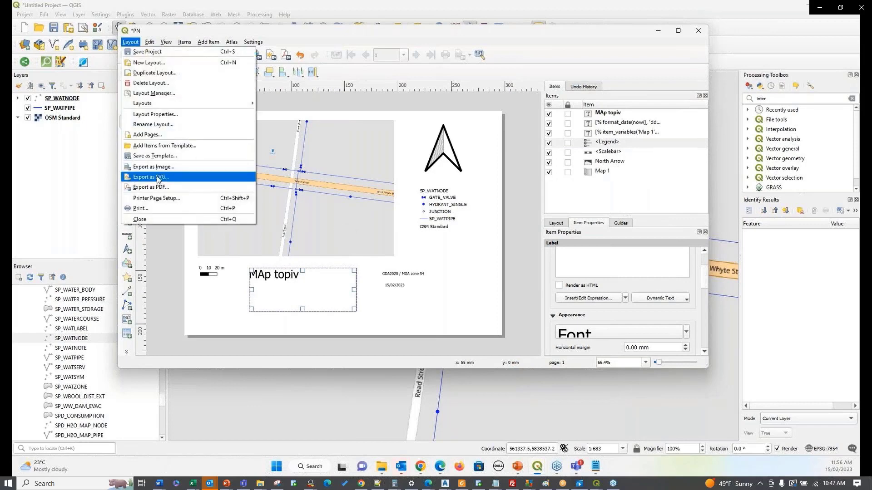
click(108, 183)
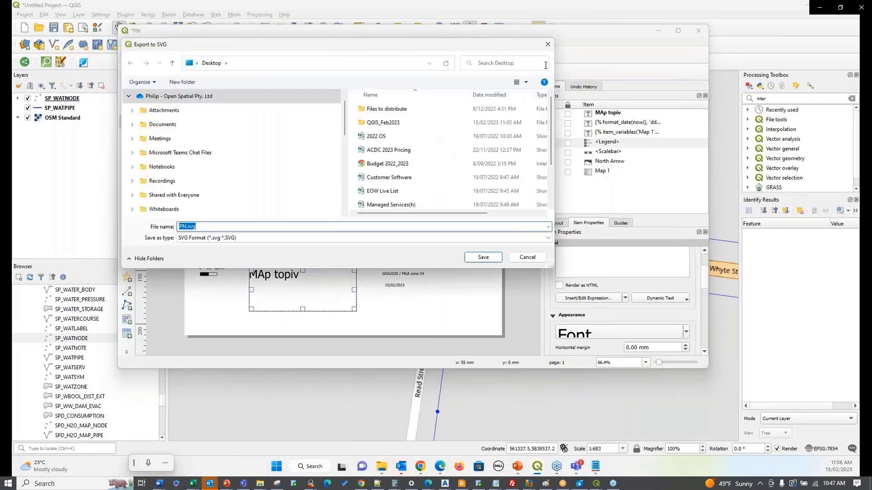
click(549, 45)
click(130, 42)
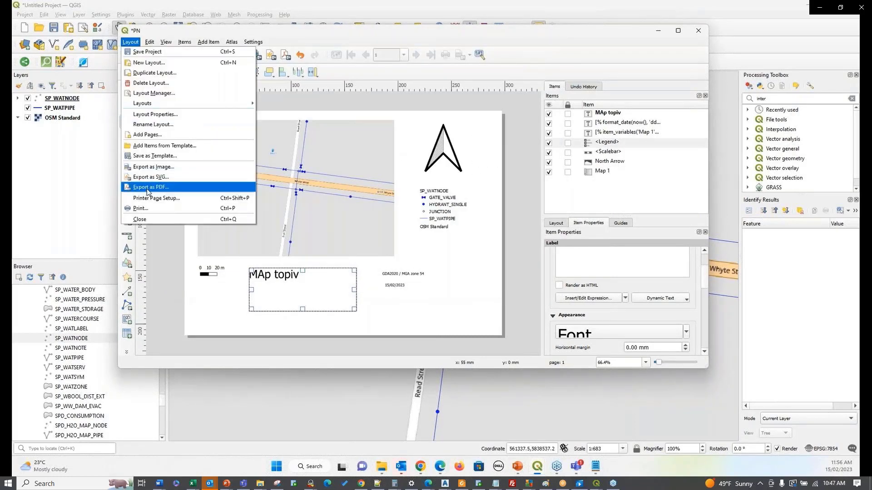
- Return to the main project window and add the Bing Satellite basemap from QuickMapServices
click(70, 161)
click(215, 15)
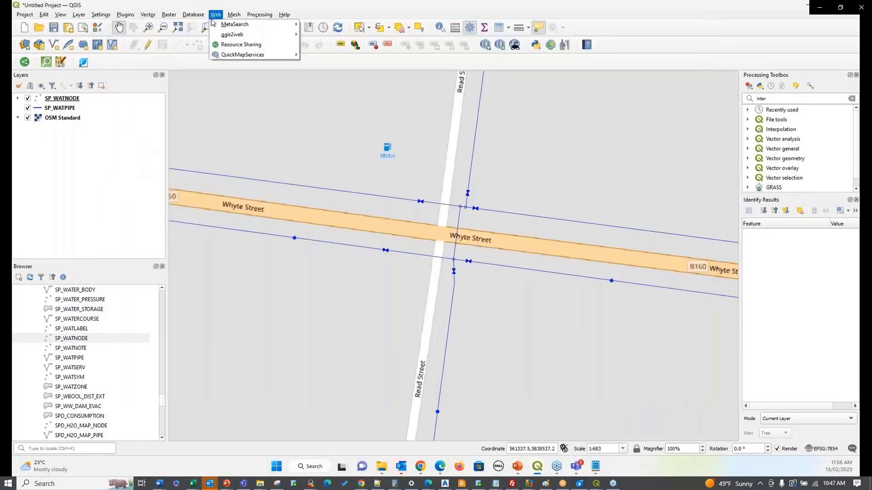
mouse_move(245, 55)
mouse_move(319, 77)
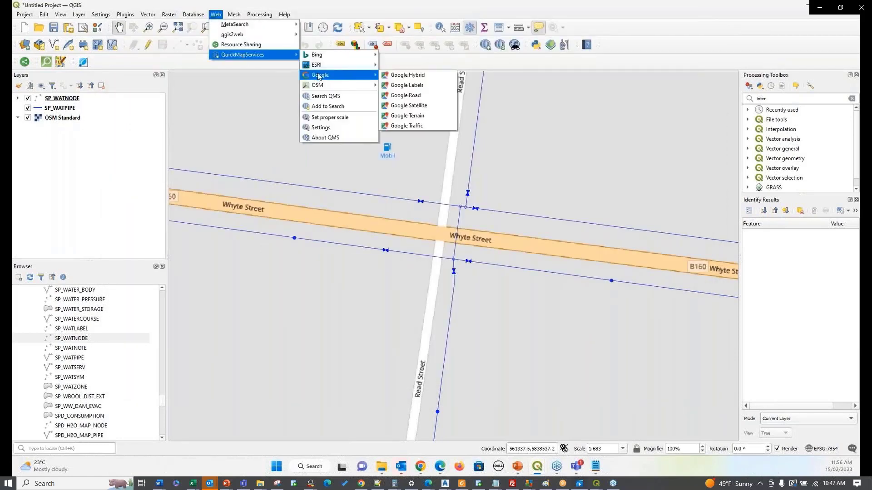
mouse_move(325, 56)
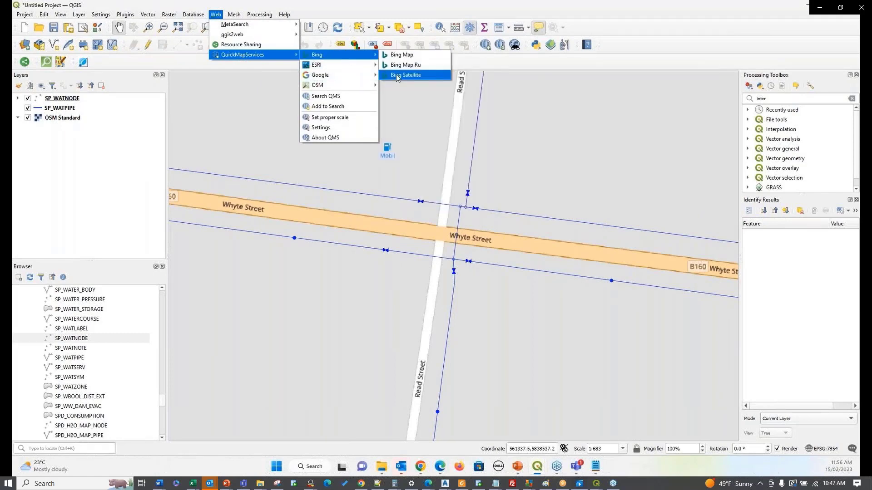
click(397, 75)
- Add the Google Satellite basemap from QuickMapServices
click(216, 15)
mouse_move(223, 56)
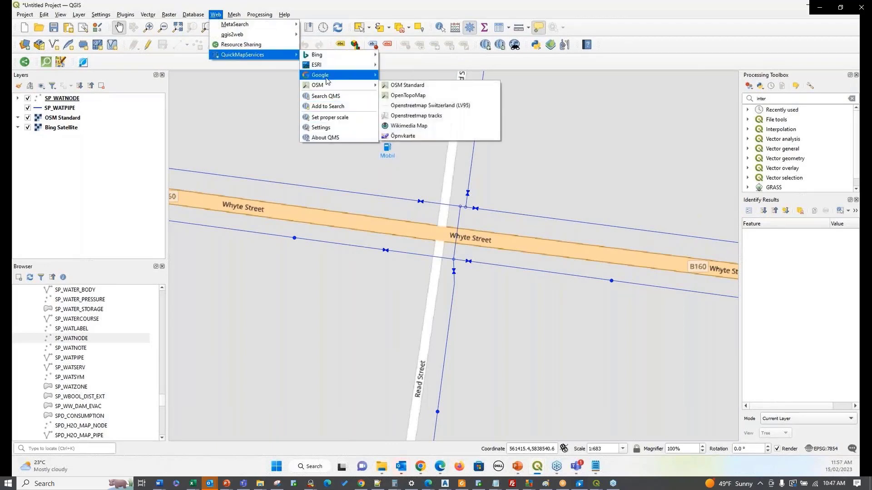
mouse_move(327, 79)
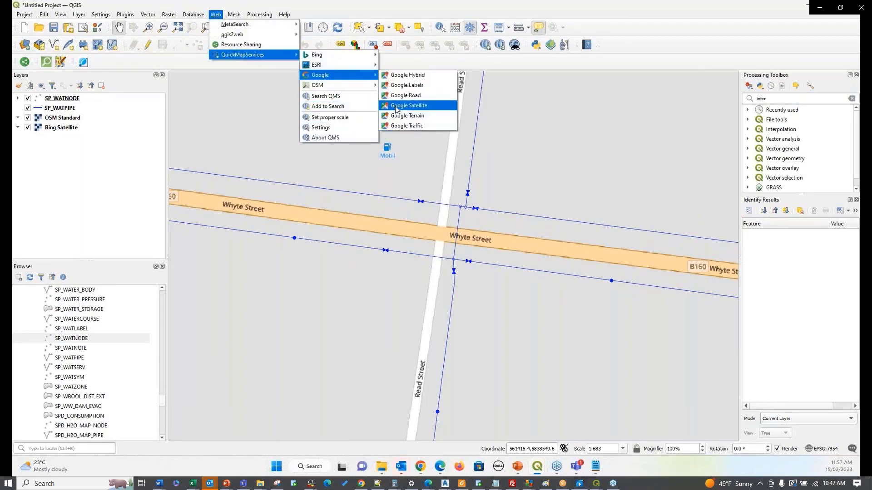
click(396, 107)
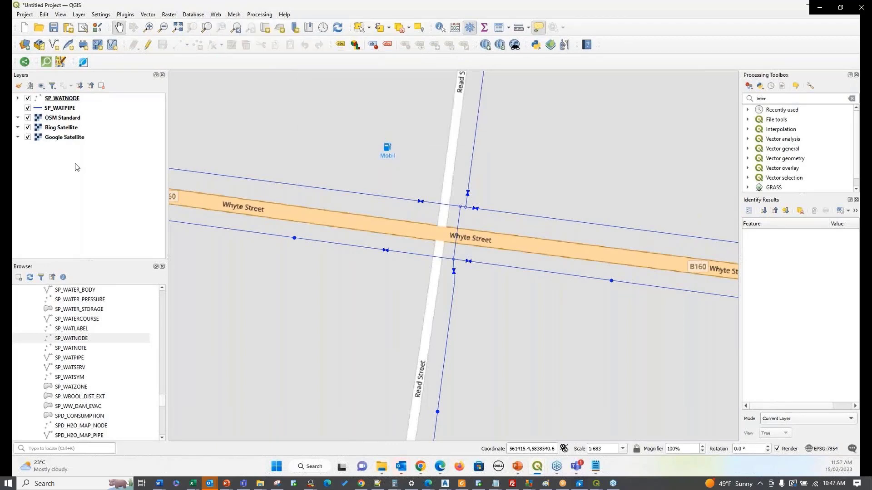
- Compare the Bing and Google satellite imagery by hiding OSM Standard and toggling Bing Satellite, leaving all basemaps switched on
click(27, 118)
click(28, 128)
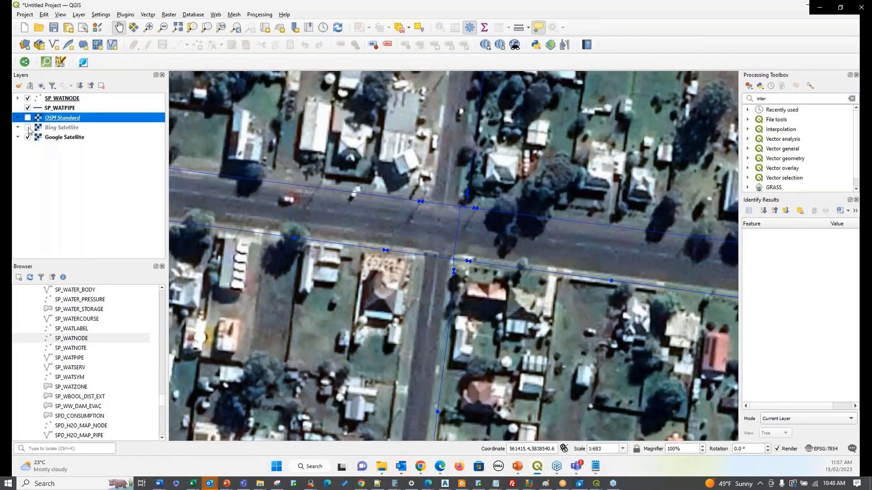
click(28, 128)
click(28, 128)
click(28, 128)
click(28, 128)
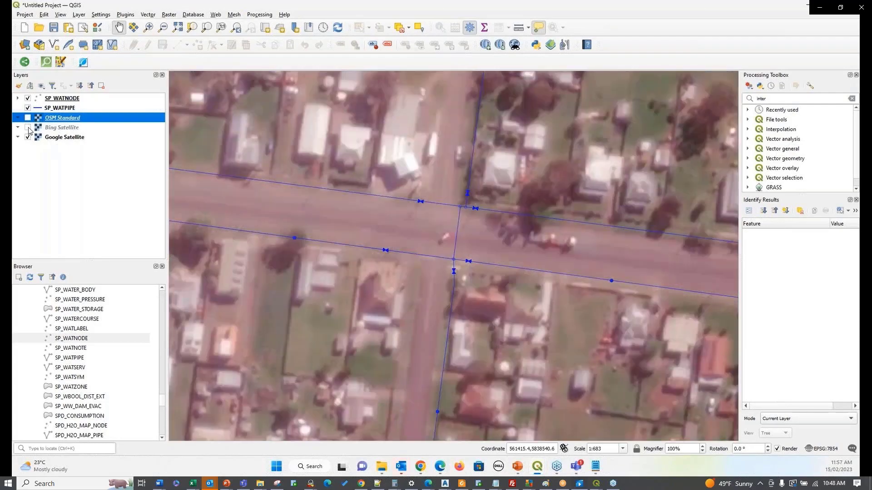
click(29, 118)
click(28, 127)
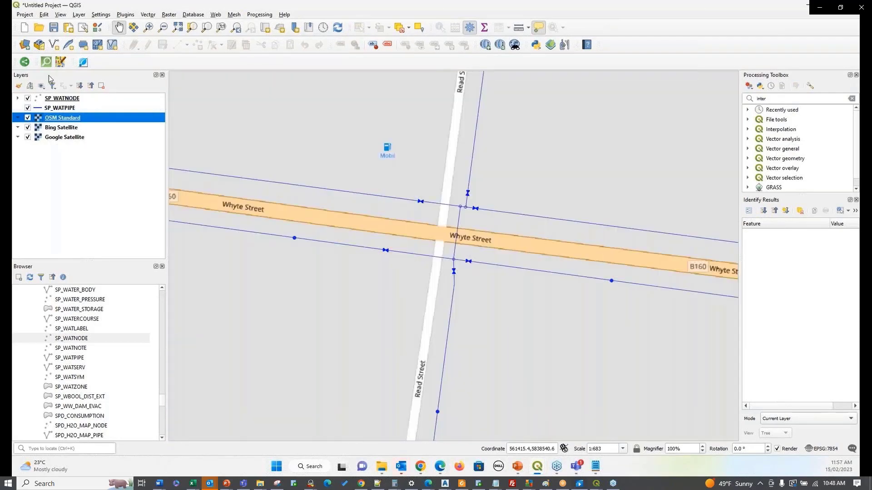
click(25, 14)
click(193, 14)
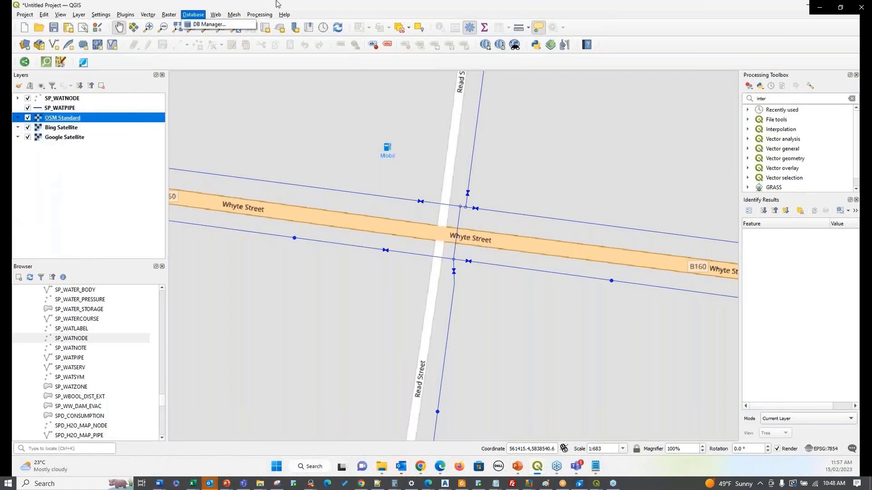
mouse_move(79, 15)
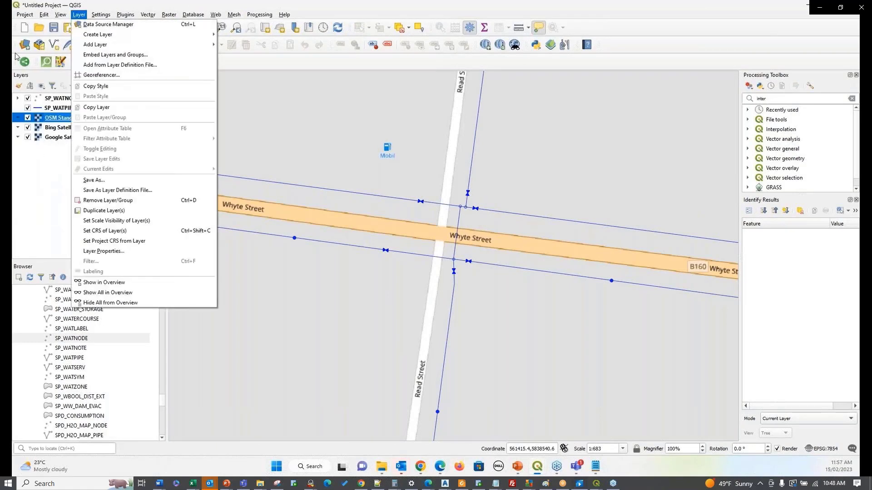
click(16, 56)
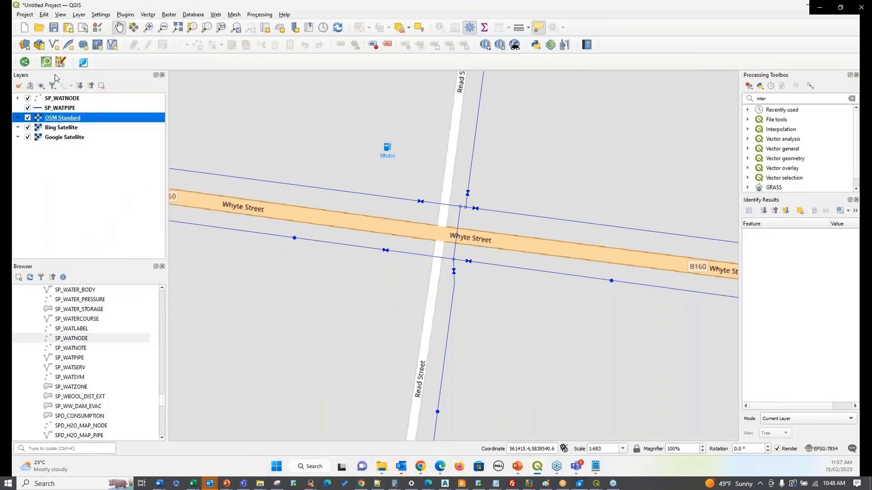
- Export the current map view to the Desktop as a Geospatial PDF (GeoPDF) named Layers
click(25, 15)
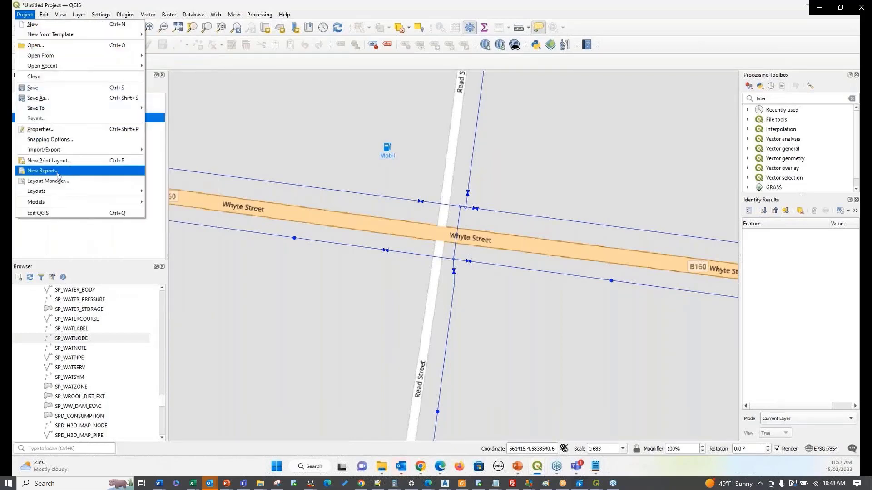
mouse_move(61, 192)
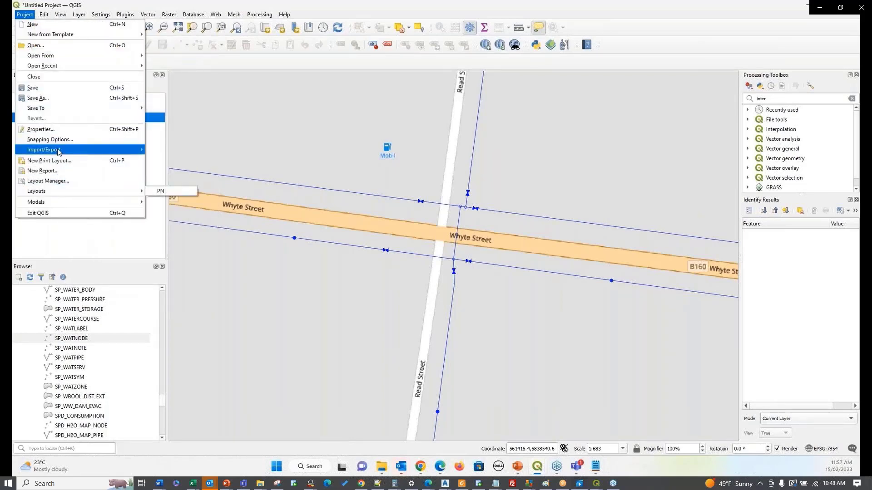
mouse_move(60, 152)
click(176, 164)
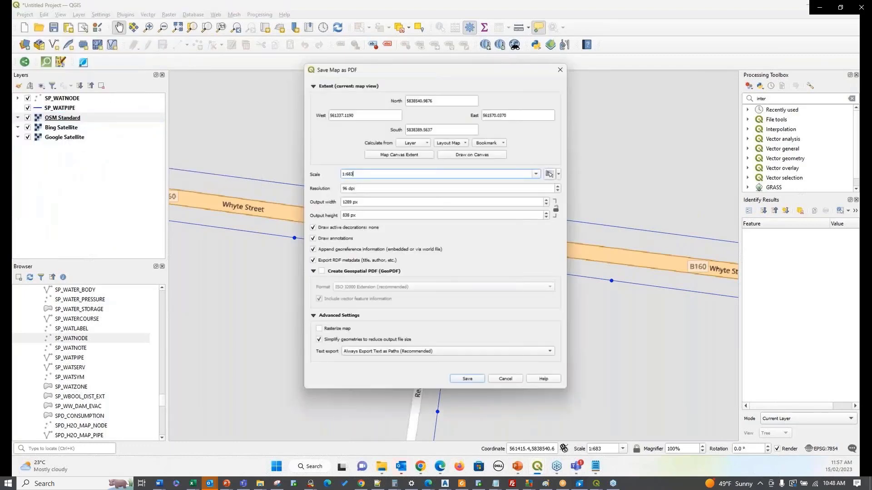
click(321, 272)
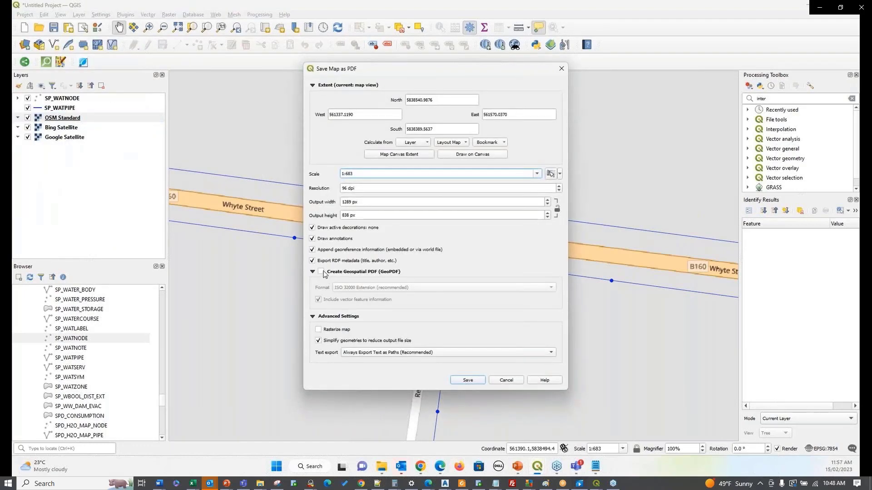
click(468, 380)
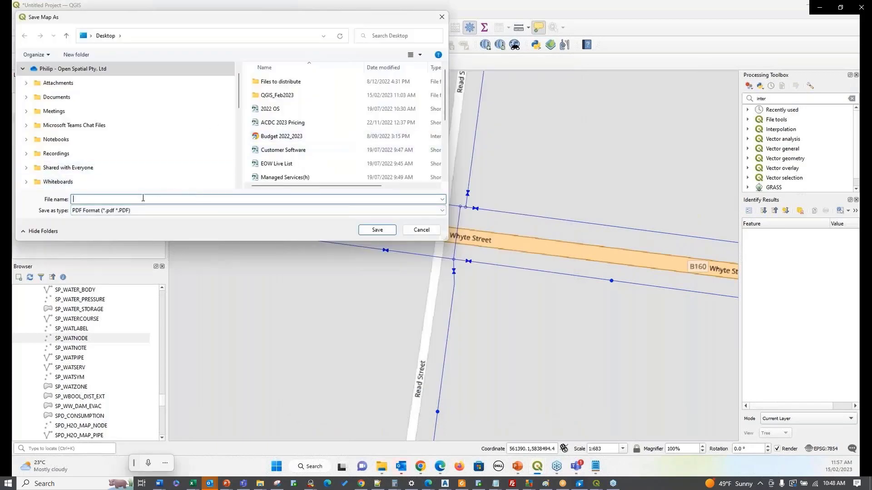
text(Layers)
click(377, 230)
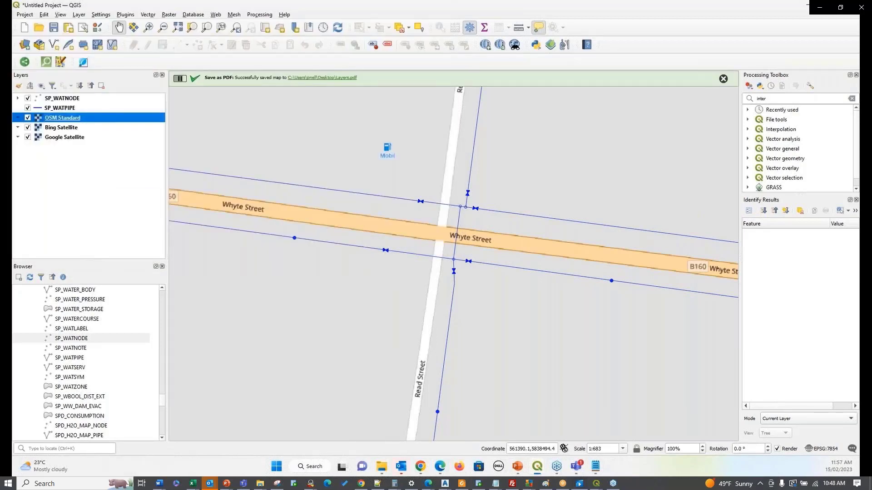
- Open the exported Layers.pdf in the PDF reader, toggle its basemap and SP_WATPIPE layers to check them, and close the reader
click(322, 78)
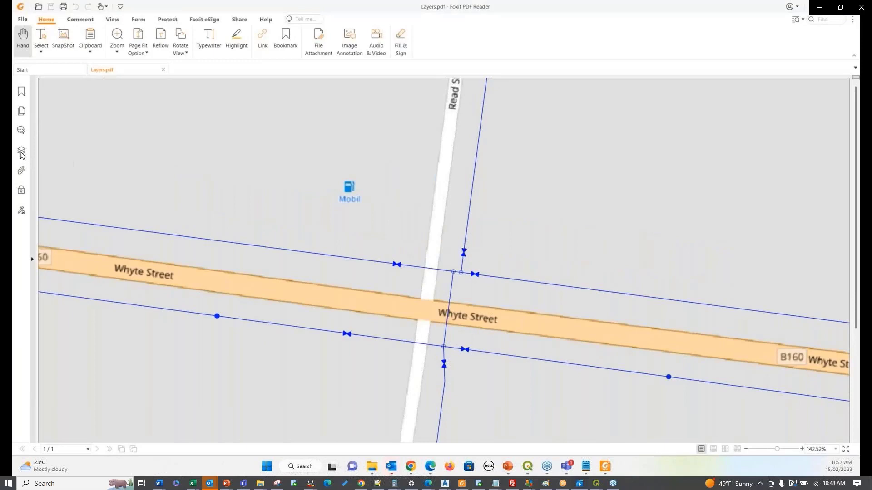
click(22, 152)
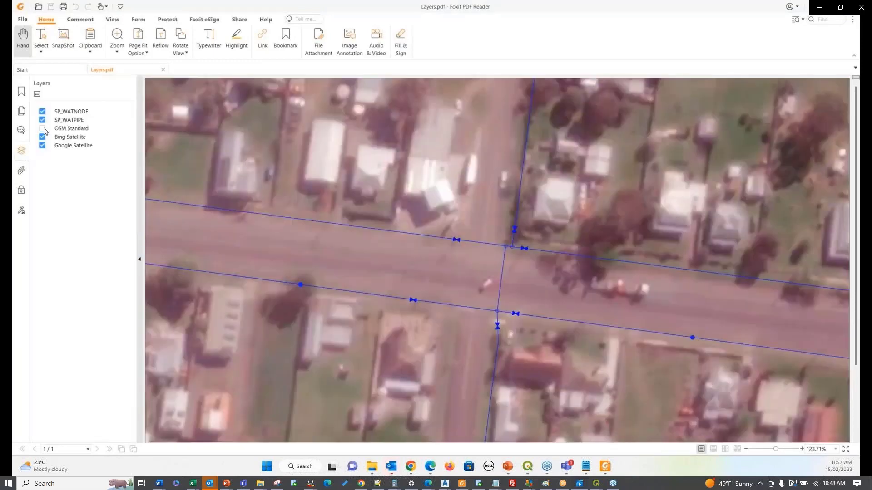
click(42, 137)
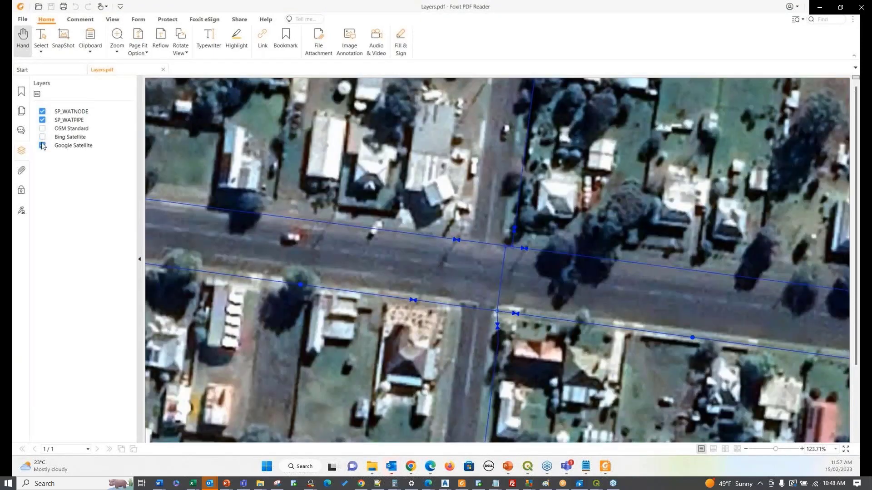
click(42, 147)
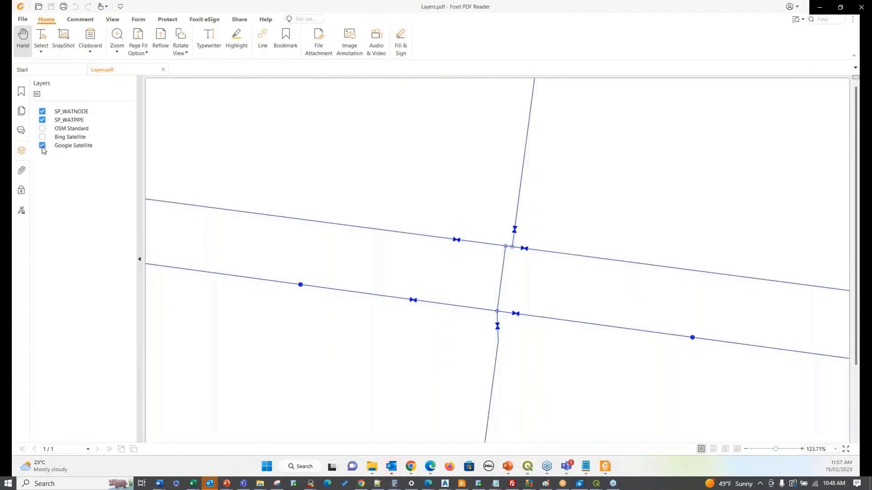
click(42, 137)
click(42, 129)
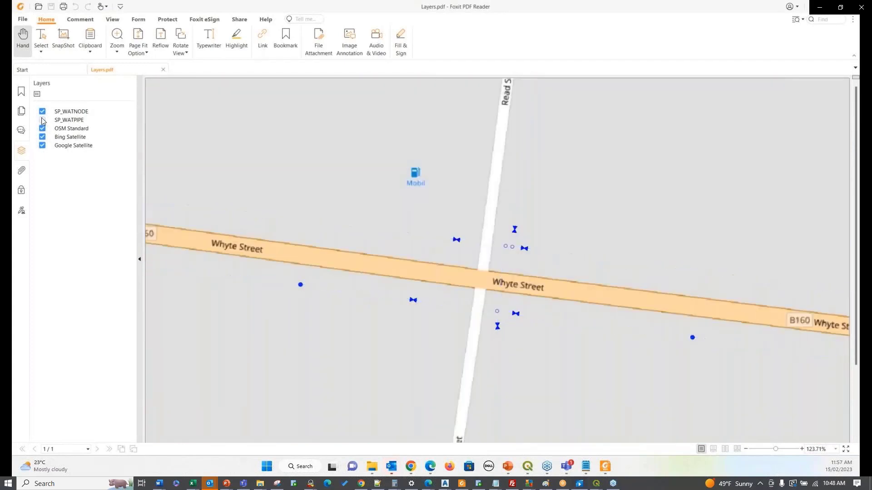
click(42, 120)
click(42, 146)
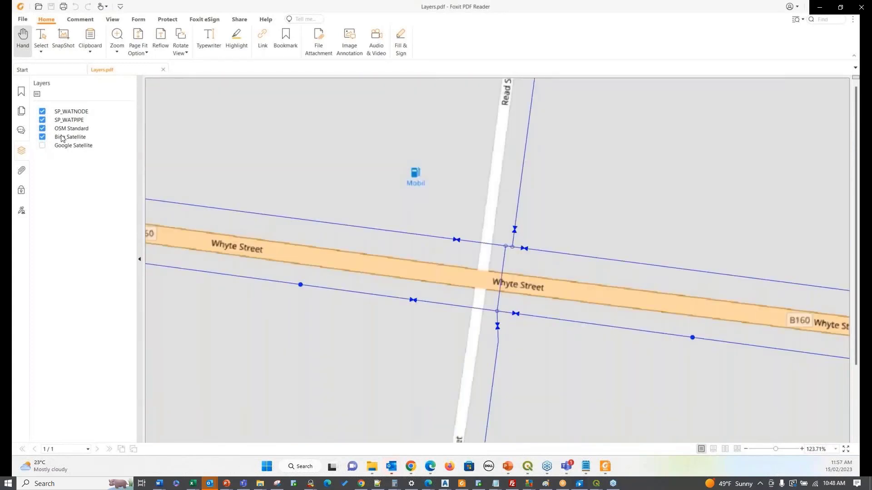
click(848, 7)
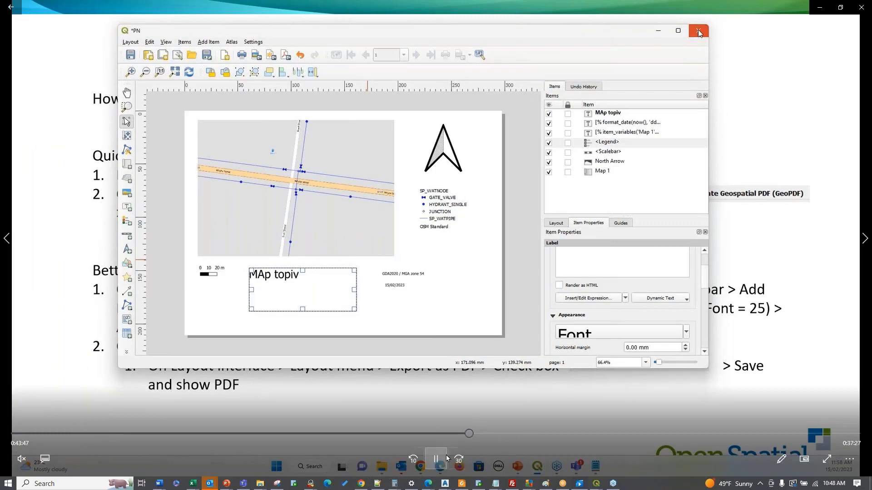
- Seek the playing demonstration video back to about 0:42:57, at the basemap comparison
click(448, 429)
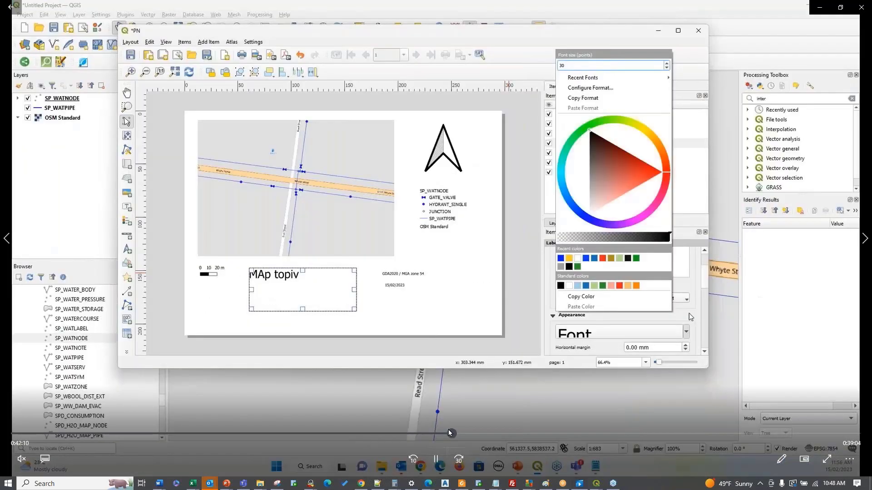
drag(445, 429, 457, 433)
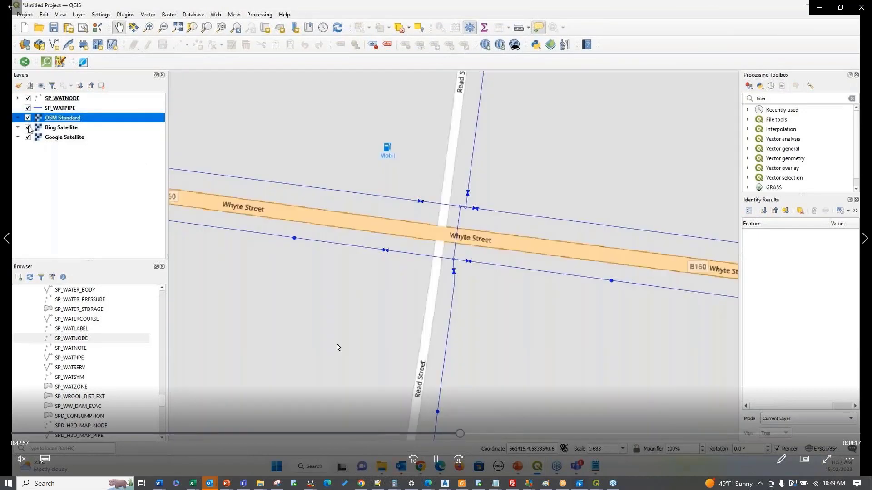
- Pause the video, seek forward to the Layers.pdf layer check, resume playback and move on to the QGIS URL integration slide
click(437, 459)
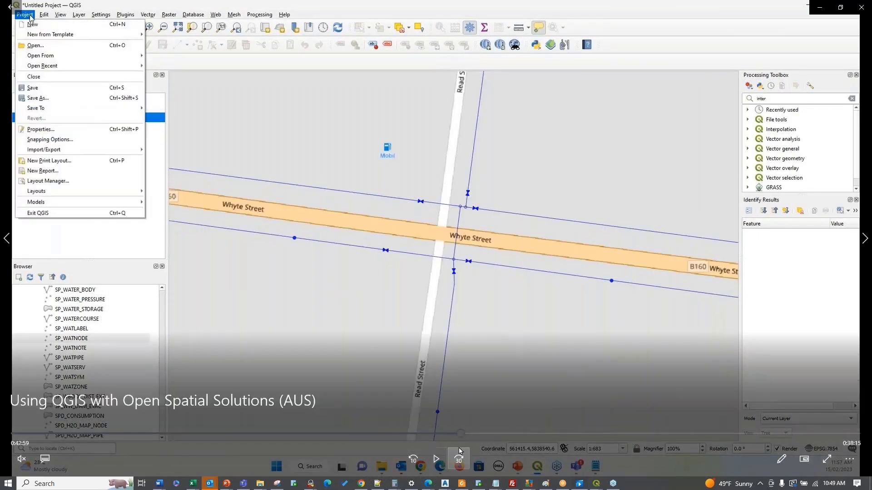
drag(462, 439, 460, 436)
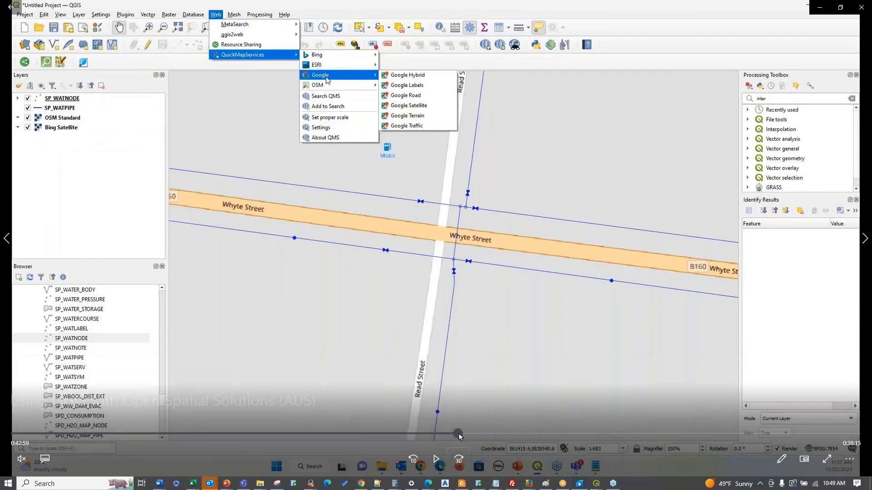
drag(460, 435, 467, 433)
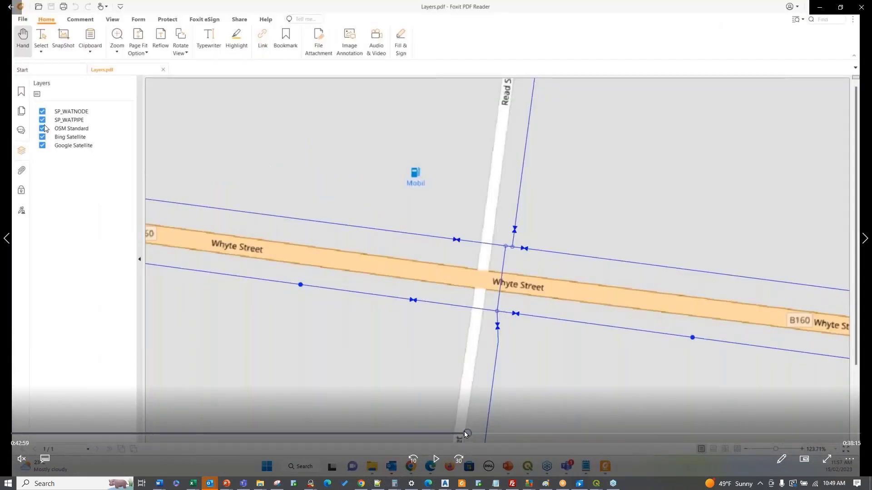
click(436, 460)
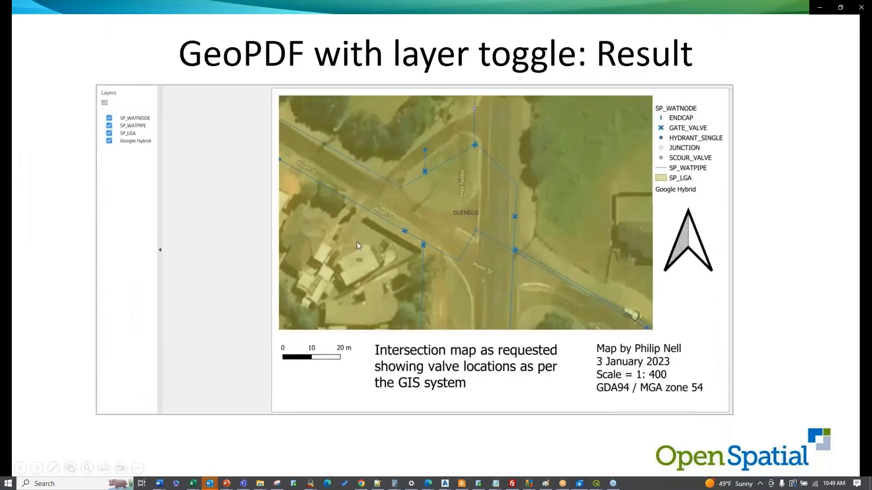
click(391, 234)
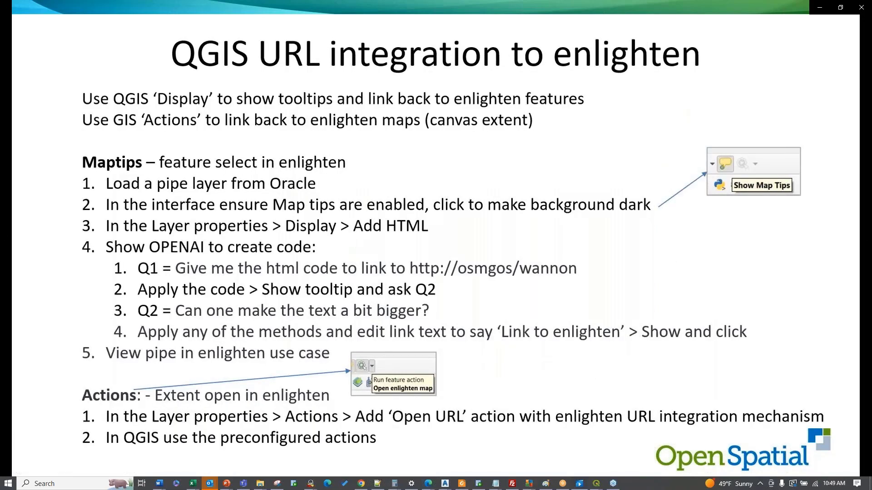
- Seek the video past the QGIS URL integration slide to the SP_WATPIPE layer properties at about 0:47:23
mouse_move(286, 368)
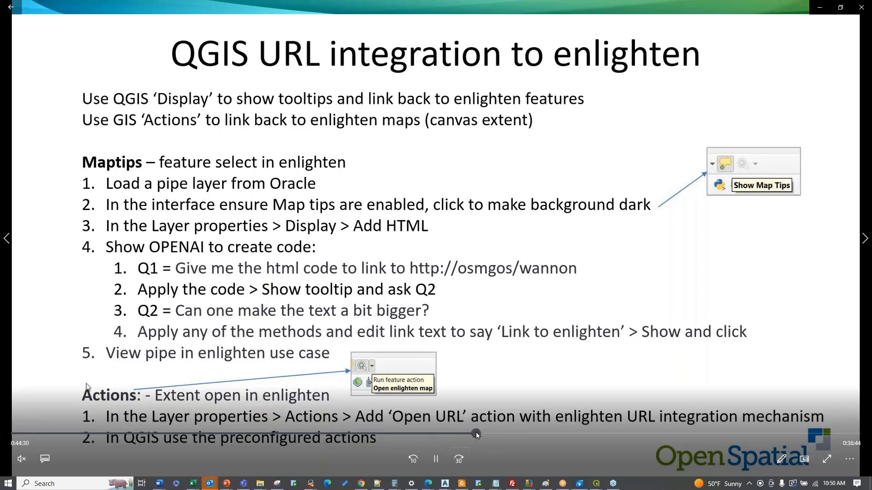
drag(478, 433, 479, 433)
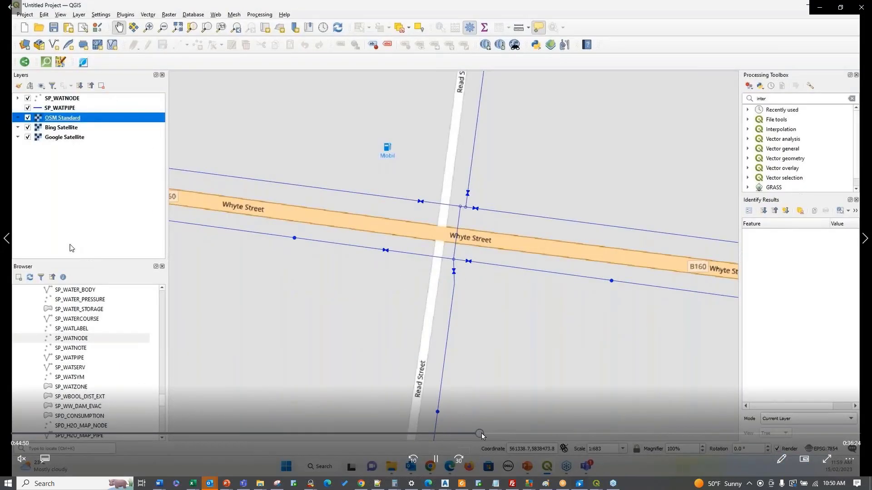
mouse_move(479, 434)
mouse_down()
mouse_move(488, 436)
mouse_move(476, 436)
mouse_up()
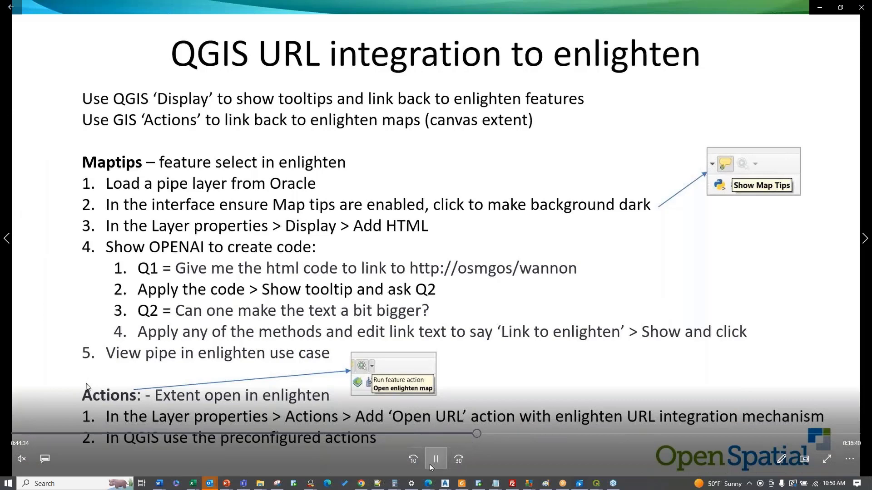
drag(476, 435, 509, 437)
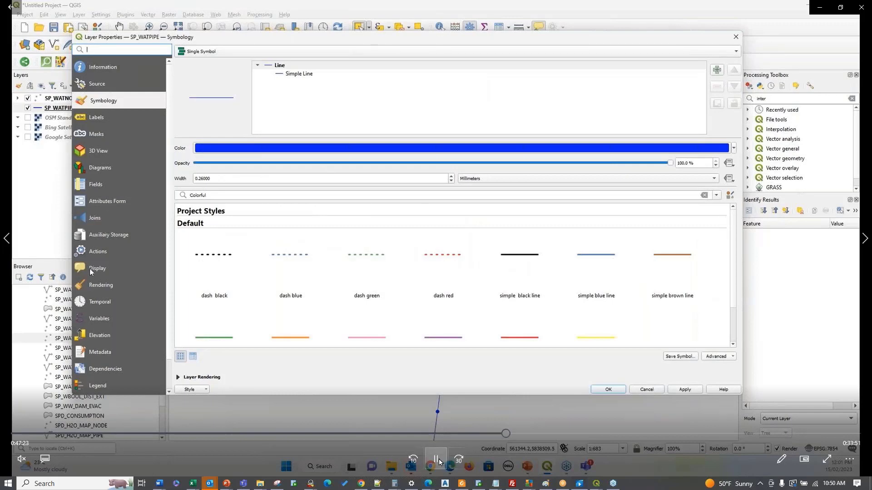
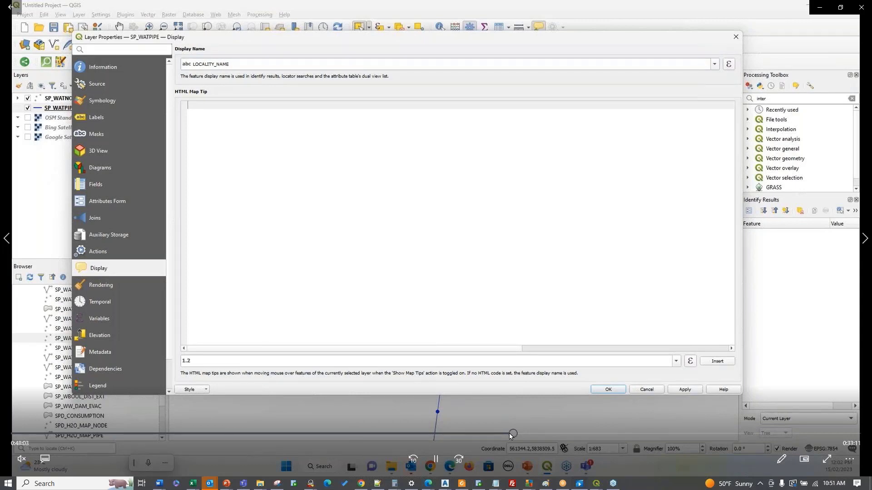
- Seek the video ahead to the empty ChatGPT chat, pause at 0:48:41 while the prompt is being entered, and resume playback
drag(510, 436, 517, 435)
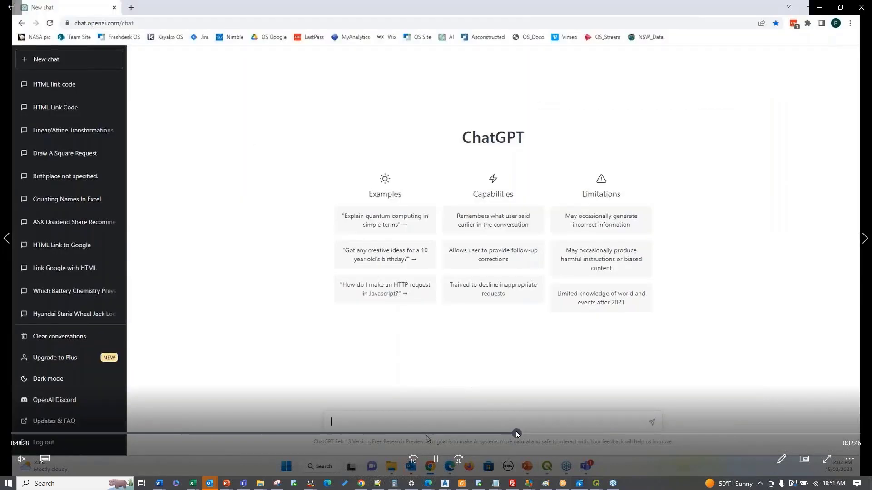
drag(516, 434, 519, 435)
click(436, 460)
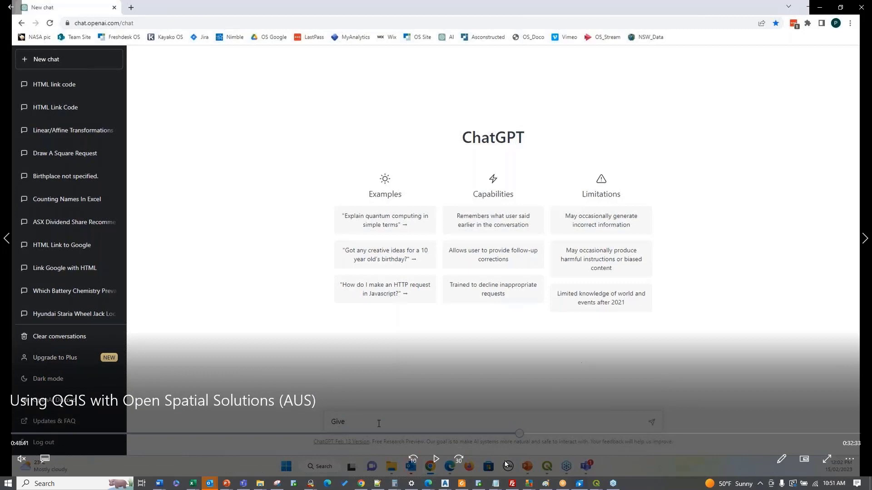
click(442, 456)
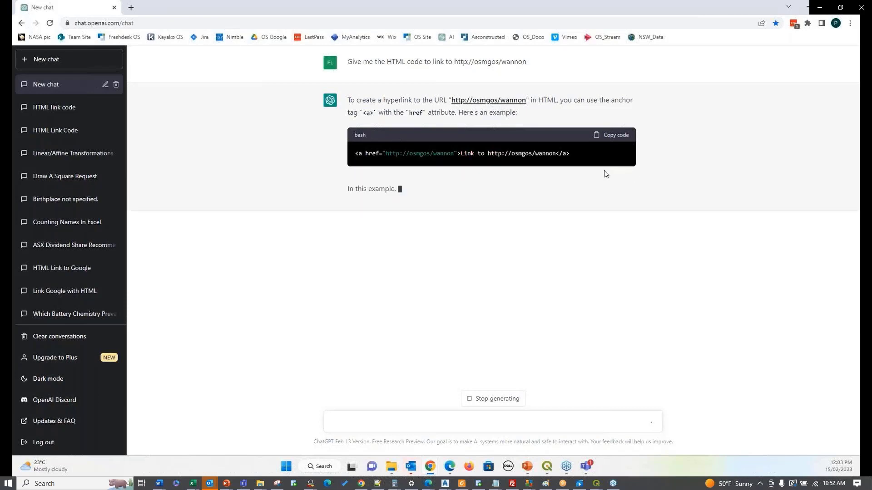
click(610, 135)
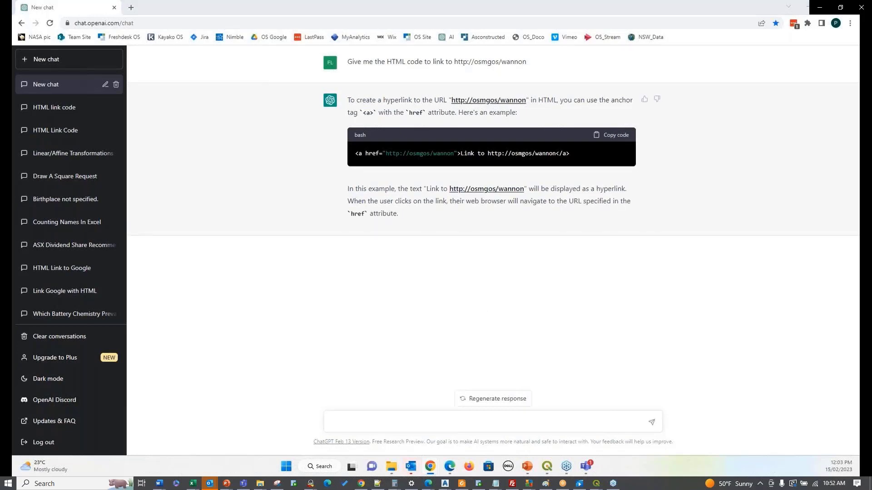
key(alt+Tab)
key(ctrl+v)
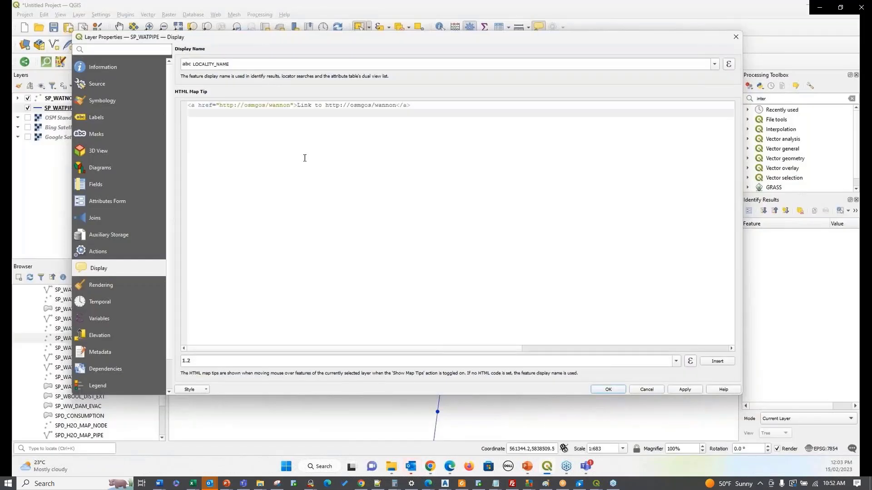
key(BackSpace)
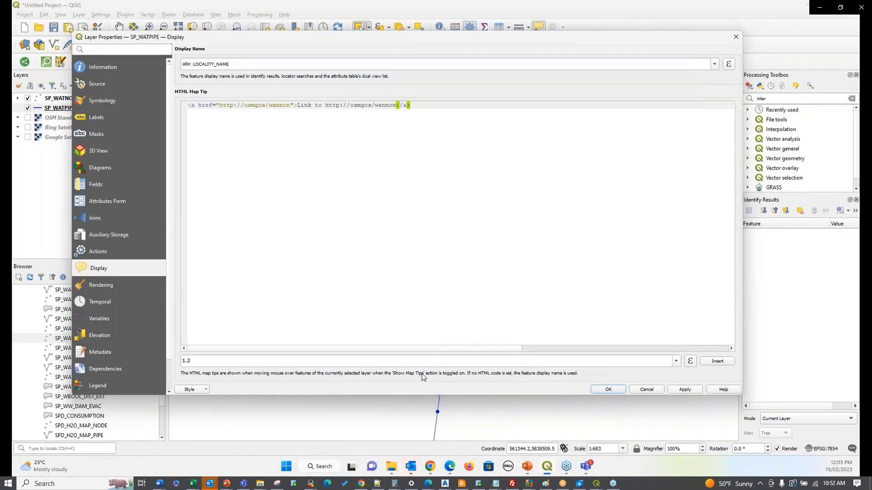
click(685, 389)
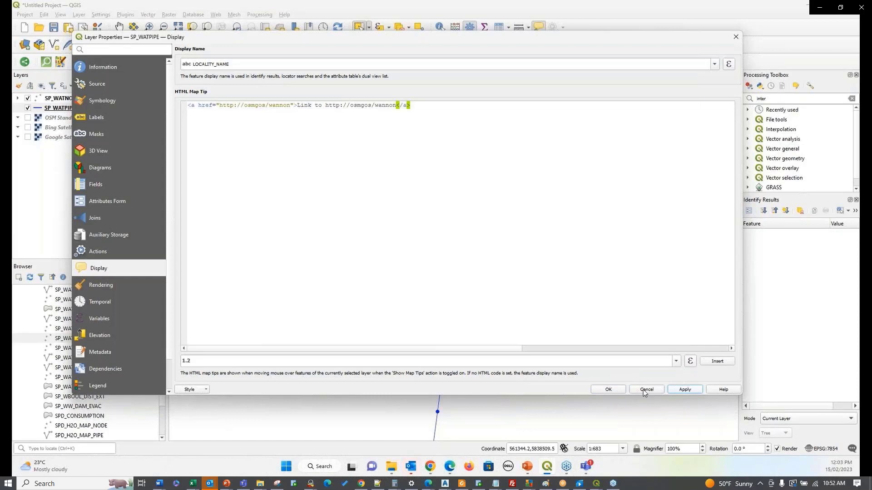
click(616, 390)
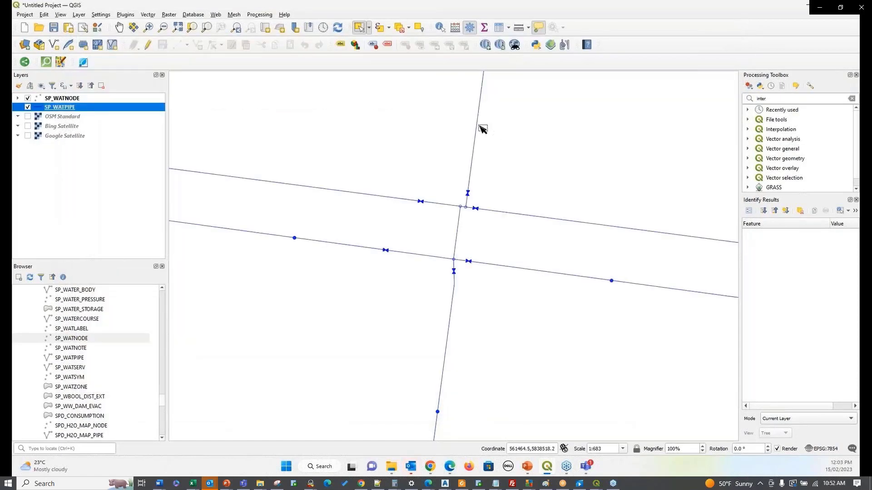
mouse_move(479, 129)
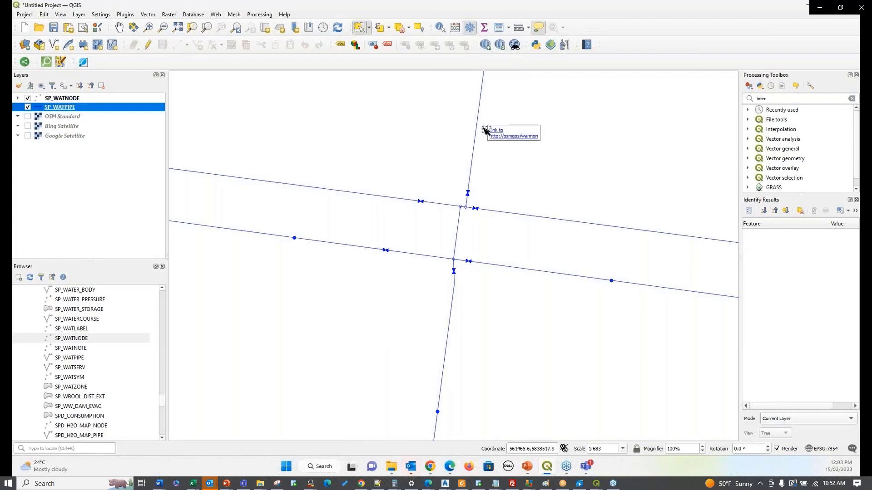
click(500, 136)
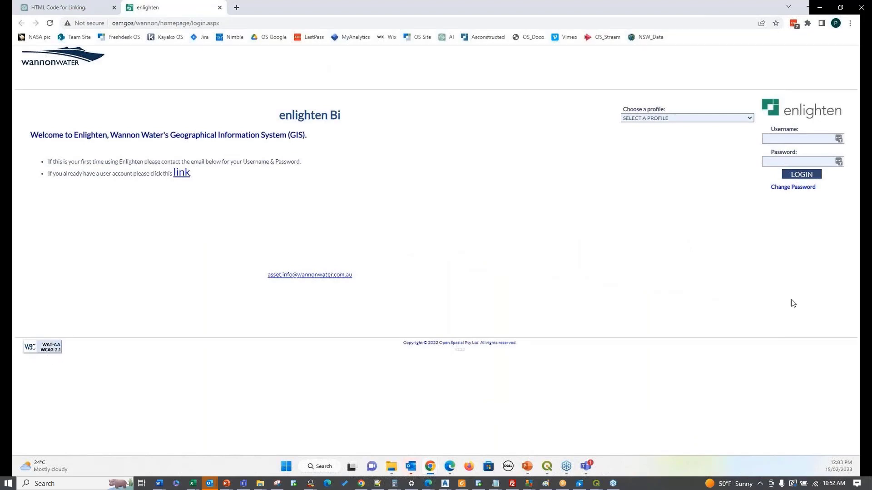
- Seek the video to about 0:49:47, pause it on the enlighten login page, and resume playback
mouse_move(510, 397)
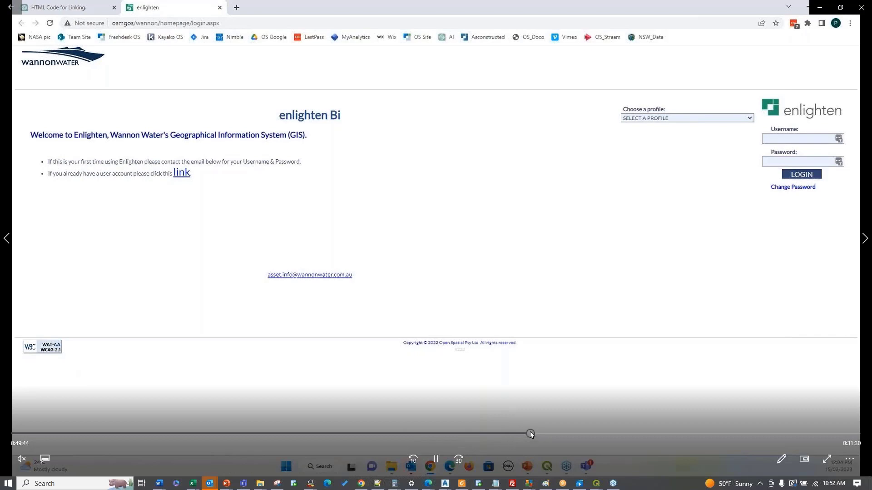
mouse_move(530, 431)
mouse_down()
mouse_move(539, 431)
mouse_move(532, 433)
mouse_up()
click(436, 459)
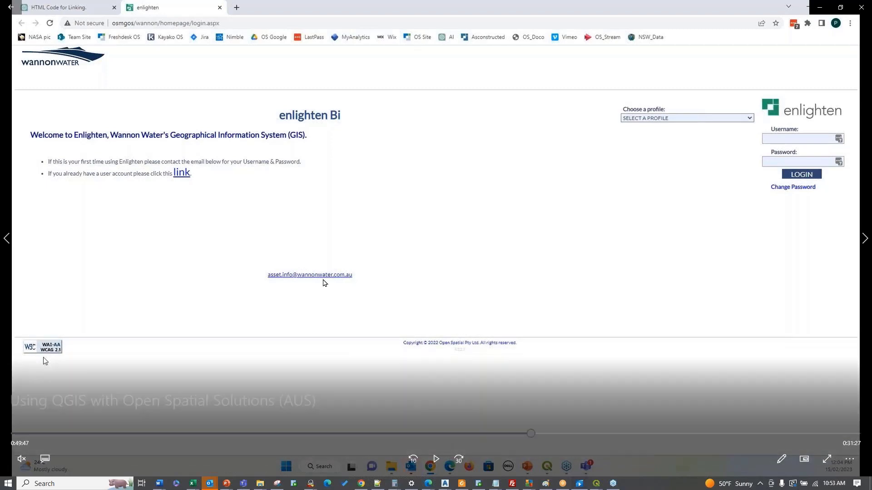
click(429, 459)
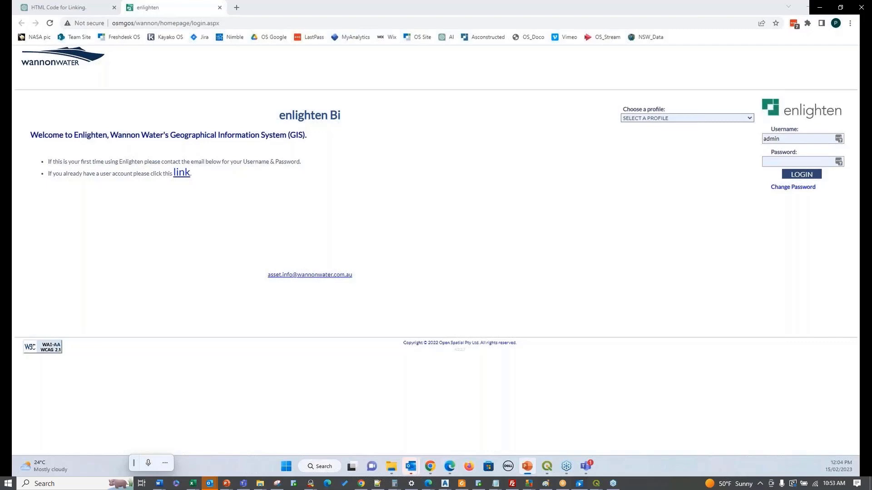
- Seek the video past the enlighten login and the reopened map tip properties to the ChatGPT follow-up request for bigger link text
mouse_move(168, 244)
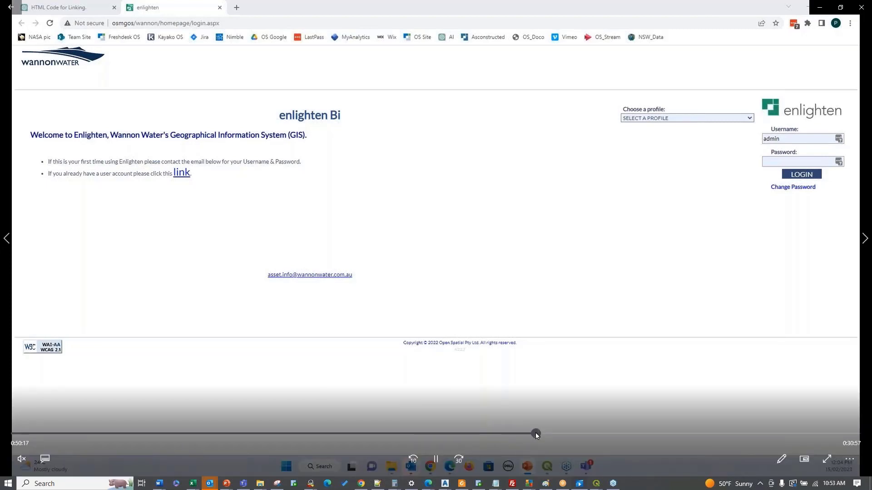
drag(535, 433, 536, 433)
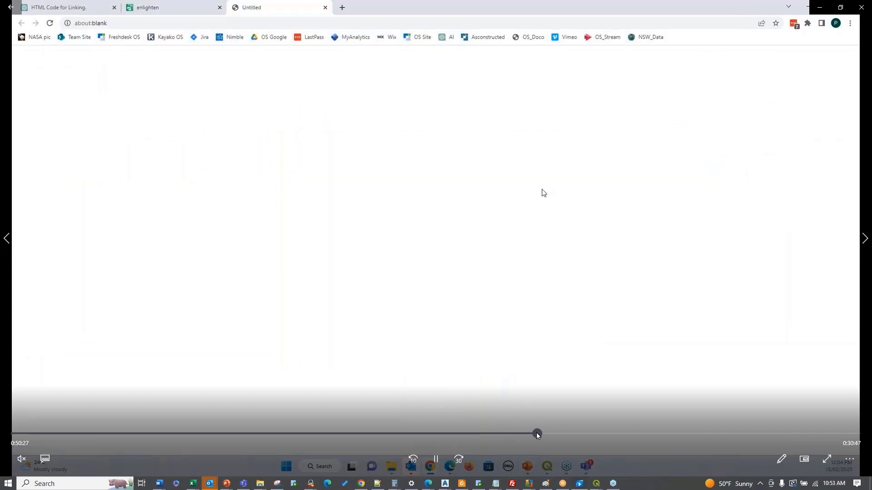
click(536, 433)
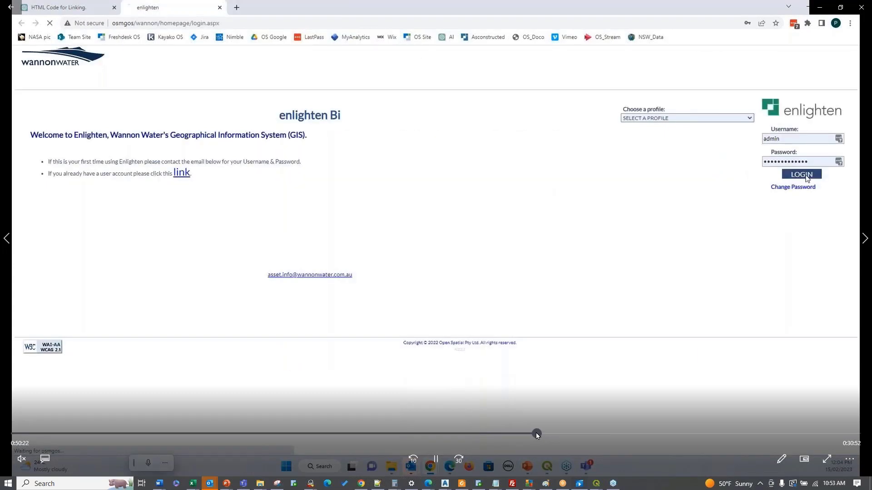
drag(536, 434, 540, 434)
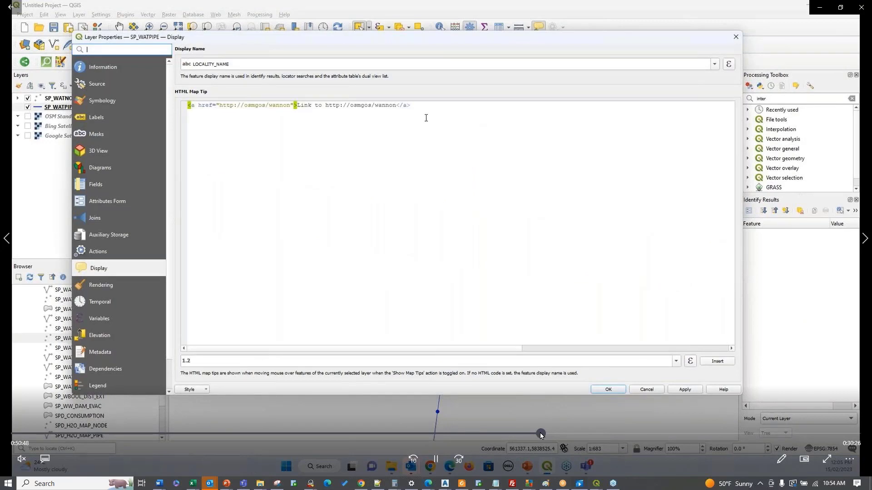
drag(540, 436, 542, 436)
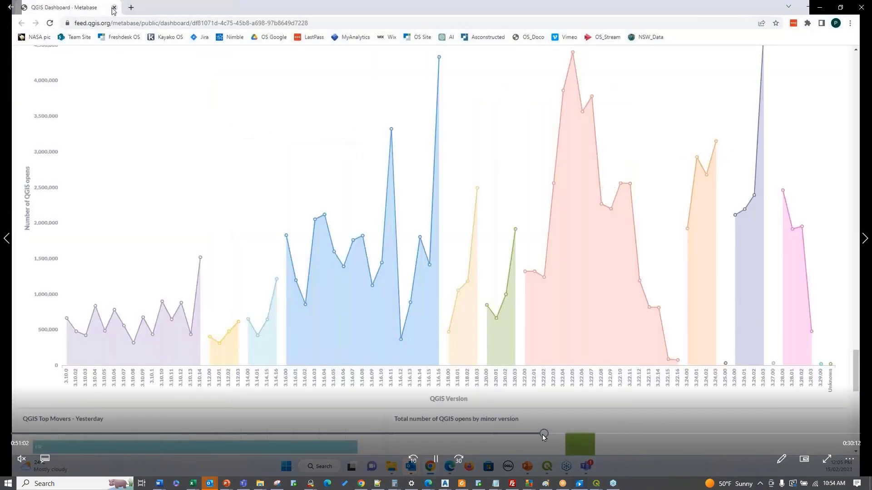
drag(543, 435, 549, 435)
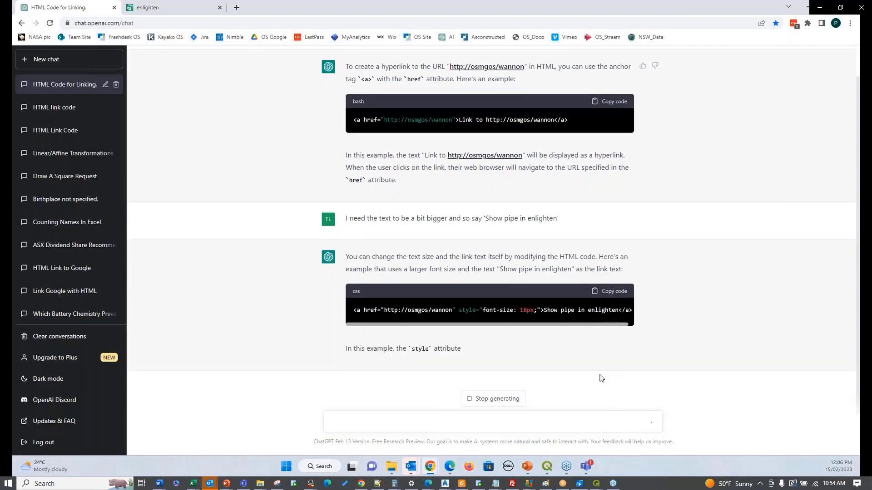
- Replace the SP_WATPIPE map tip with ChatGPT's 18px "Show pipe in enlighten" link code, apply it, and show the tip on a pipe
click(613, 290)
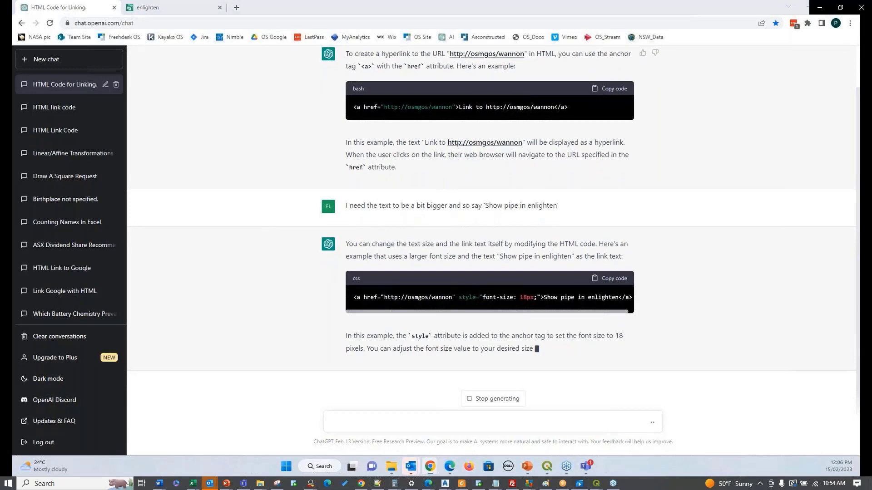
key(alt+Tab)
key(ctrl+a)
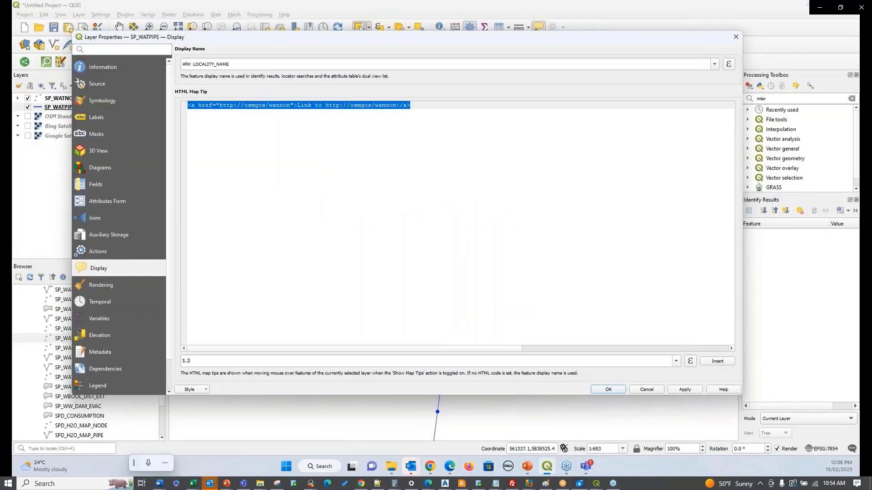
key(ctrl+v)
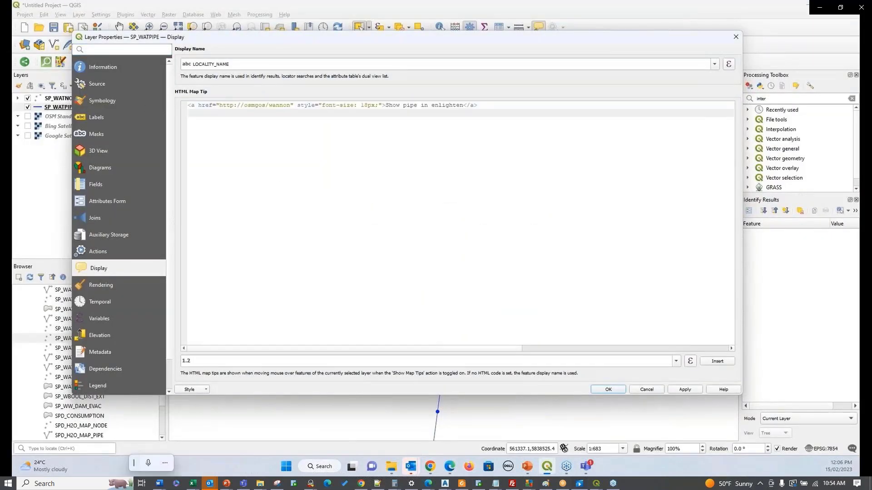
click(682, 391)
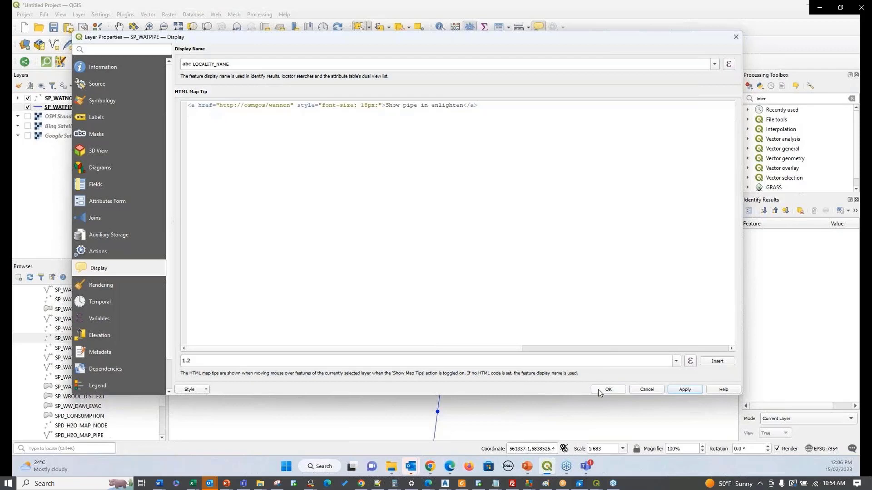
click(598, 390)
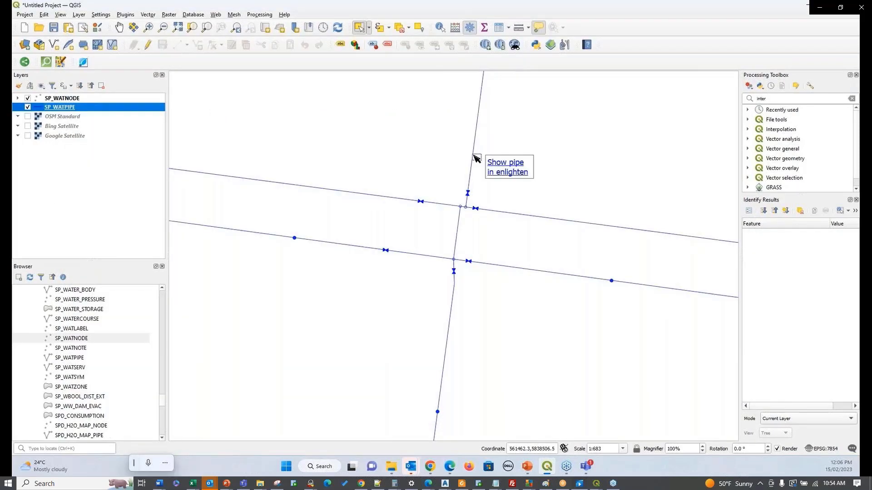
mouse_move(474, 155)
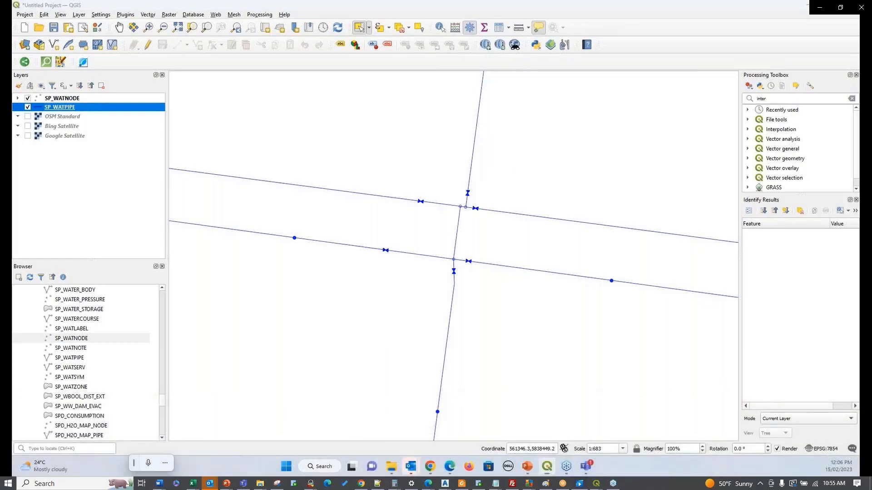
- Seek the video to the SP_WATPIPE map tip code containing the "View pipe in enlighten" link, pause there, and resume playback
mouse_move(508, 343)
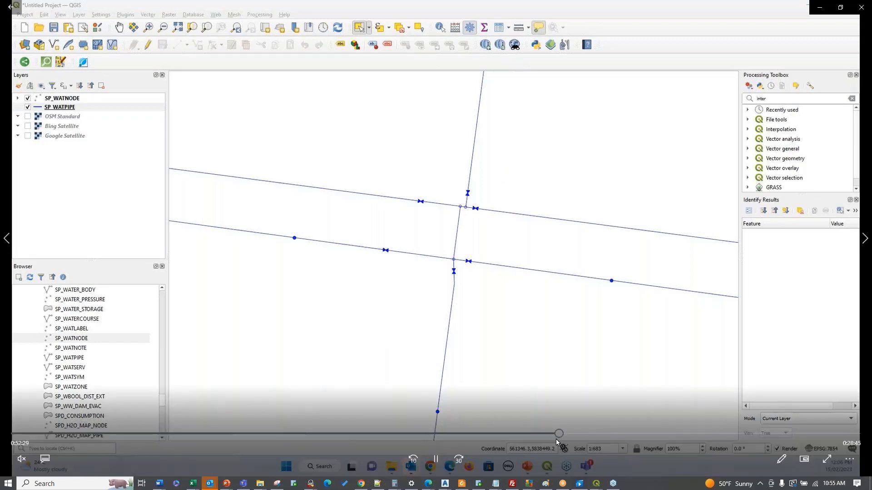
drag(562, 436, 563, 436)
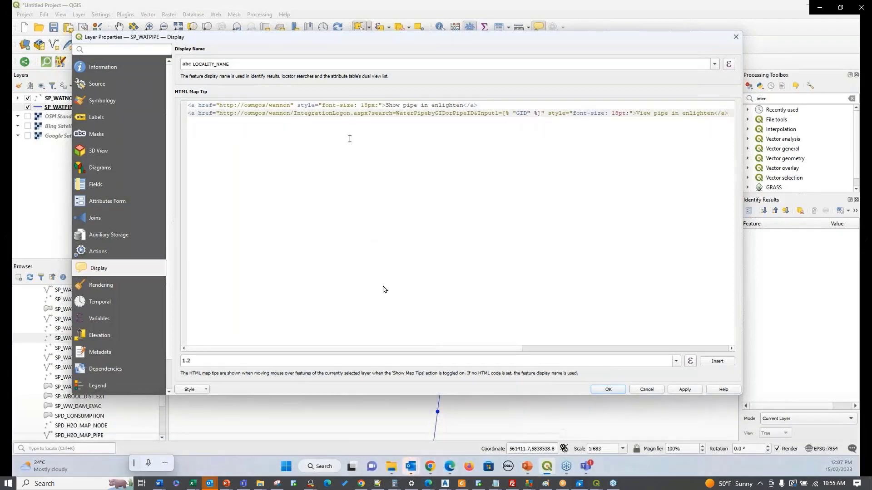
click(429, 448)
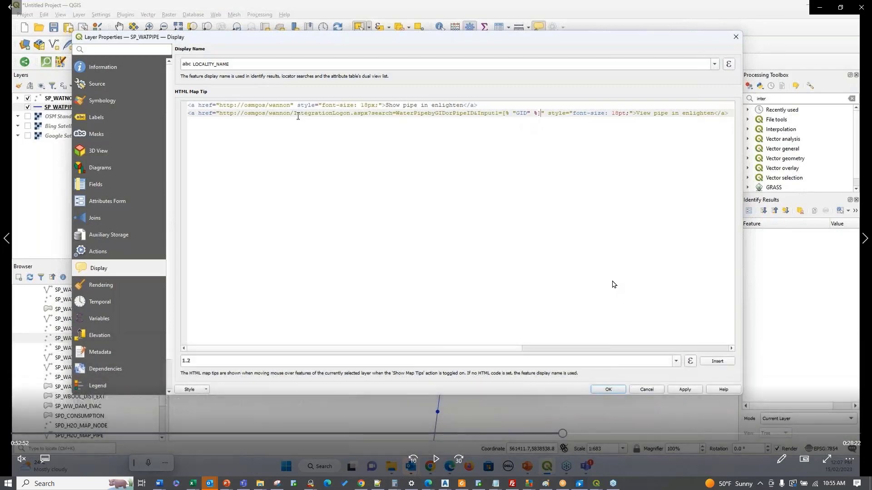
click(436, 460)
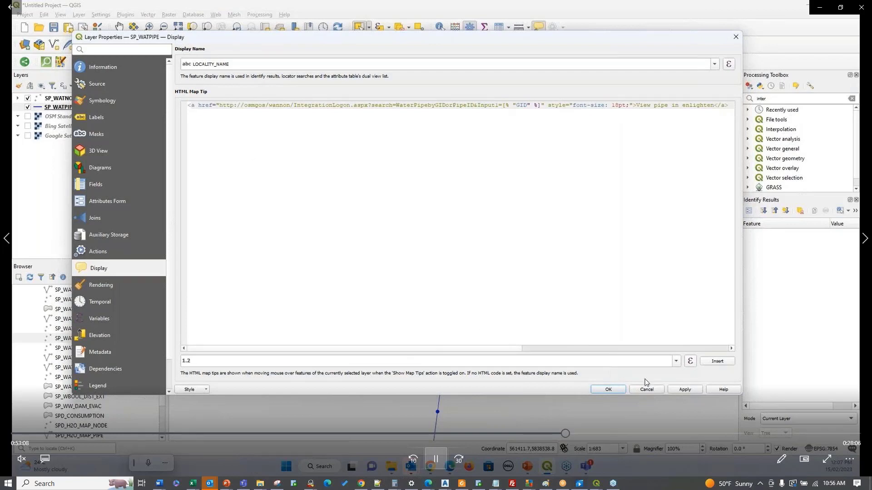
- Apply the SP_WATPIPE map tip with the 18pt "View pipe in enlighten" link passing the GID, and open that link from a pipe
click(685, 390)
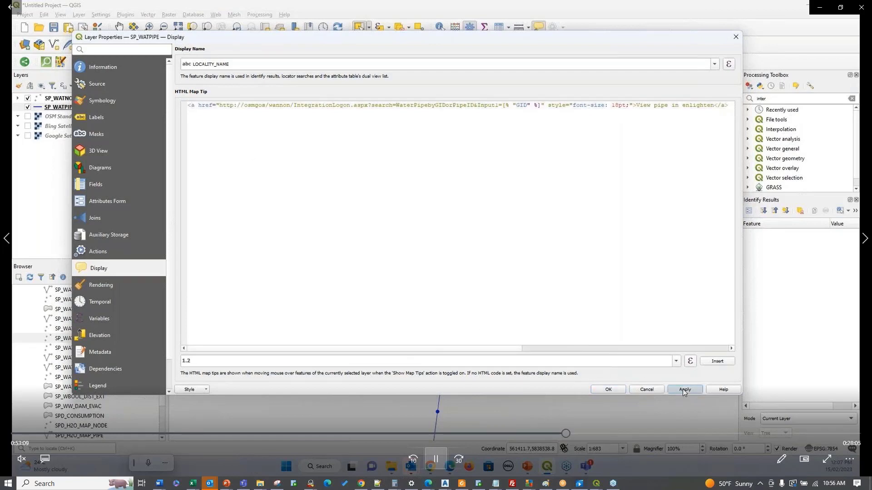
click(608, 390)
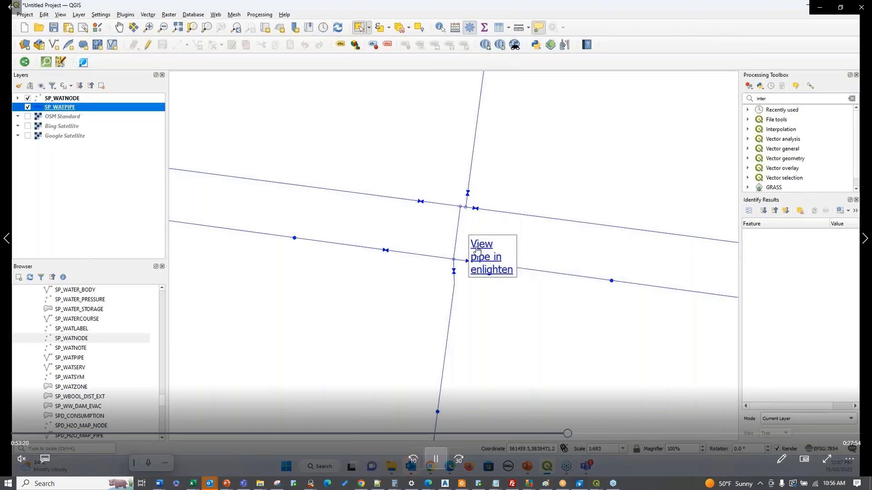
click(478, 250)
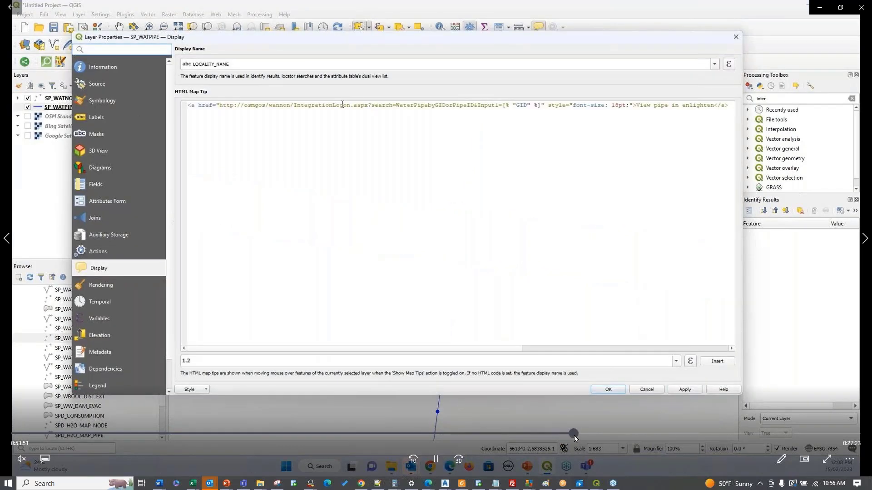
- Seek the video through the SP_WATPIPE actions setup, from the empty action list to editing the "Open map in enlighten" Open URL action
drag(574, 438, 584, 437)
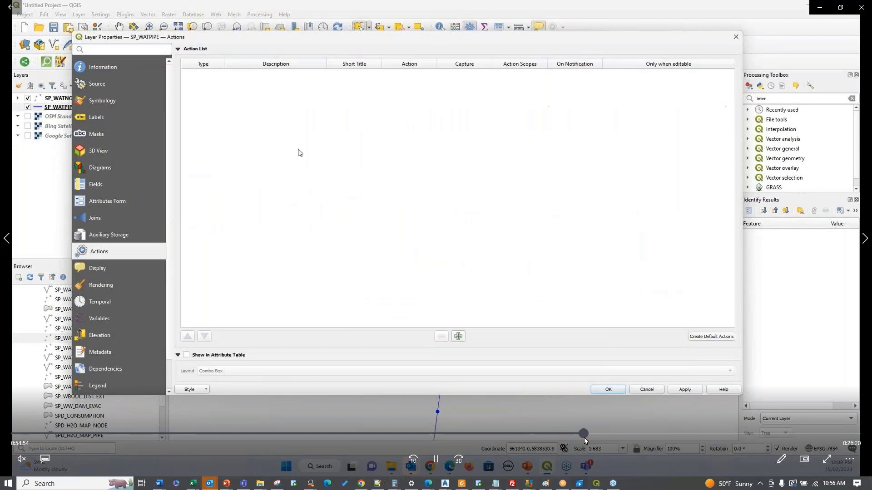
drag(585, 438, 589, 437)
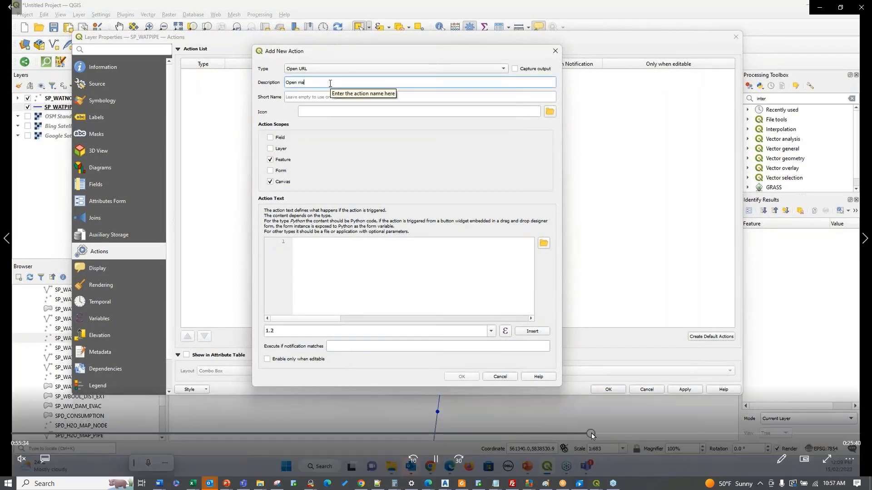
drag(593, 433, 595, 433)
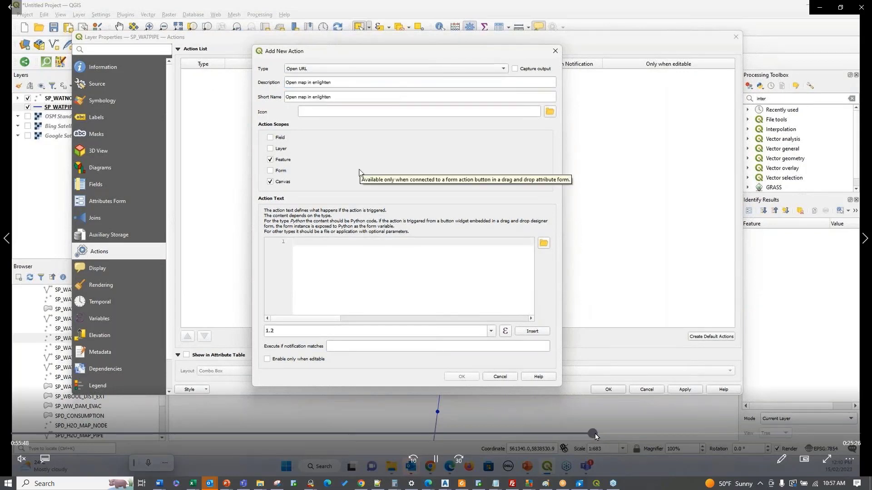
drag(595, 434, 604, 436)
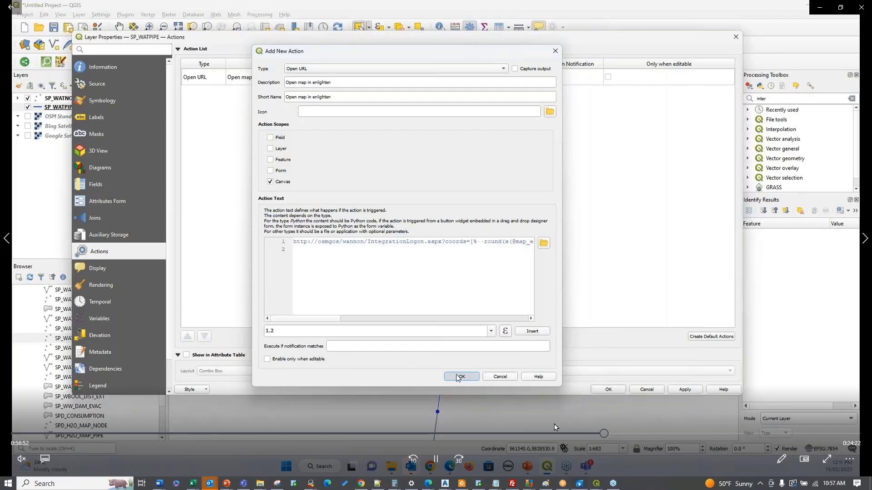
drag(604, 434, 614, 438)
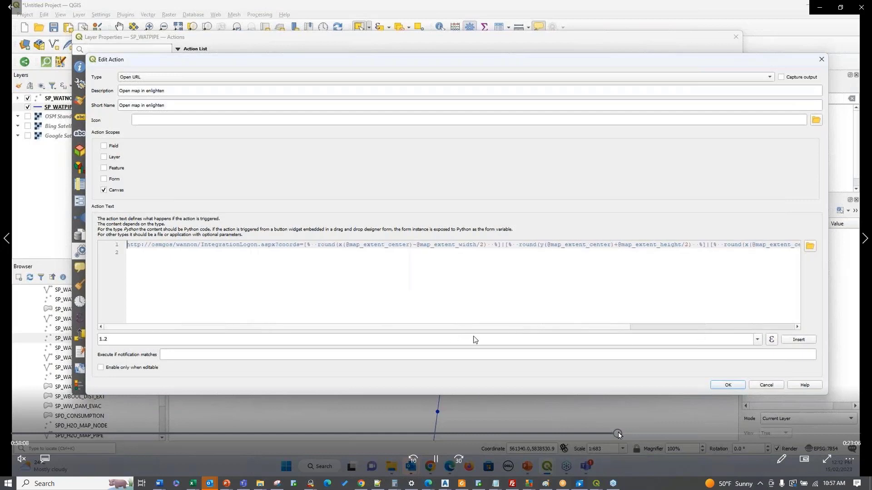
- Seek the video to the "Search Google on material" action and past its AC and PVC search pages
drag(618, 432, 623, 432)
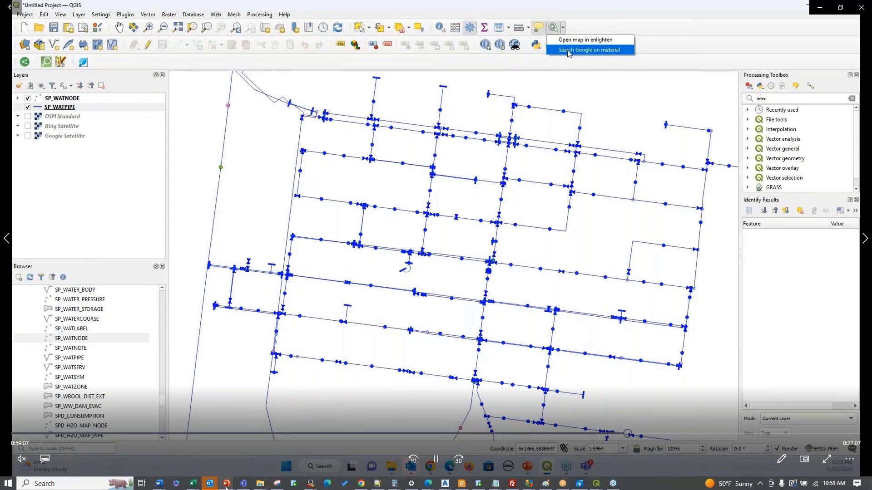
mouse_move(226, 487)
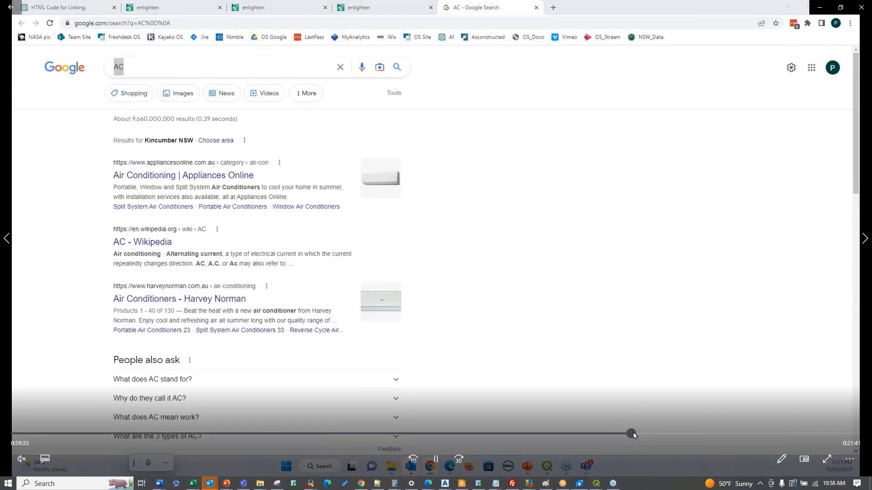
click(635, 432)
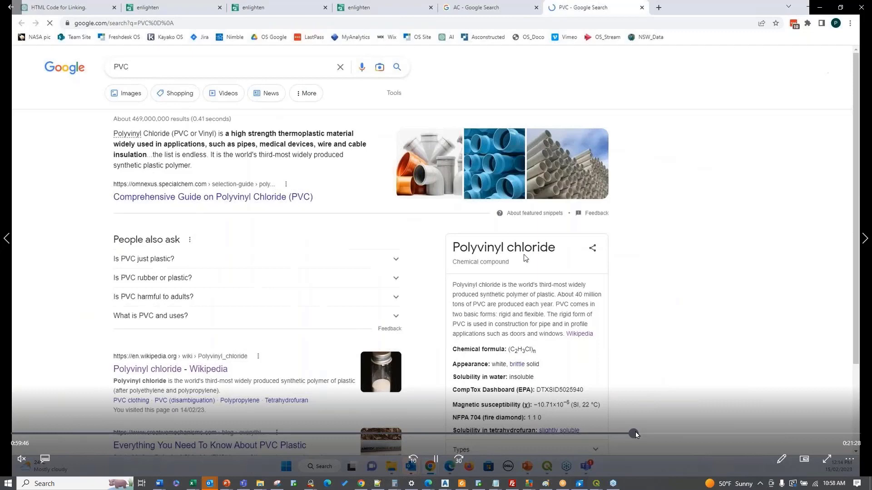
click(635, 434)
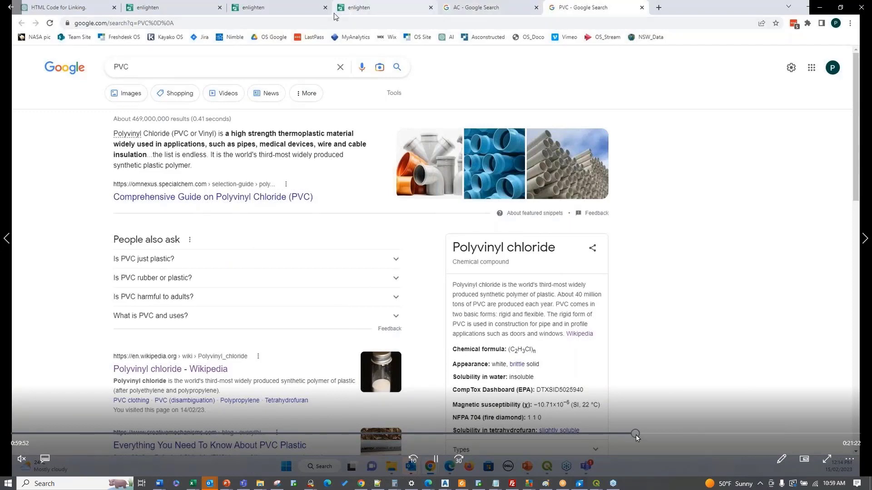
- Seek the video through the new project and the ACDC shapefile template import to the DSPEC_PIPES_line.shp attribute table
drag(638, 434, 643, 434)
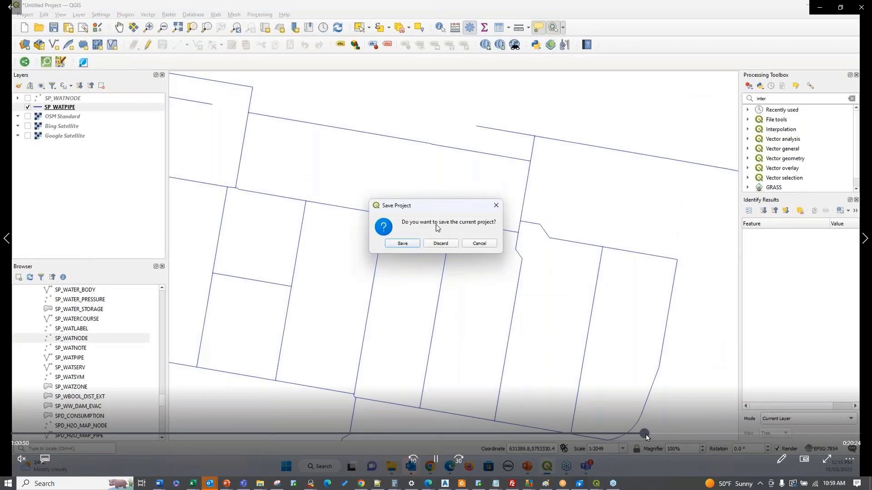
drag(646, 434, 652, 434)
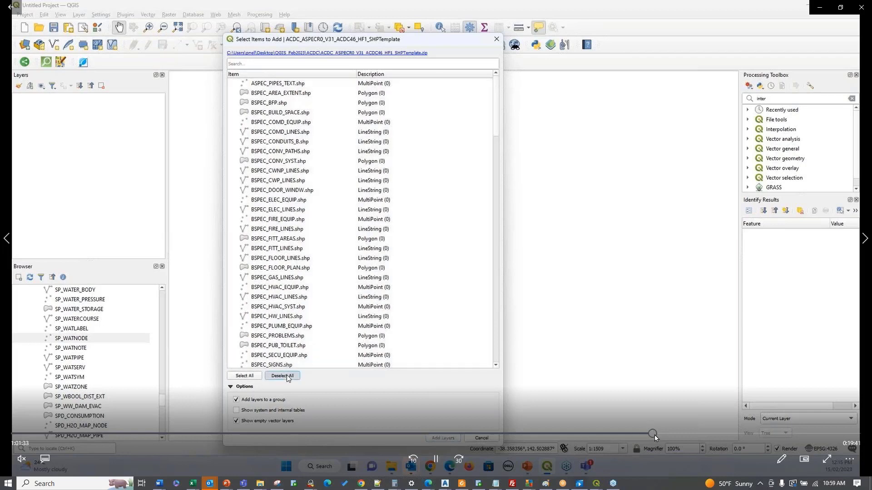
drag(658, 434, 662, 435)
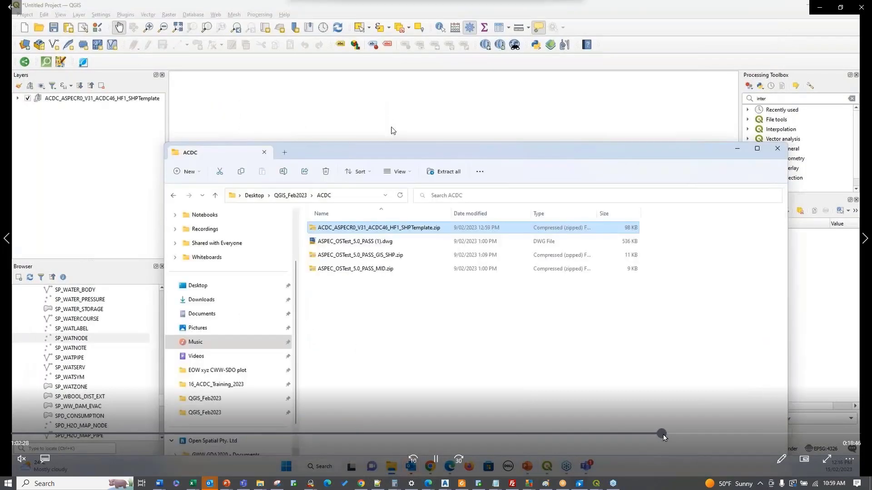
drag(663, 434, 668, 434)
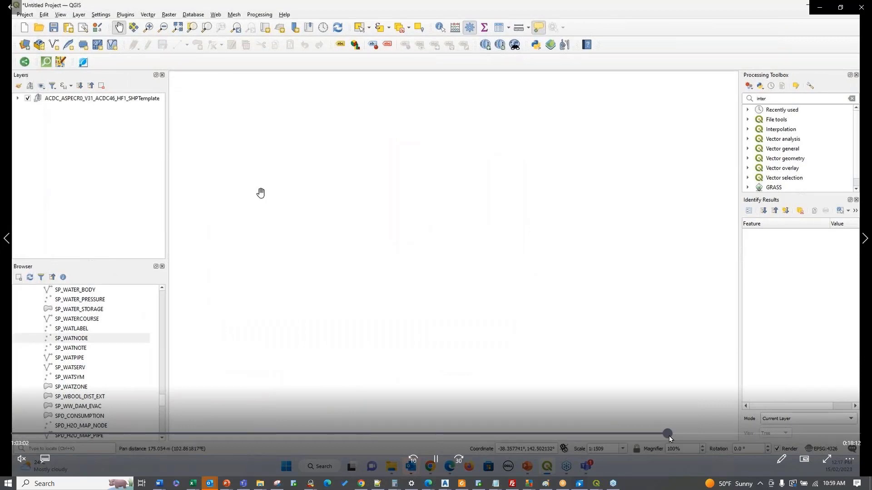
drag(668, 436, 674, 436)
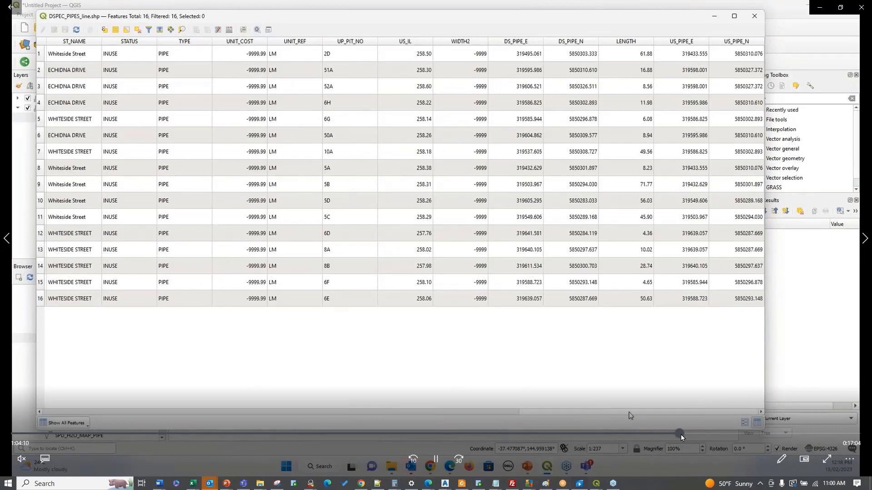
- Seek the video past the Google and Bing satellite comparison and through the QGIS and GDA2020 slide to the 3D slide selection
drag(681, 434, 688, 434)
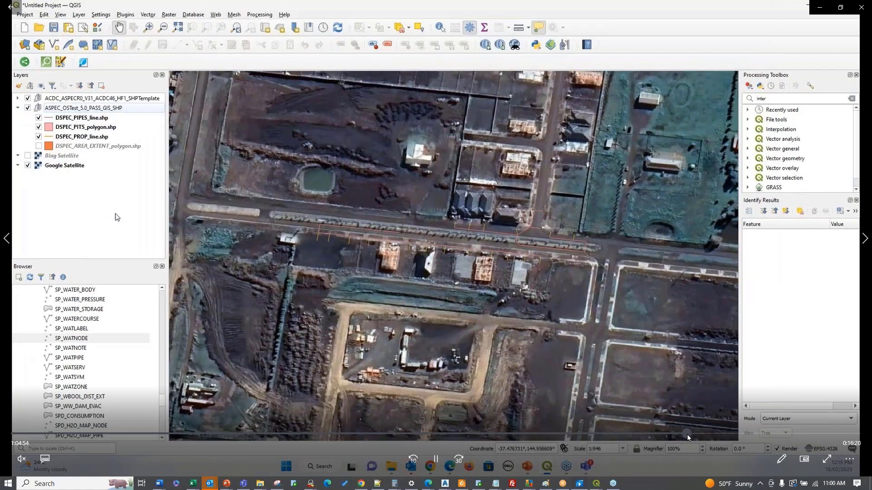
click(685, 434)
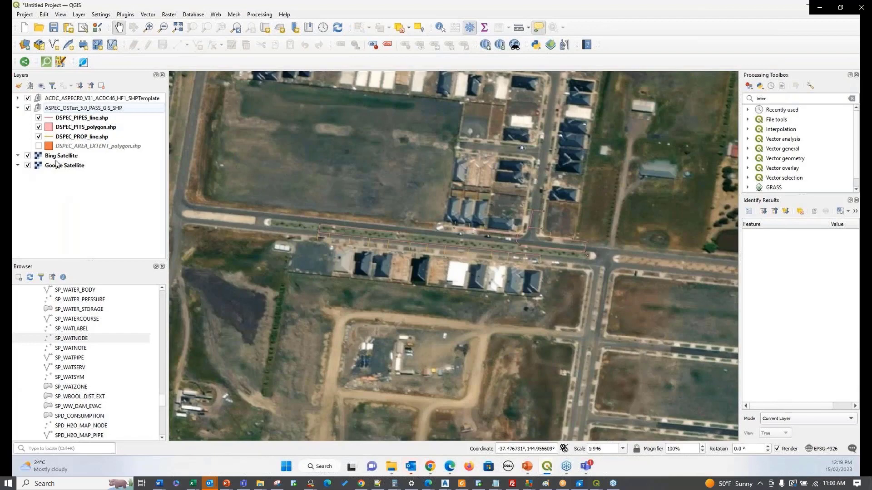
mouse_move(694, 438)
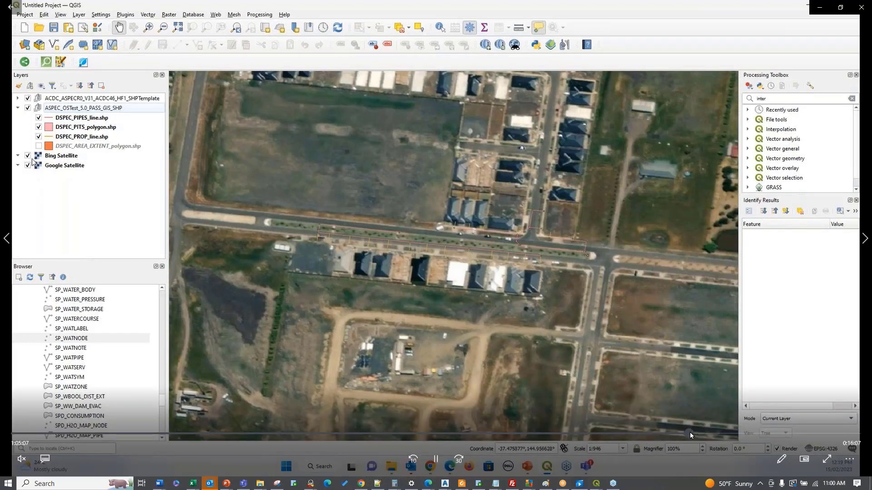
click(693, 434)
click(696, 432)
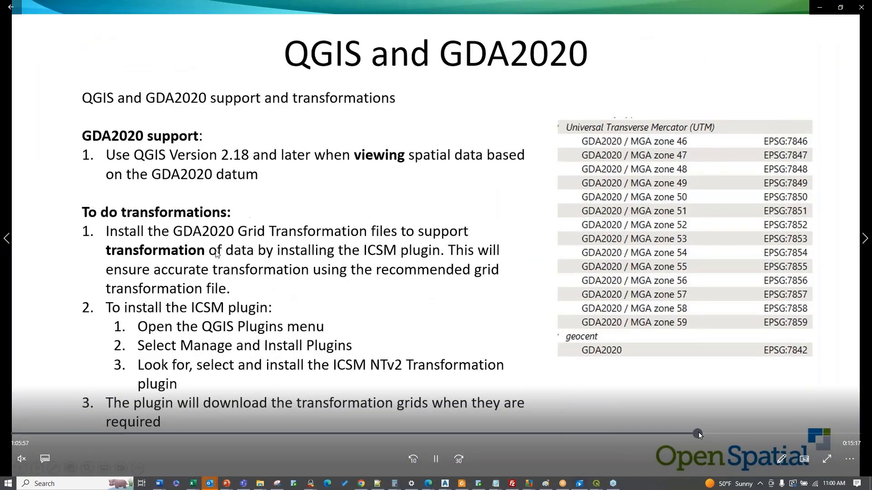
click(699, 434)
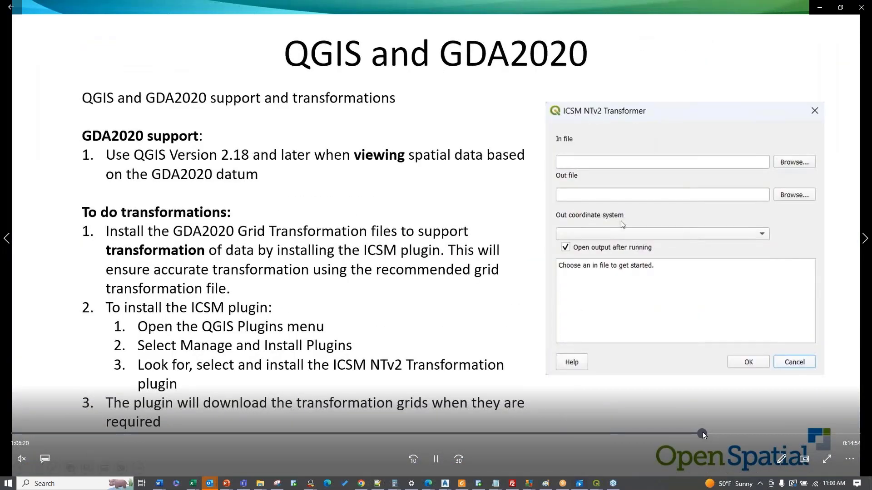
click(704, 434)
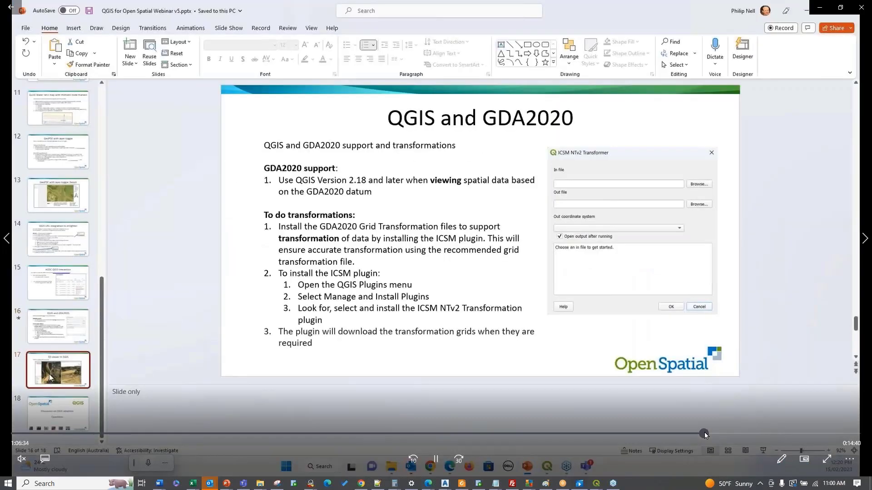
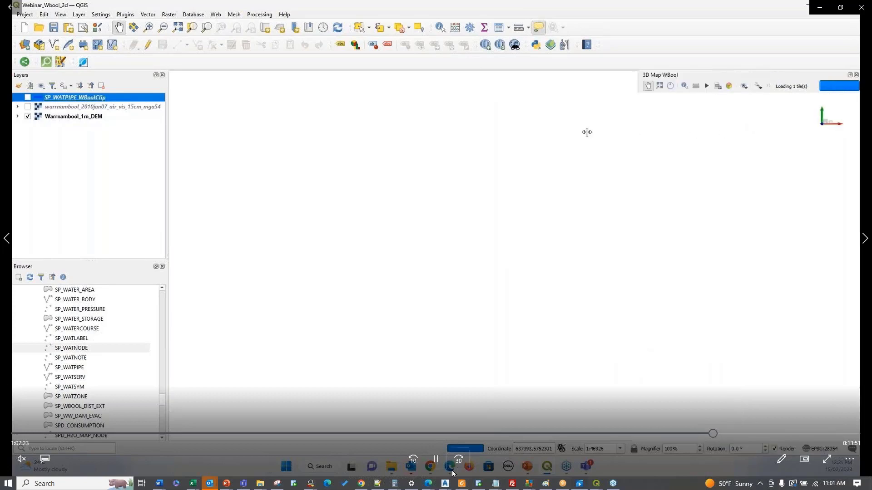
- Select the Warrnambool_1m_DEM layer and zoom the map to its extent
click(73, 117)
right_click(72, 117)
click(89, 121)
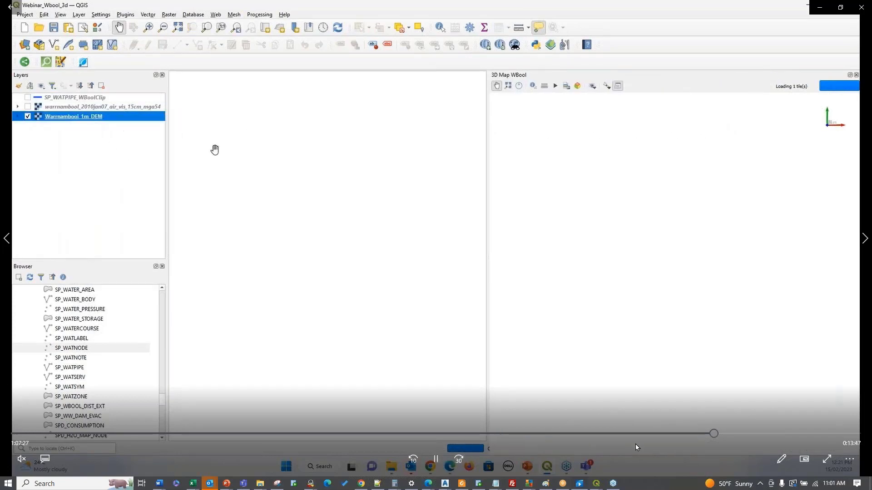
- Rewind the video to replay the Warrnambool_1m_DEM styling, and skip ahead past the aerial photo display in the 3D map
drag(710, 435, 705, 434)
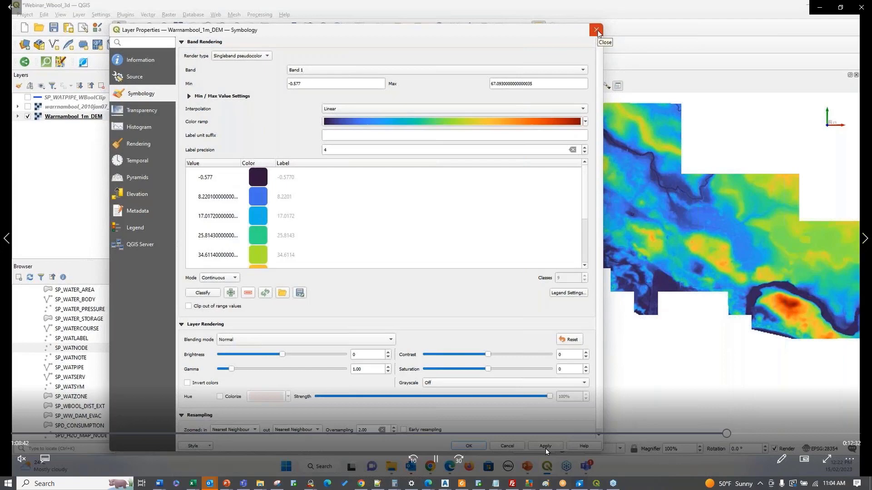
click(729, 435)
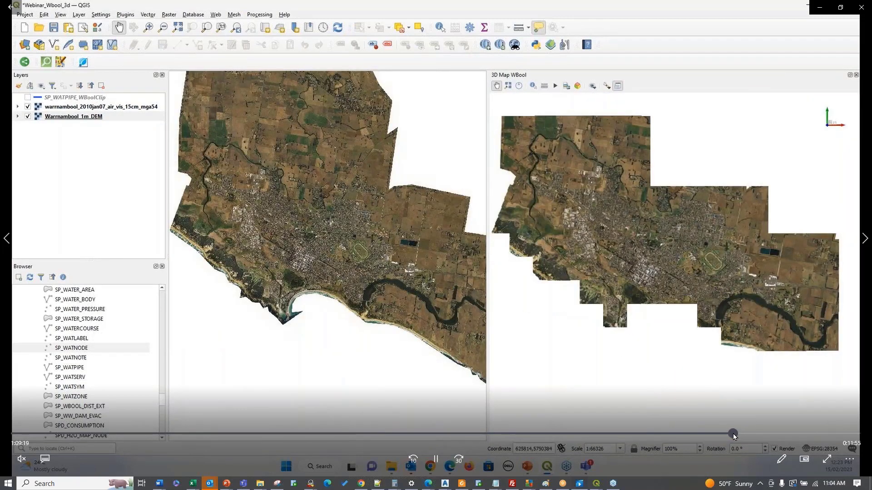
click(735, 435)
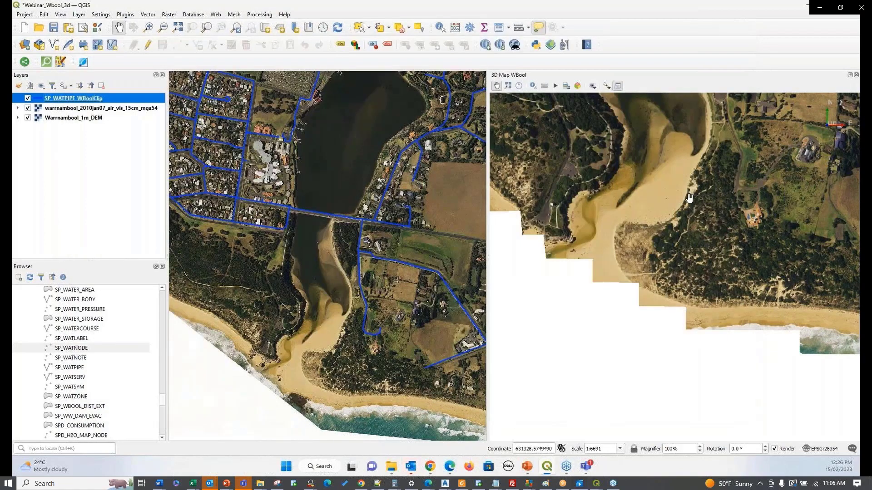
- Bring the houses north of the road on the river's east side close up in the 3D map and tilt to an oblique view
drag(689, 198, 644, 291)
drag(728, 207, 646, 354)
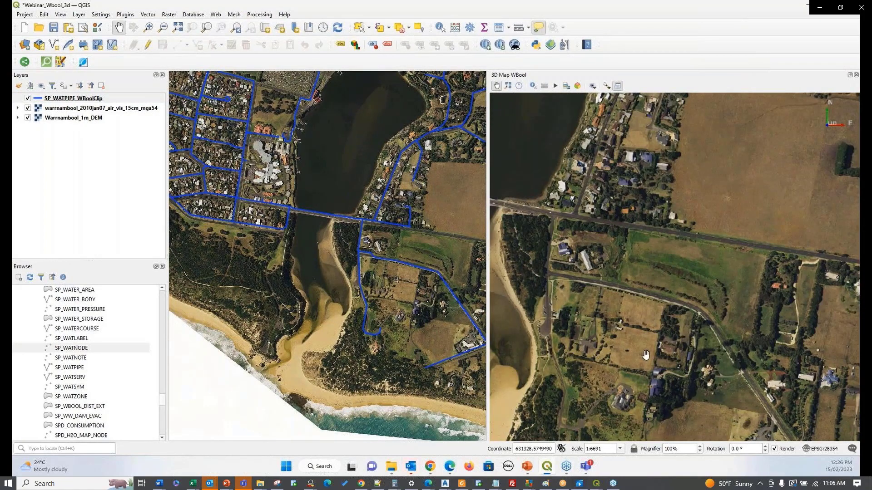
scroll(645, 354, up, 5)
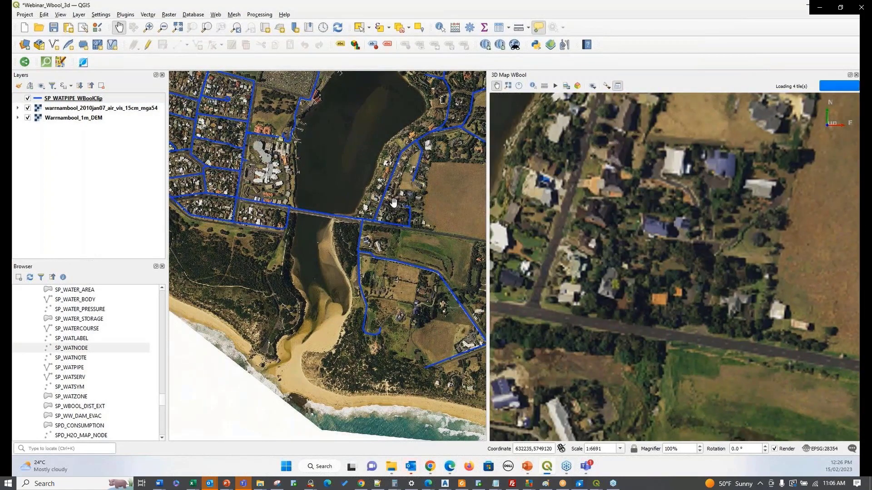
drag(662, 258, 785, 93)
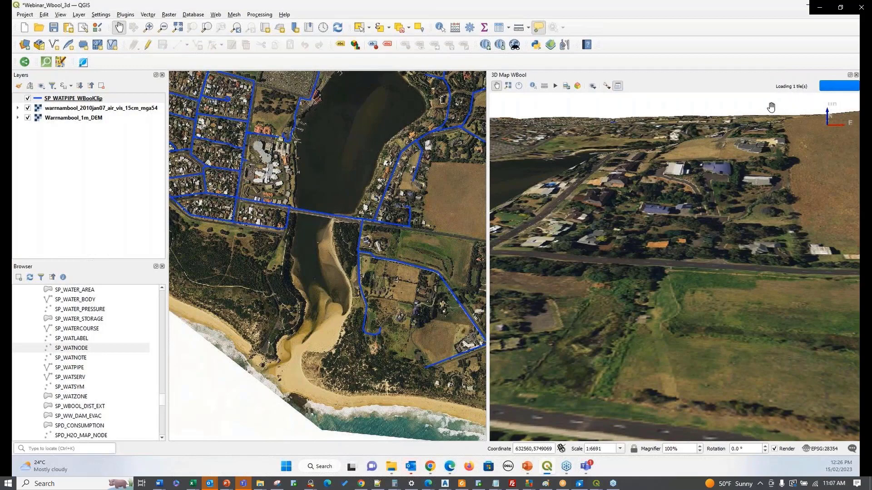
- Orbit the 3D map around the river to inspect the water pipes against the terrain, and bring the river mouth and coastline into view
drag(681, 177, 708, 148)
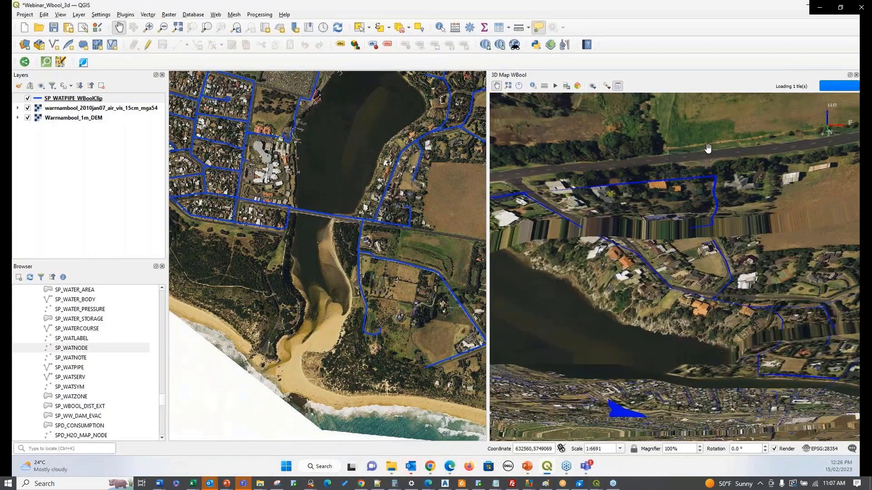
scroll(717, 166, up, 5)
drag(722, 179, 695, 172)
scroll(350, 248, down, 2)
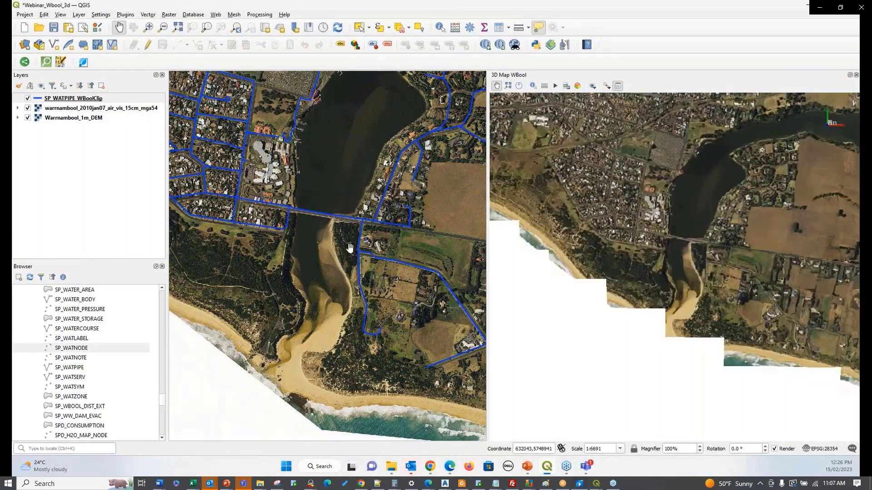
- Locate the two water storage basins northeast of town and inspect the pipes at the western basin's southwest corner in both maps
drag(383, 265, 291, 312)
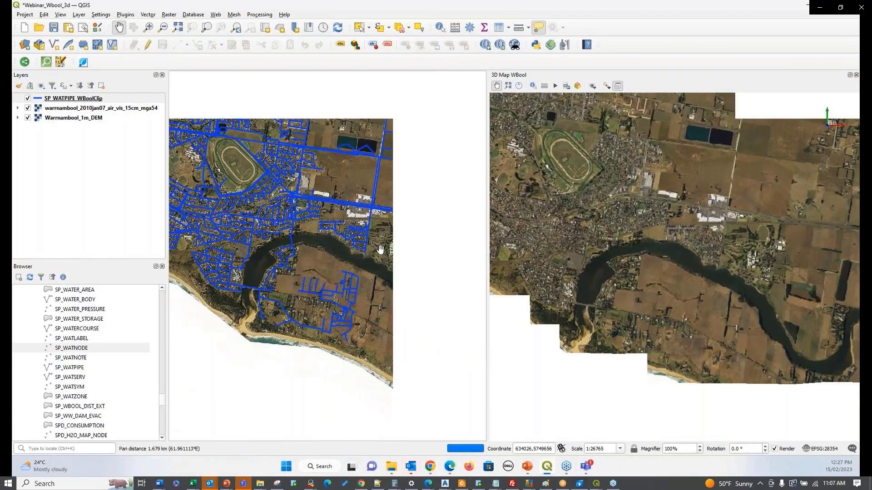
drag(367, 154, 355, 187)
scroll(318, 184, up, 2)
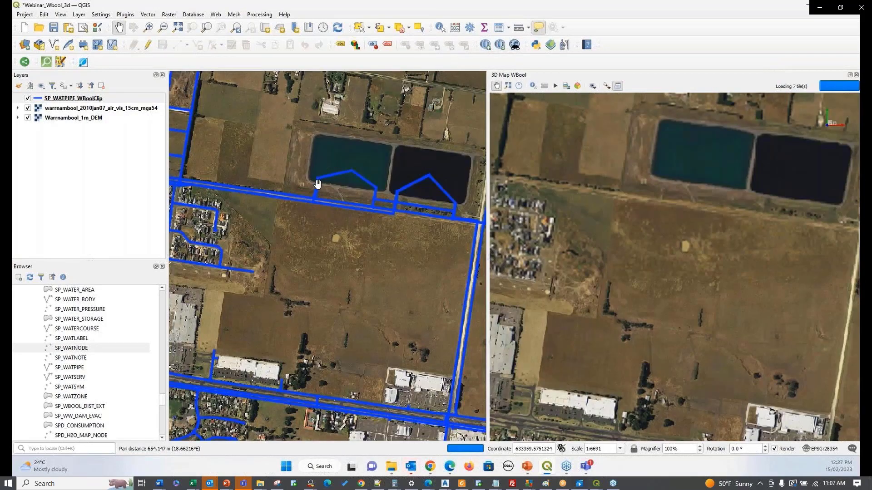
scroll(317, 184, up, 2)
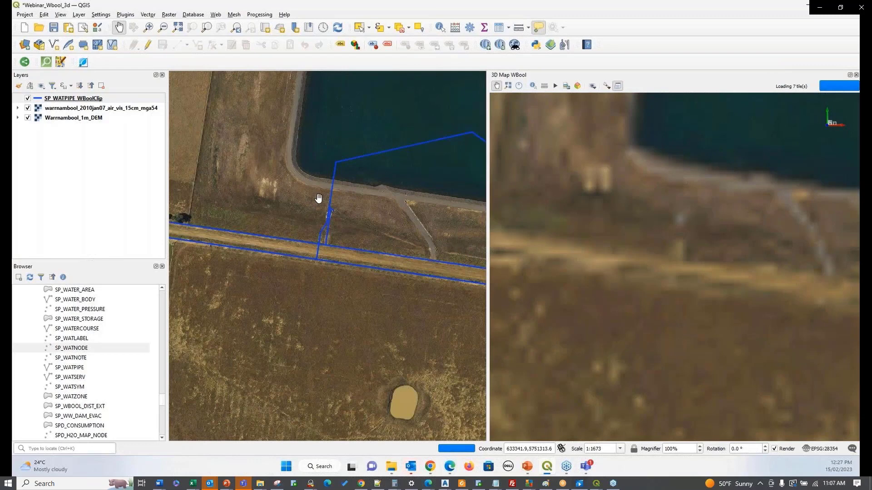
scroll(318, 198, up, 1)
scroll(334, 249, up, 1)
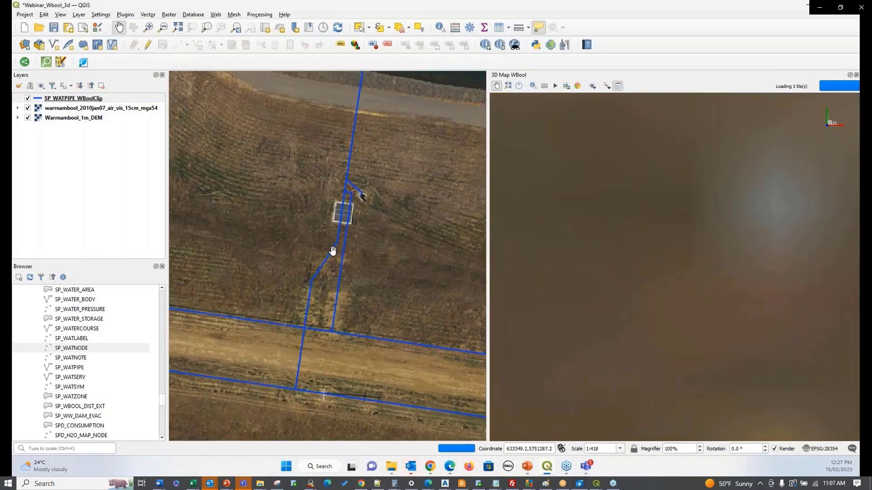
scroll(333, 249, down, 1)
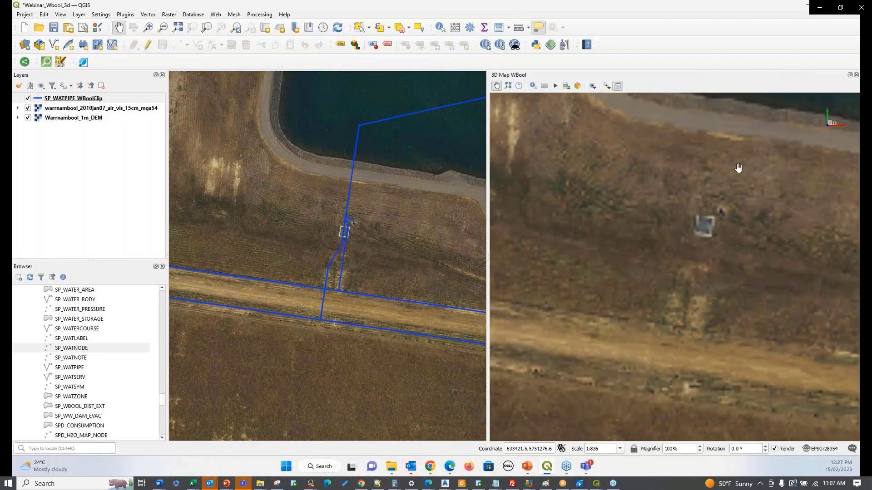
drag(745, 176, 590, 203)
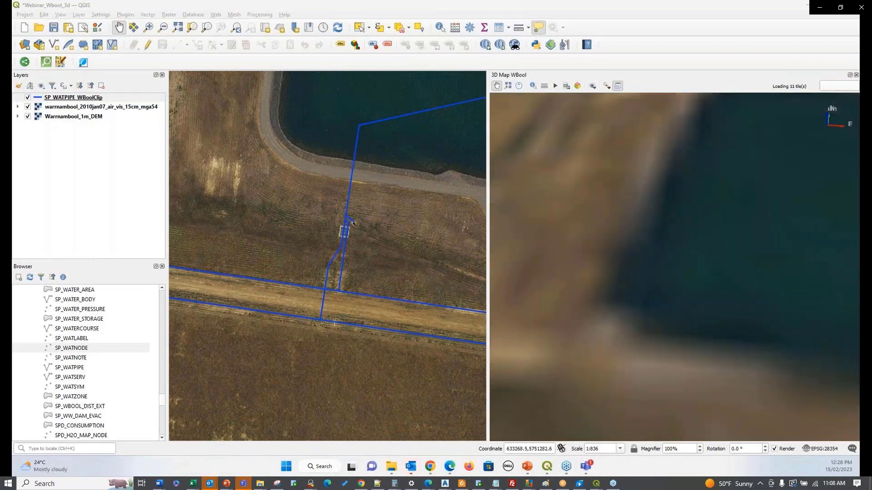
- Switch to the PowerPoint presentation and go past the 3D viewer slide to the closing discussion and questions slide 18
key(alt+Tab)
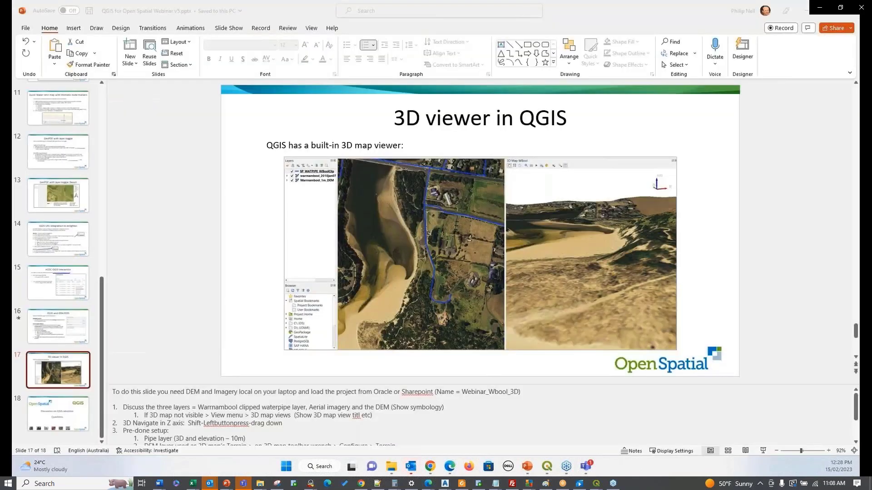
click(59, 332)
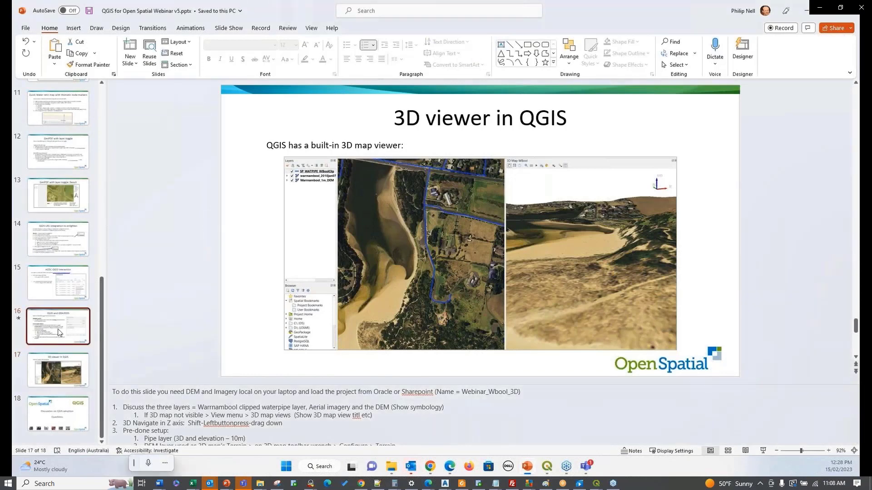
click(59, 372)
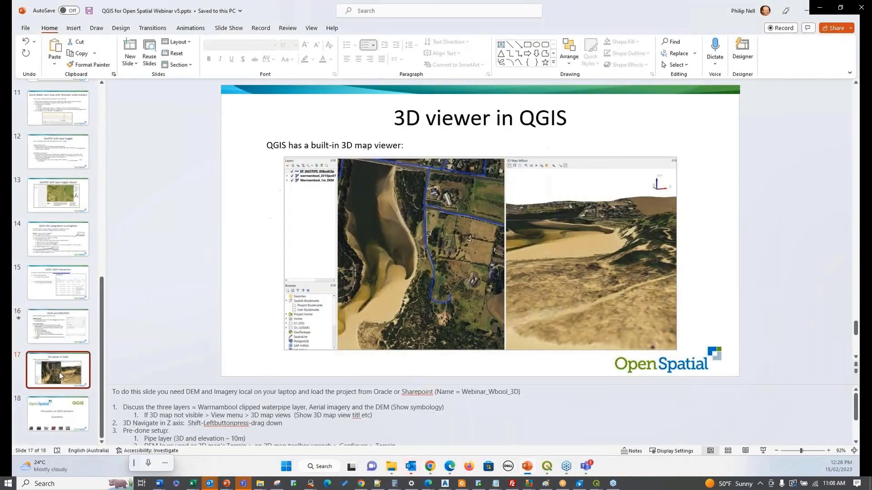
click(59, 416)
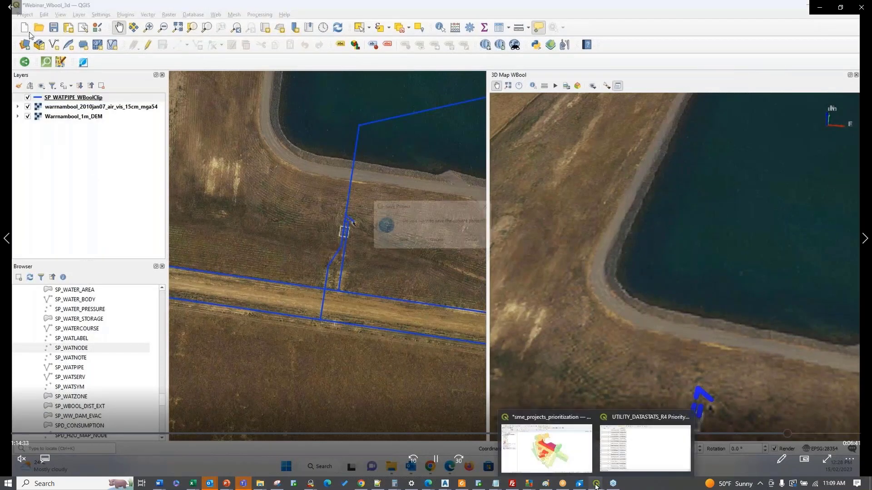
- Show the sme_projects_prioritization project in QGIS, and switch to the QGIS for Open Spatial Webinar v5 AUS presentation in PowerPoint
click(562, 456)
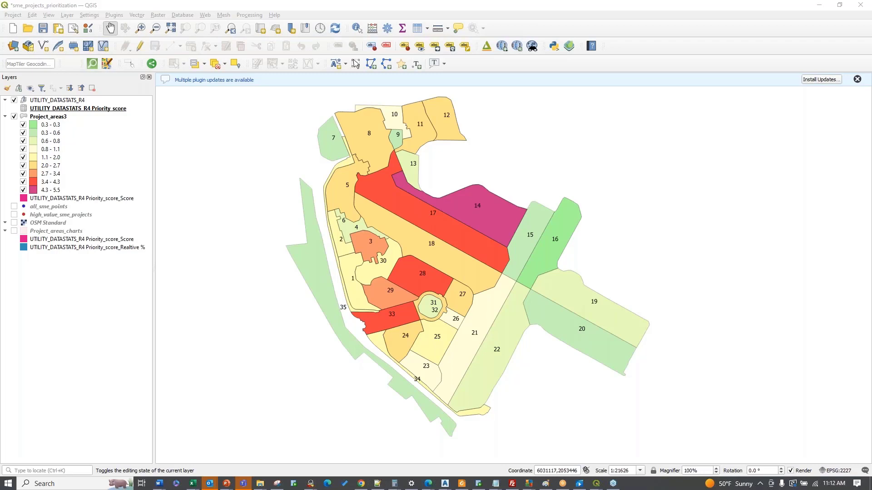
key(alt+Tab)
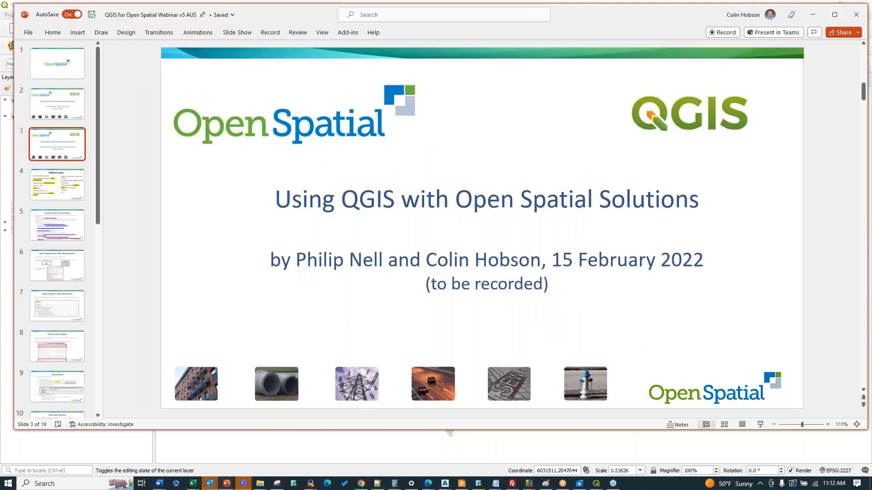